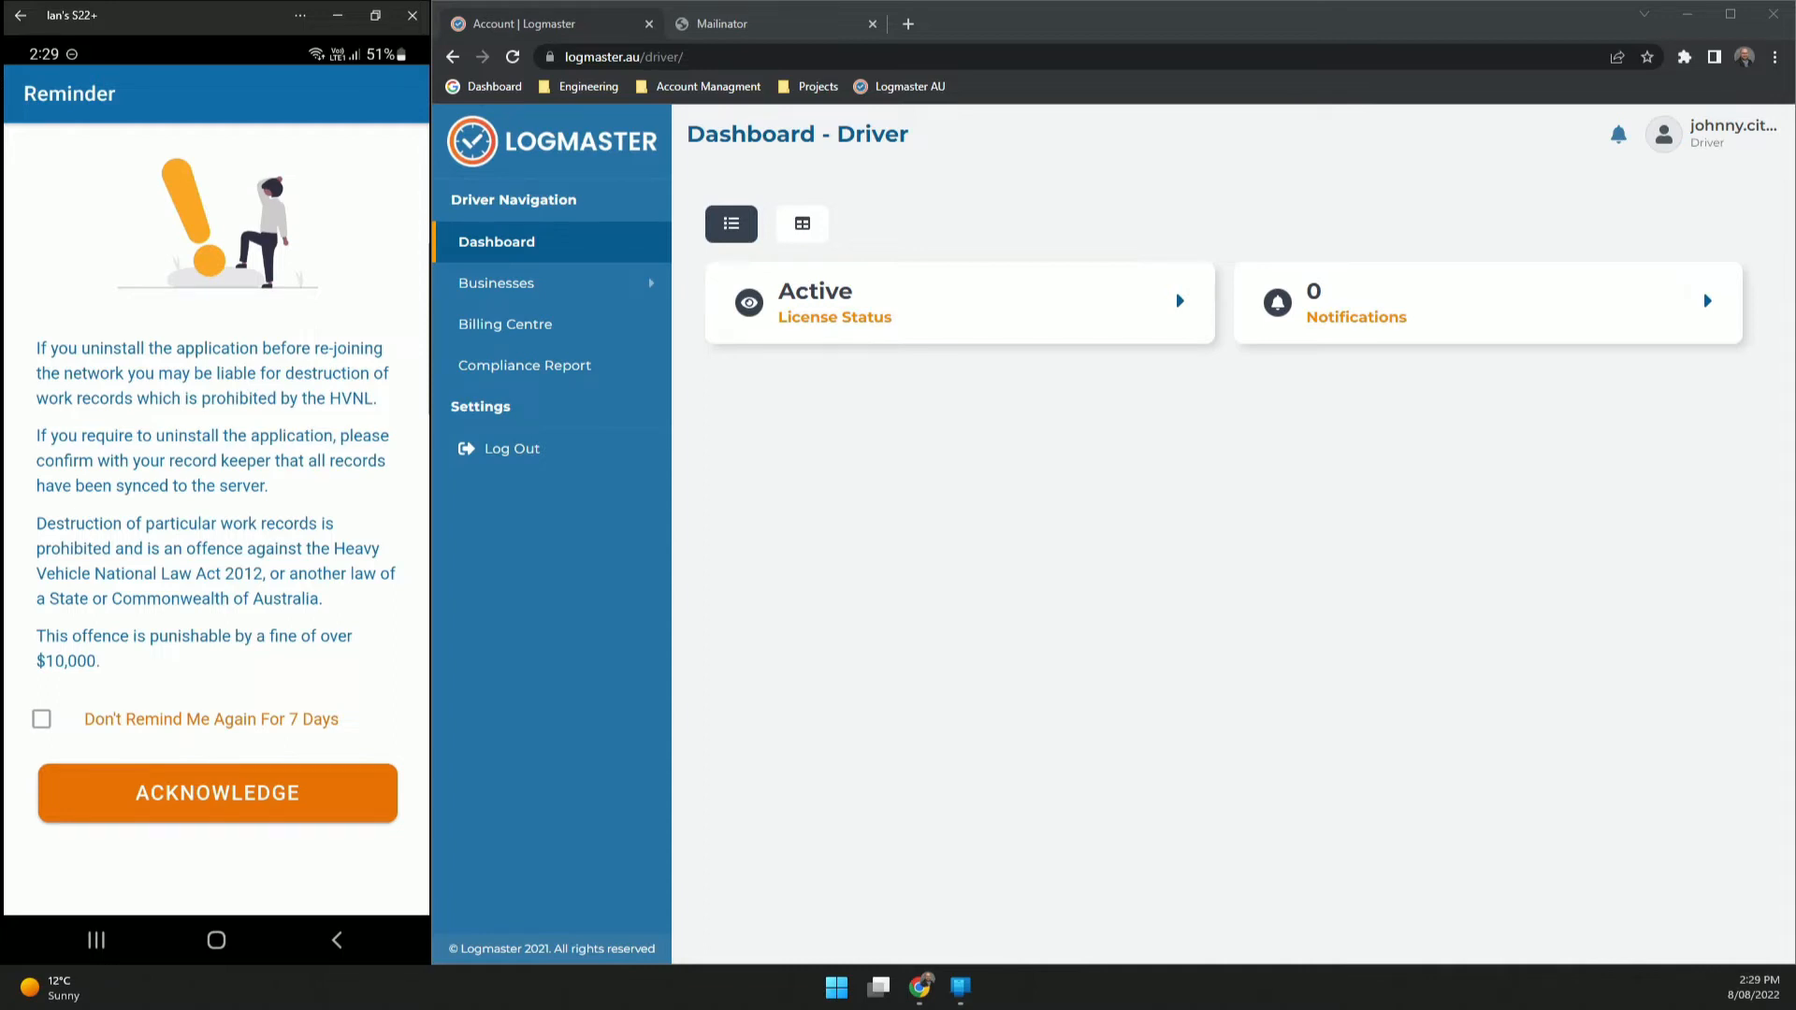
- Dismiss the uninstall reminder for 7 days and choose Business Demo as the business
{"action": "left_click", "coordinate": [41, 719]}
{"action": "left_click", "coordinate": [217, 792]}
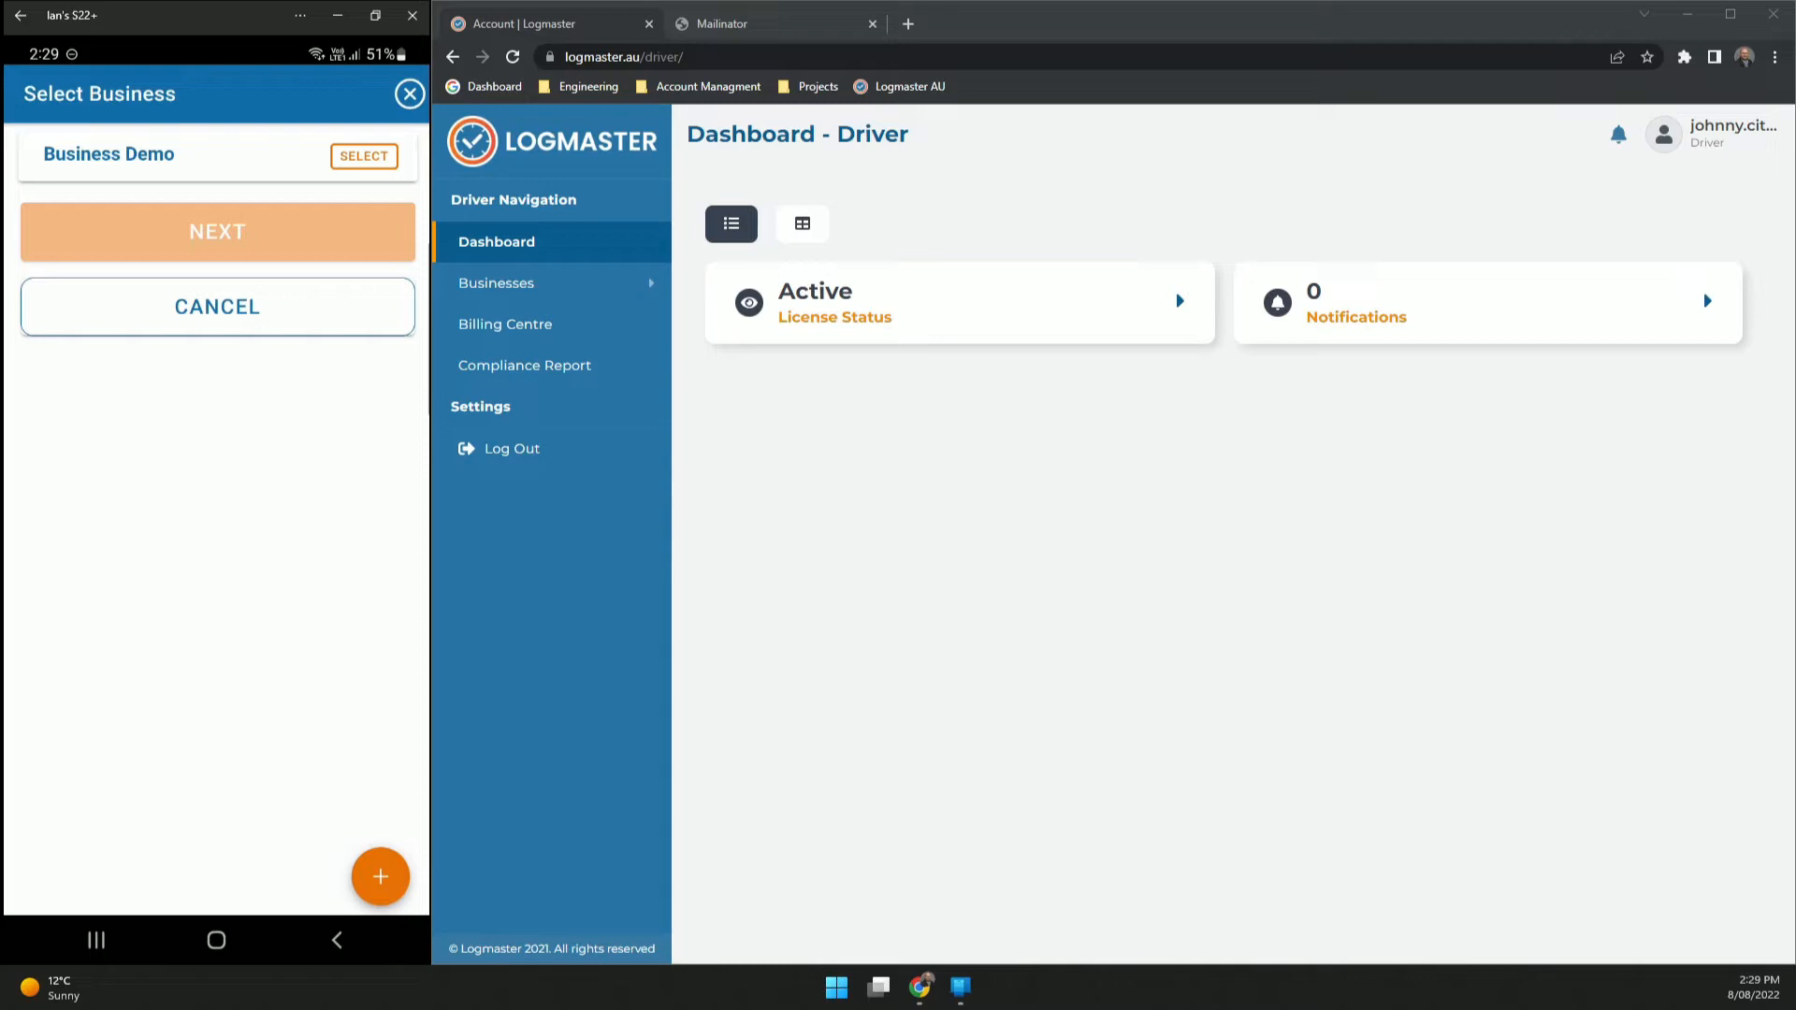
{"action": "left_click", "coordinate": [364, 156]}
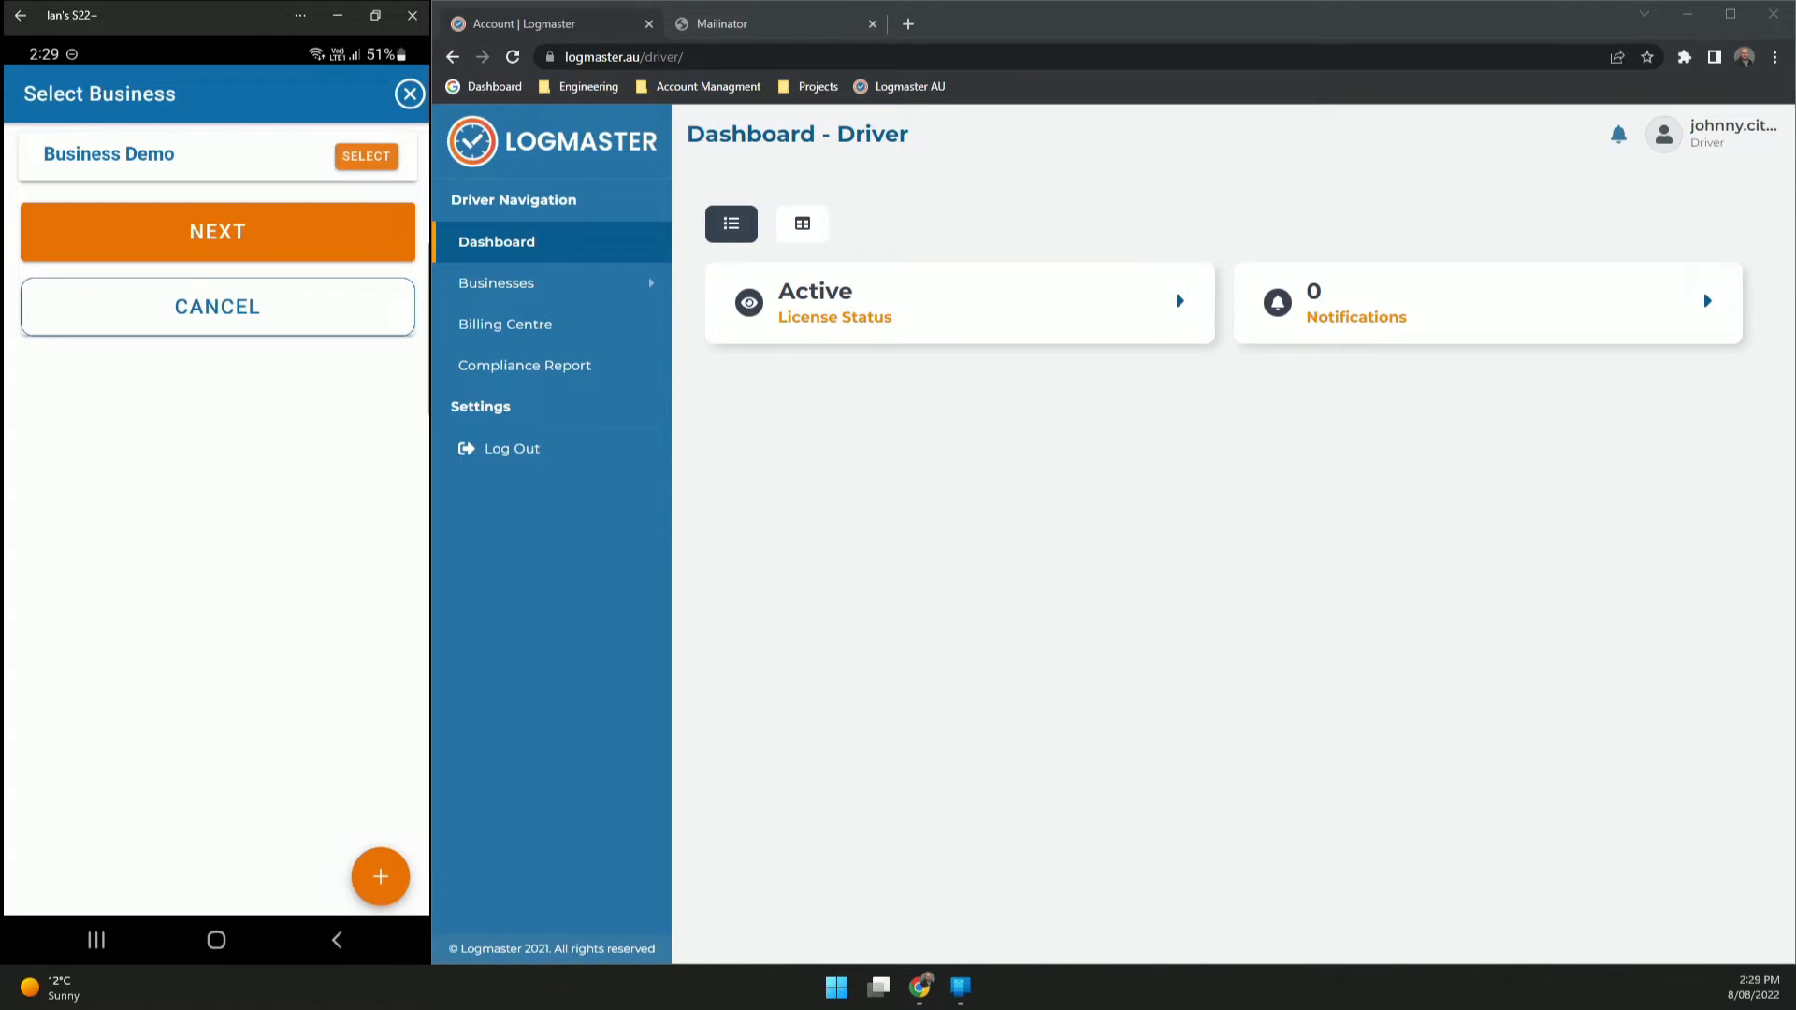
{"action": "left_click", "coordinate": [217, 232]}
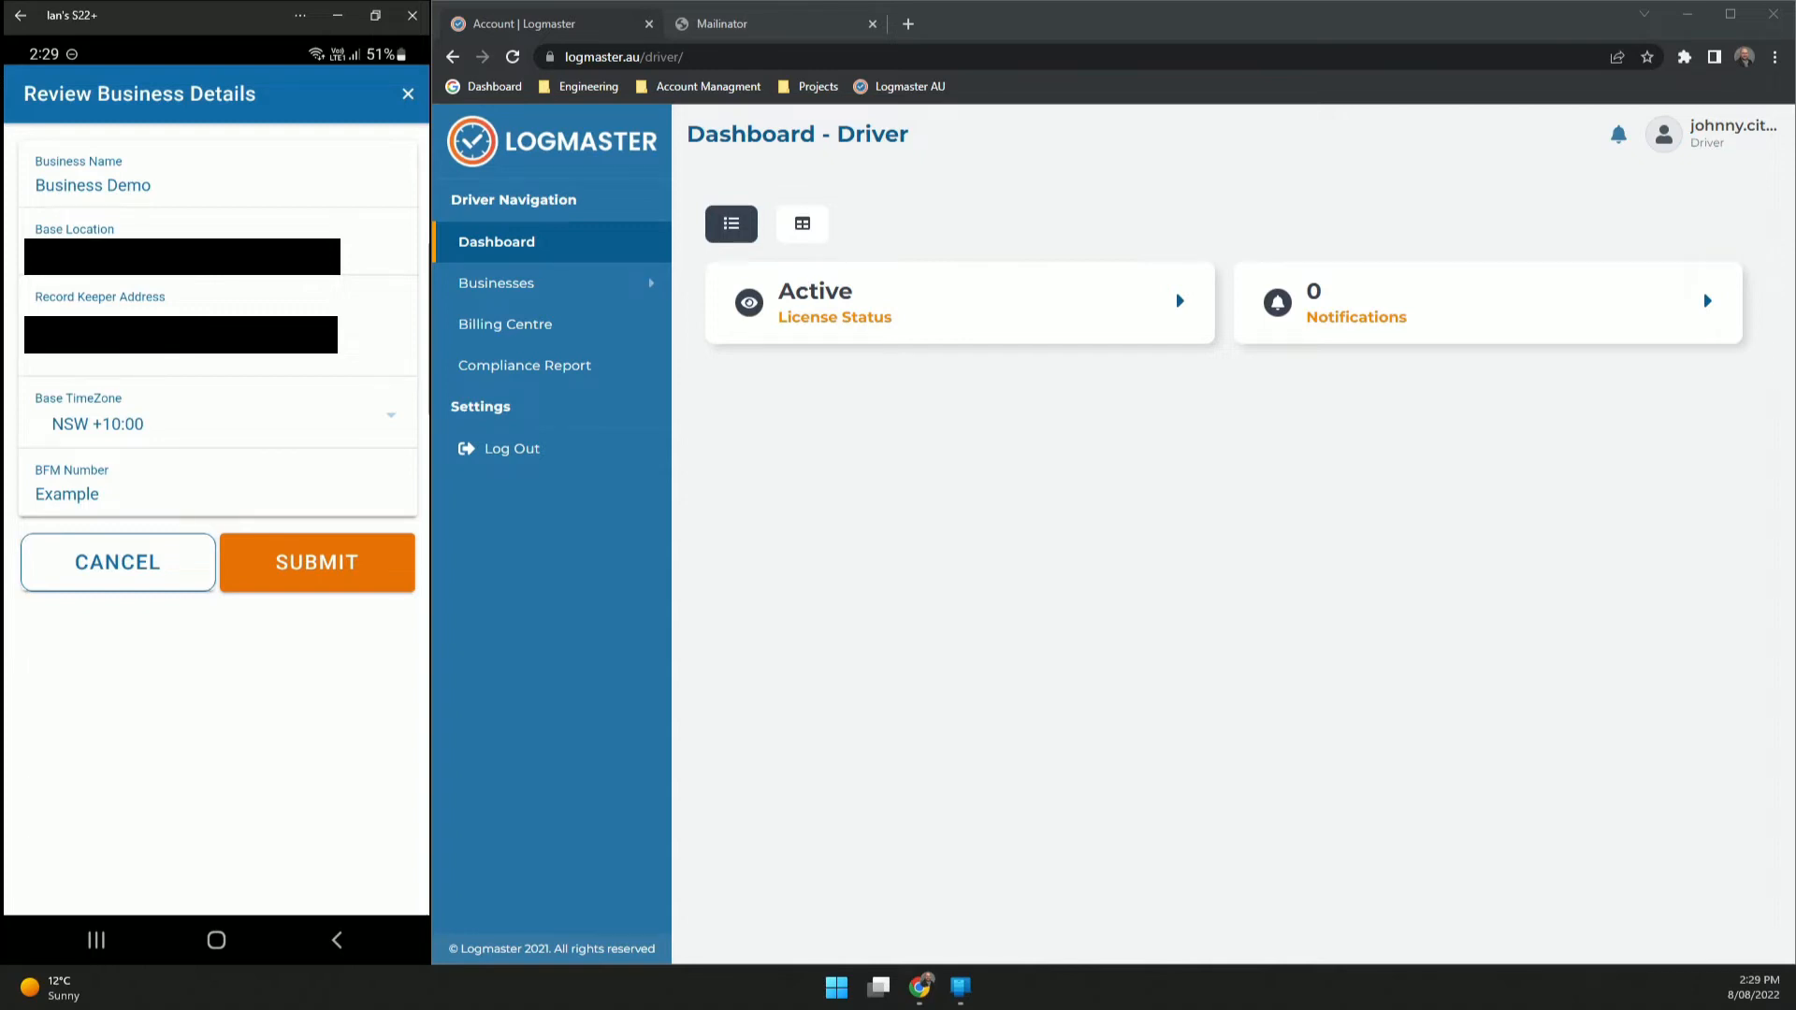
- Keep NSW +10:00 as the base timezone and submit the business details
{"action": "left_click", "coordinate": [218, 414]}
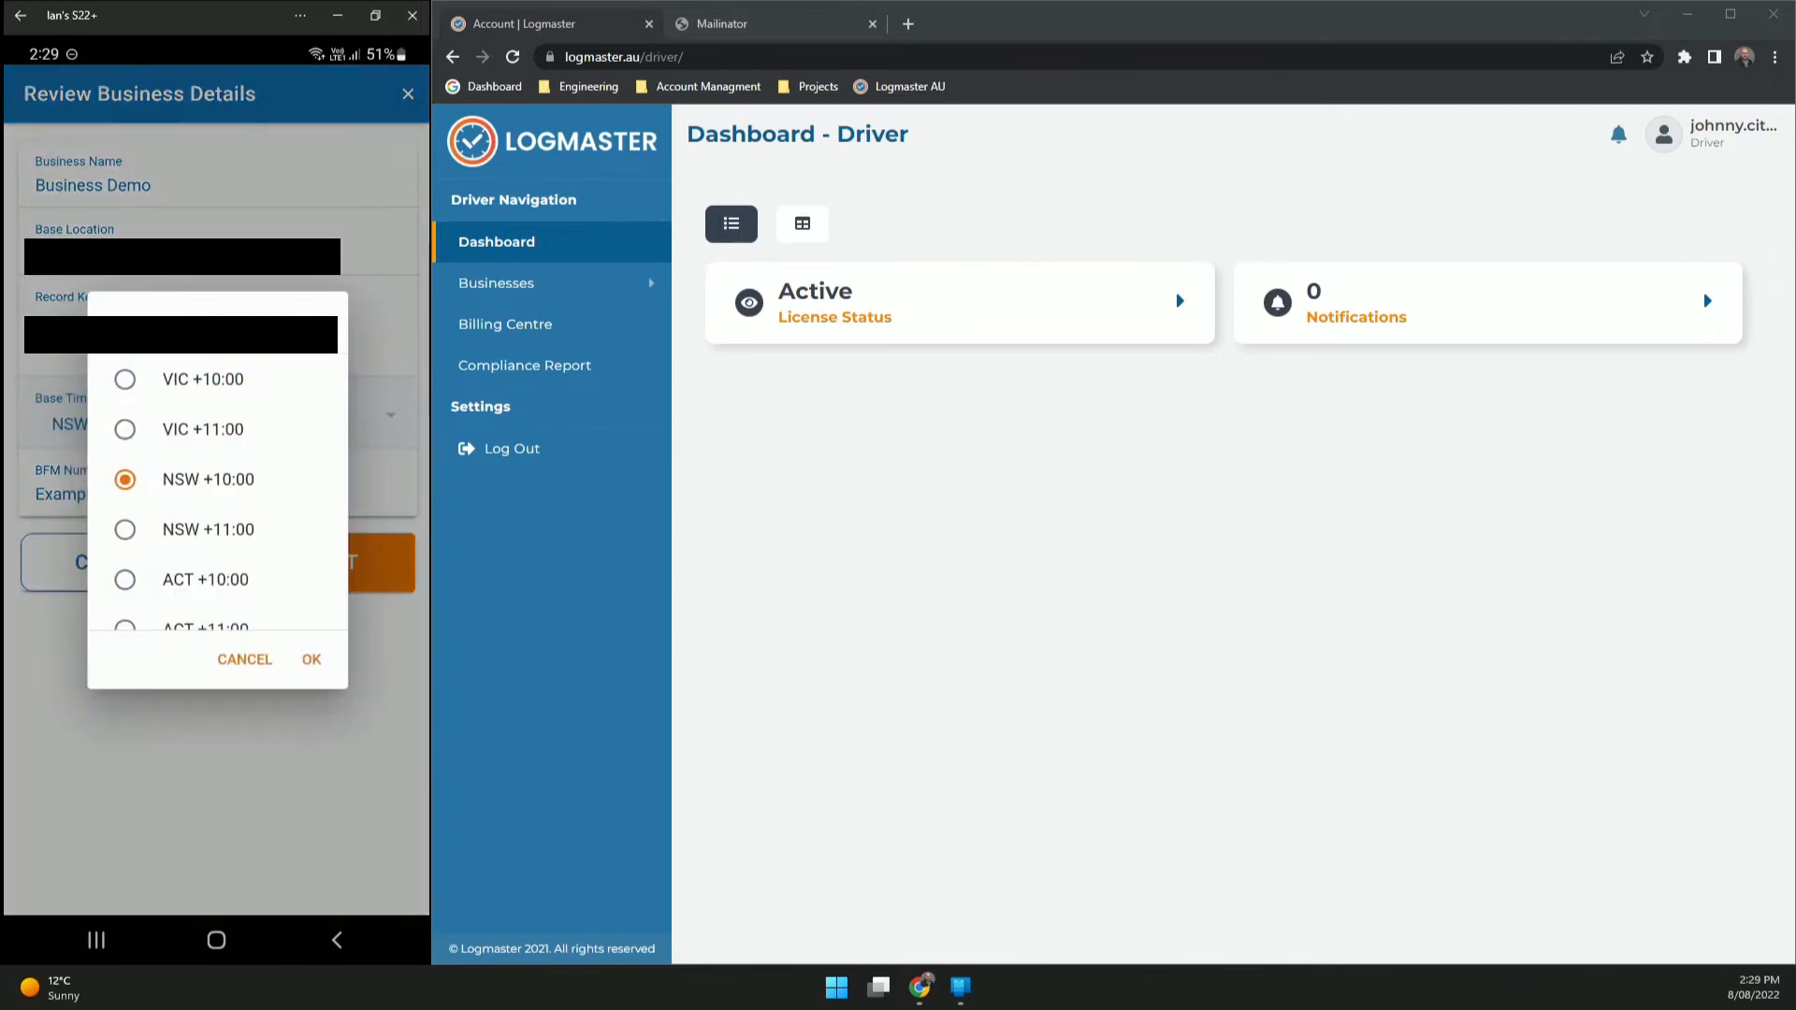
{"action": "scroll", "coordinate": [217, 492], "scroll_direction": "down", "scroll_amount": 1}
{"action": "scroll", "coordinate": [217, 492], "scroll_direction": "up", "scroll_amount": 1}
{"action": "left_click", "coordinate": [311, 660]}
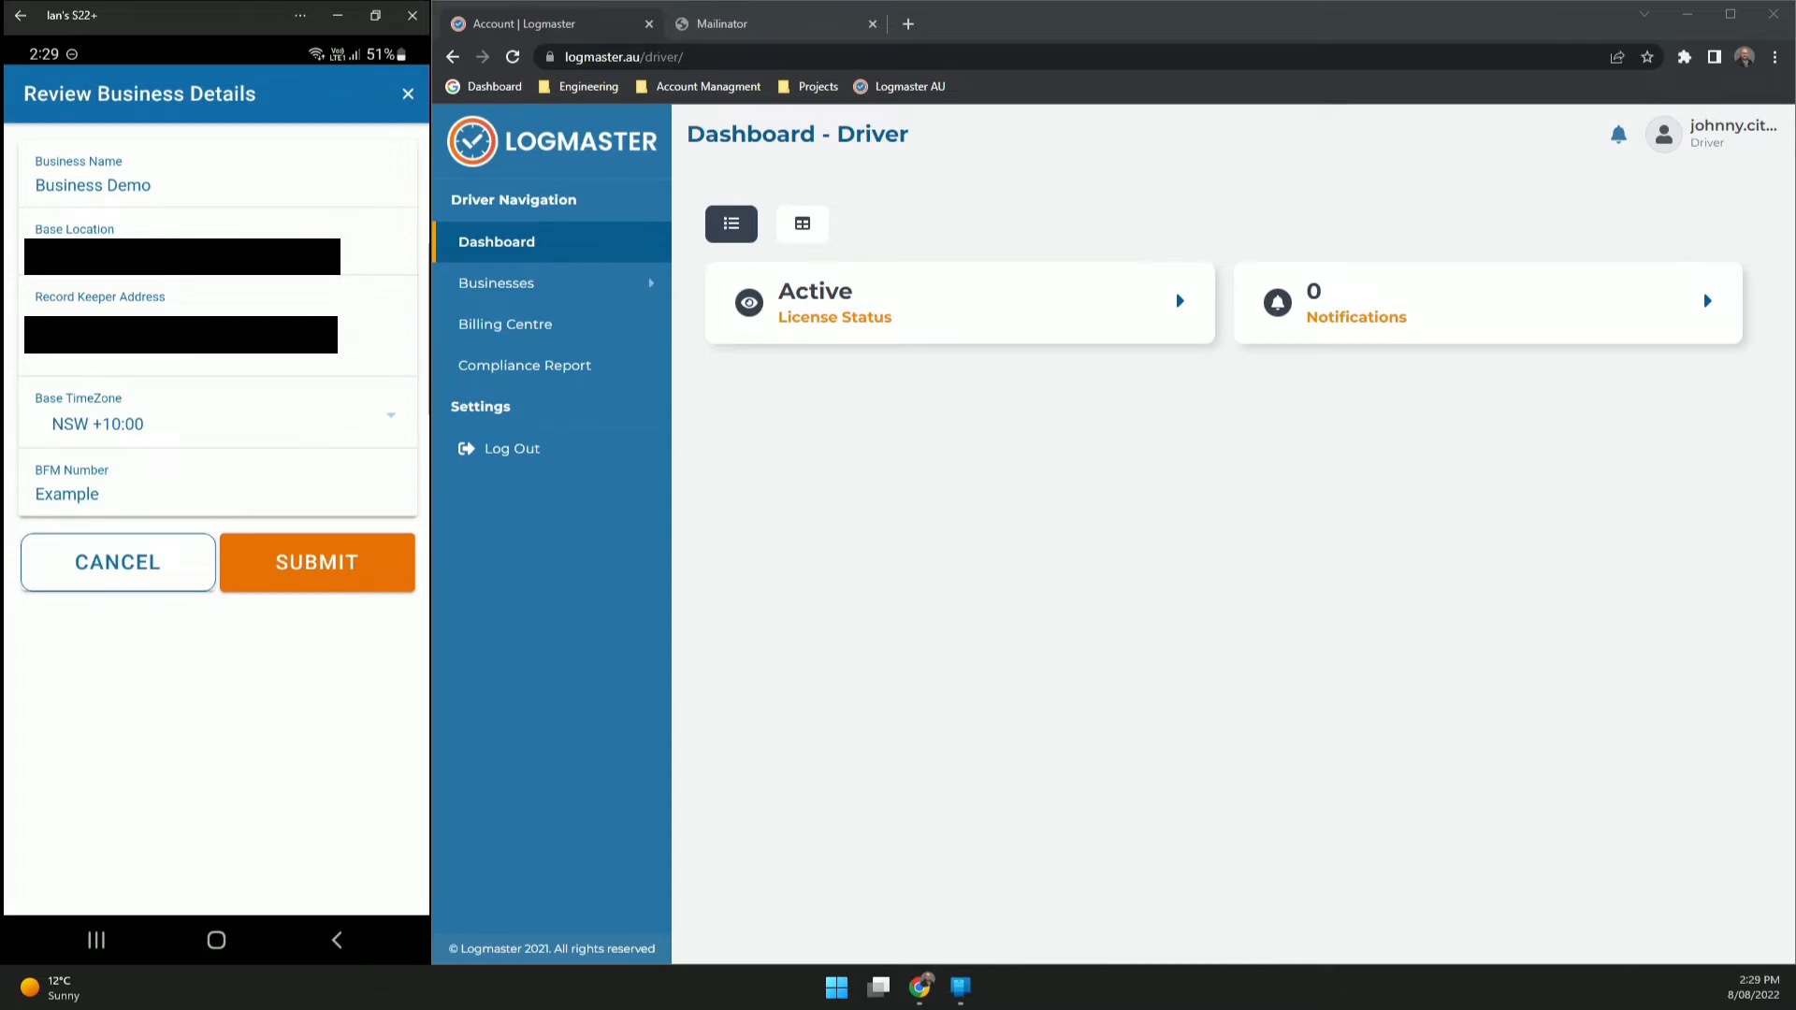
{"action": "left_click", "coordinate": [317, 562]}
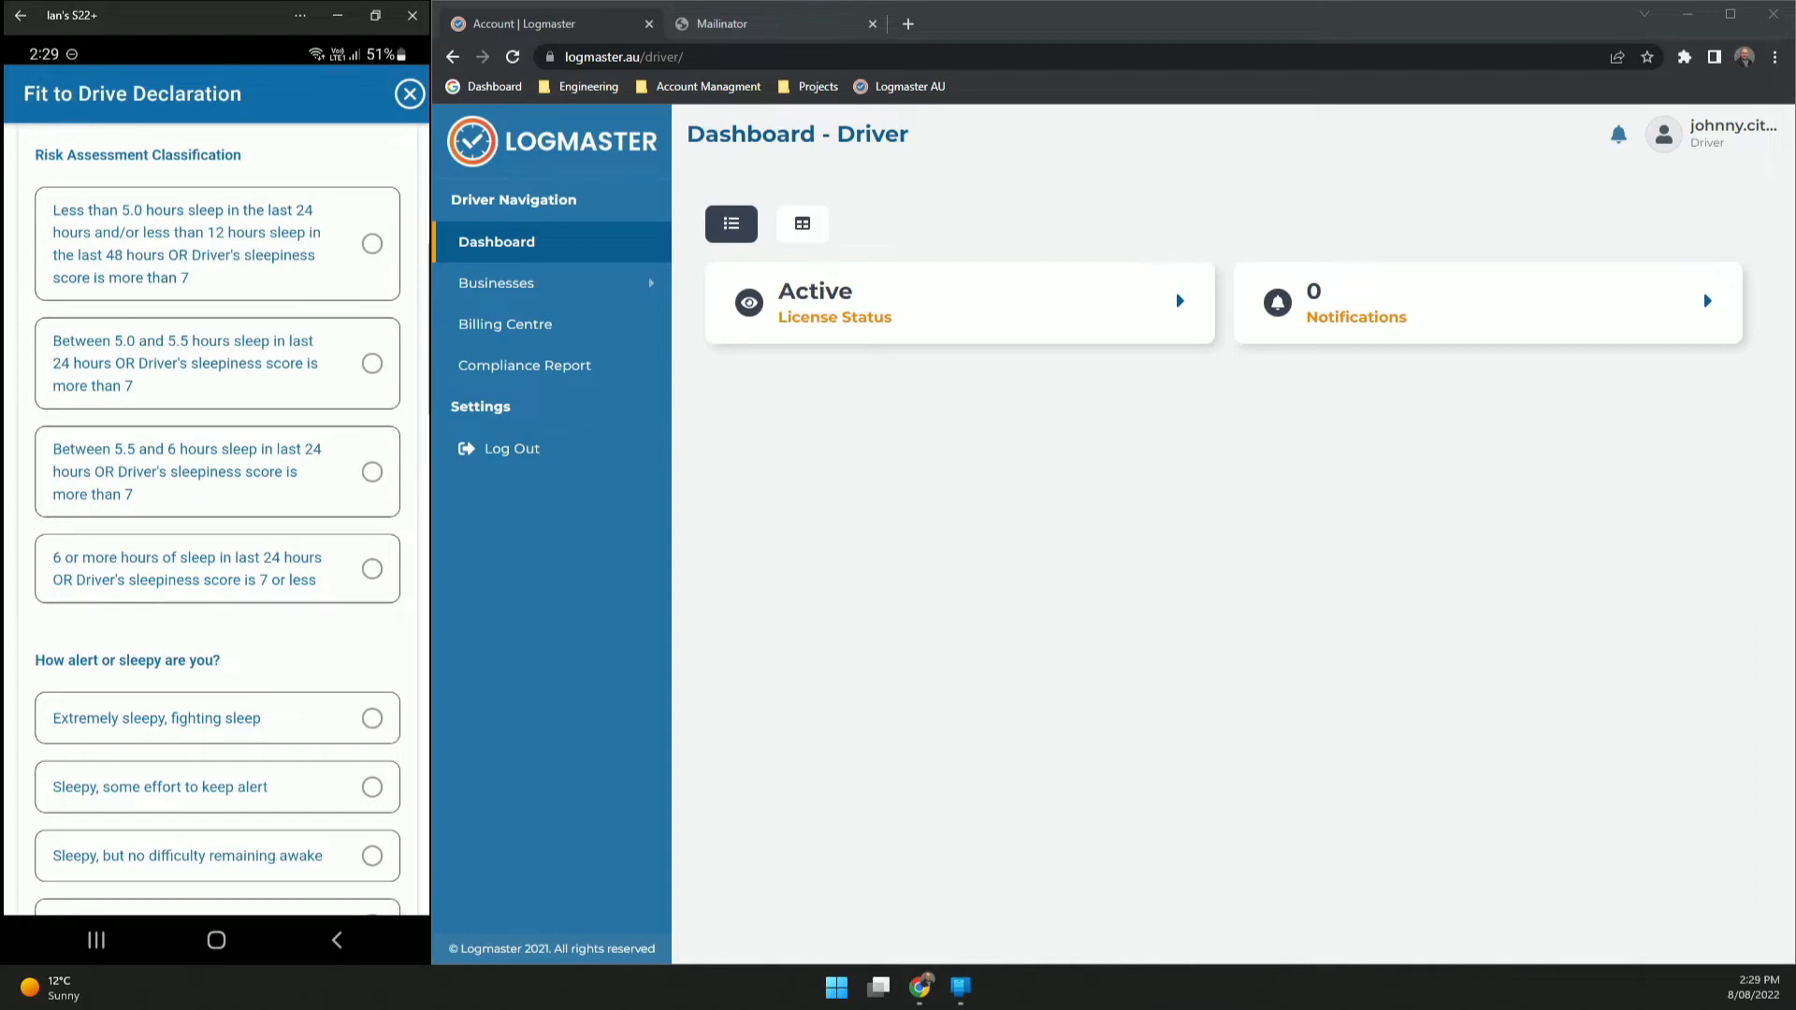
- Declare 6+ hours sleep, Very Alert, not returning from leave, and not feeling unwell
{"action": "left_click", "coordinate": [299, 580]}
{"action": "scroll", "coordinate": [299, 594], "scroll_direction": "down", "scroll_amount": 4}
{"action": "scroll", "coordinate": [217, 520], "scroll_direction": "down", "scroll_amount": 3}
{"action": "left_click", "coordinate": [217, 584]}
{"action": "scroll", "coordinate": [217, 520], "scroll_direction": "down", "scroll_amount": 3}
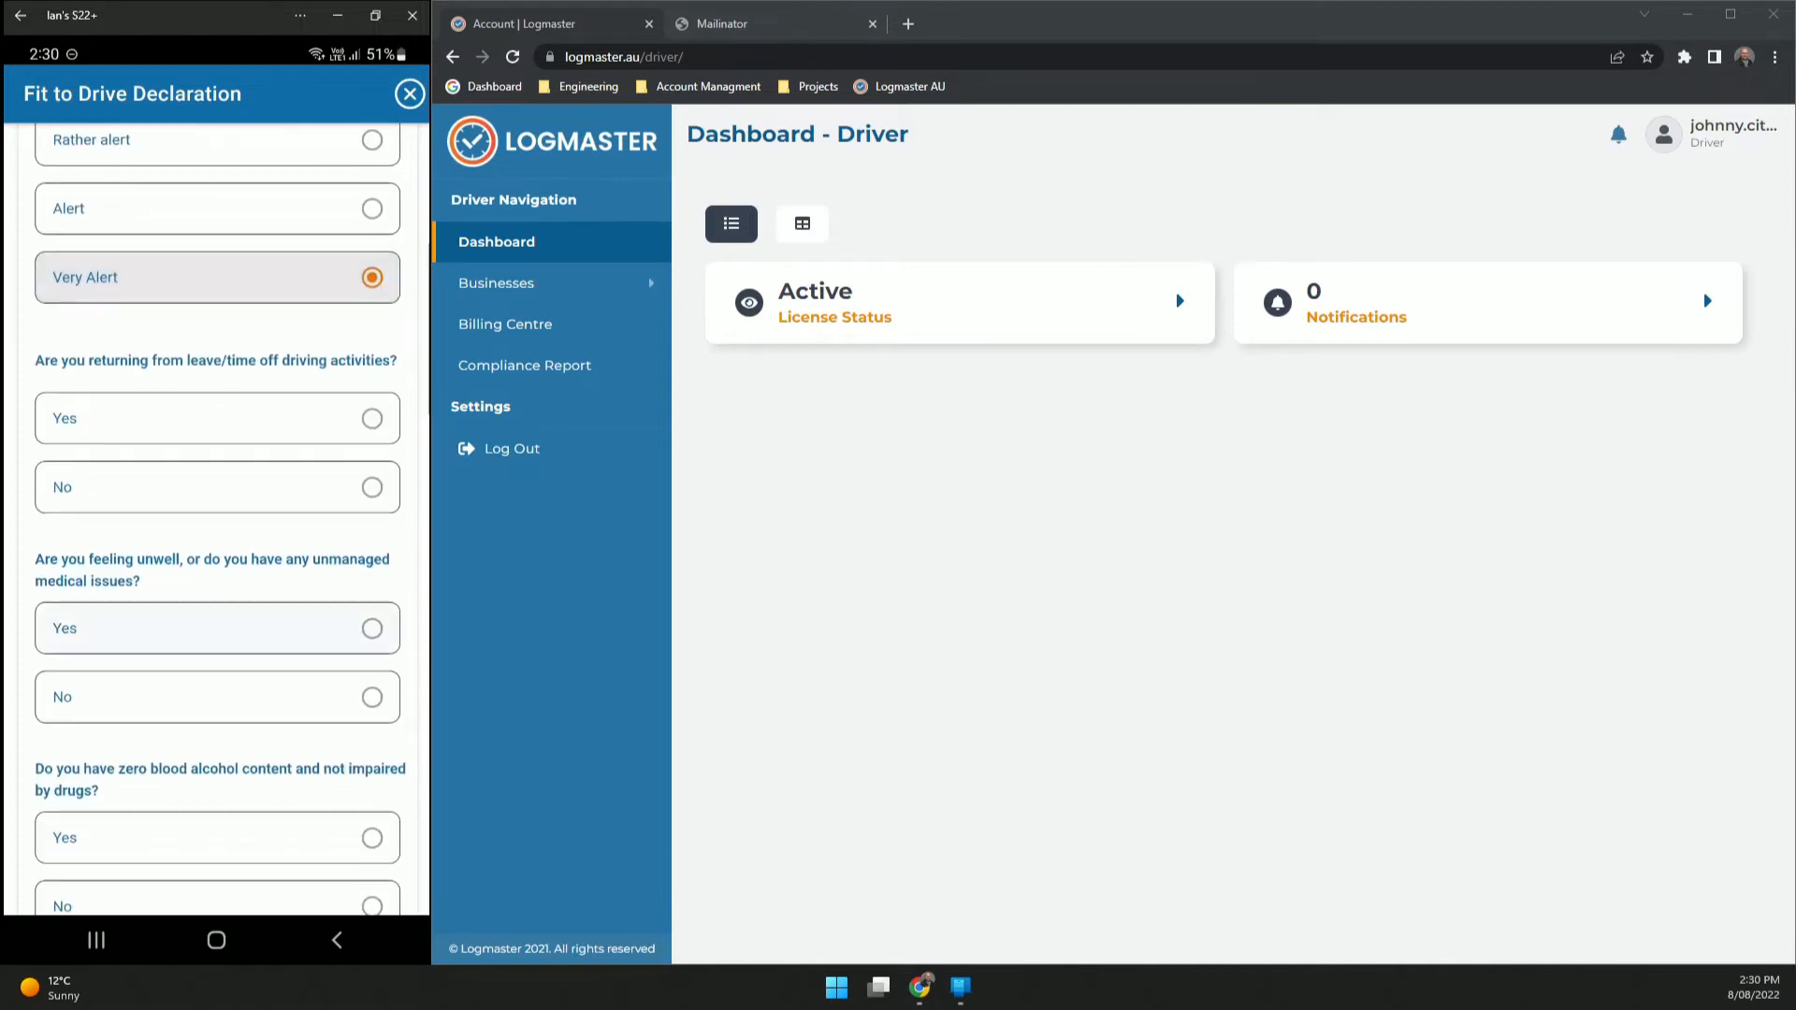
{"action": "left_click", "coordinate": [300, 488]}
{"action": "scroll", "coordinate": [299, 562], "scroll_direction": "down", "scroll_amount": 2}
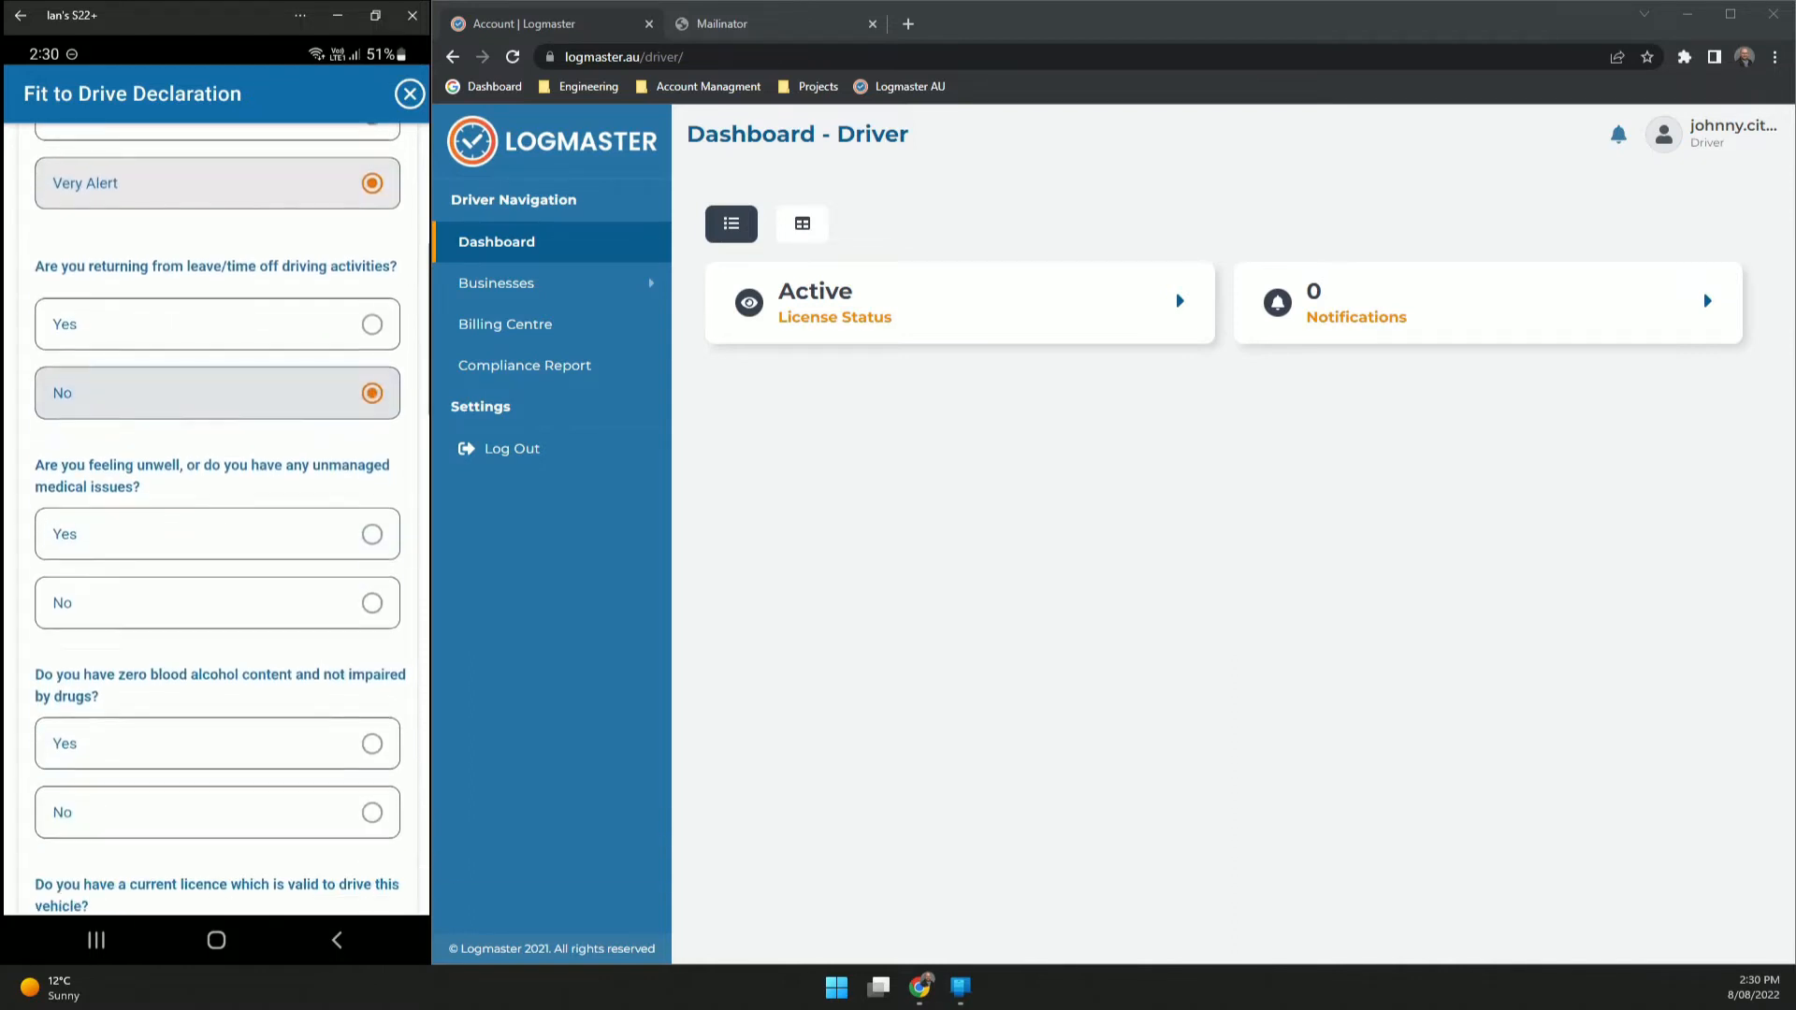
{"action": "left_click", "coordinate": [300, 572]}
{"action": "scroll", "coordinate": [217, 521], "scroll_direction": "down", "scroll_amount": 3}
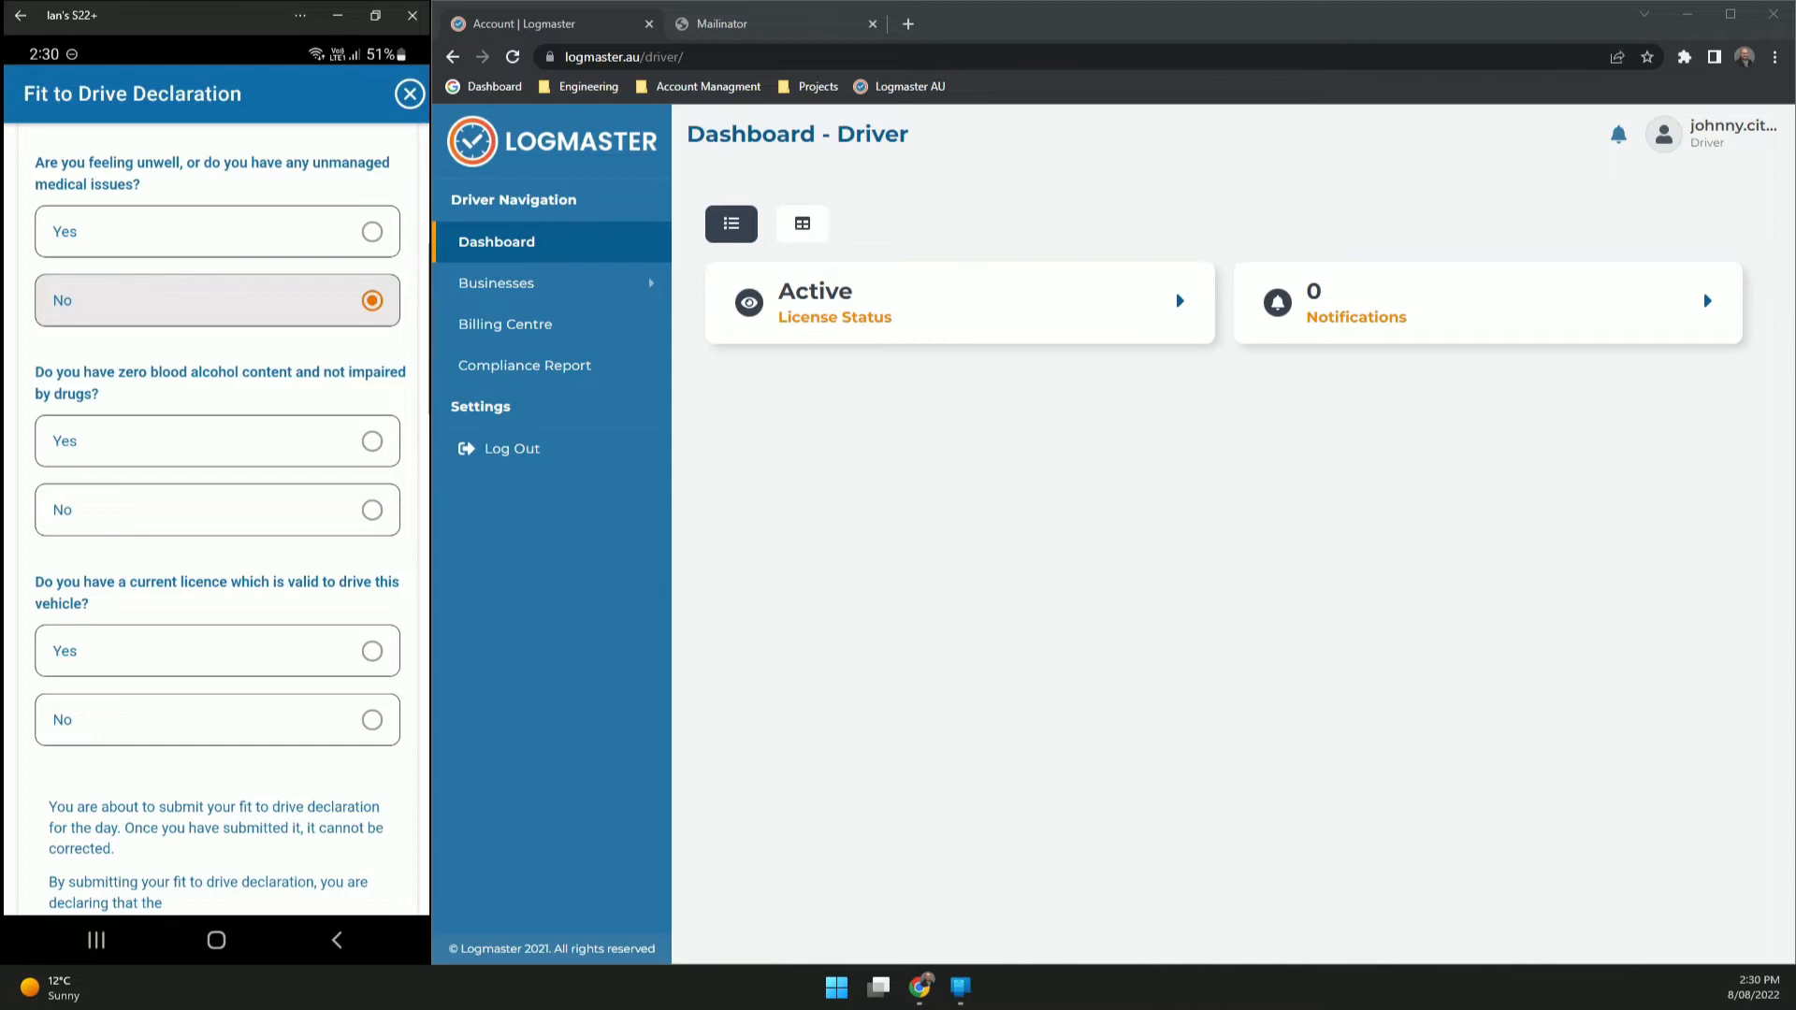
- Confirm zero blood alcohol and a valid licence, then sign the declaration
{"action": "left_click", "coordinate": [300, 441]}
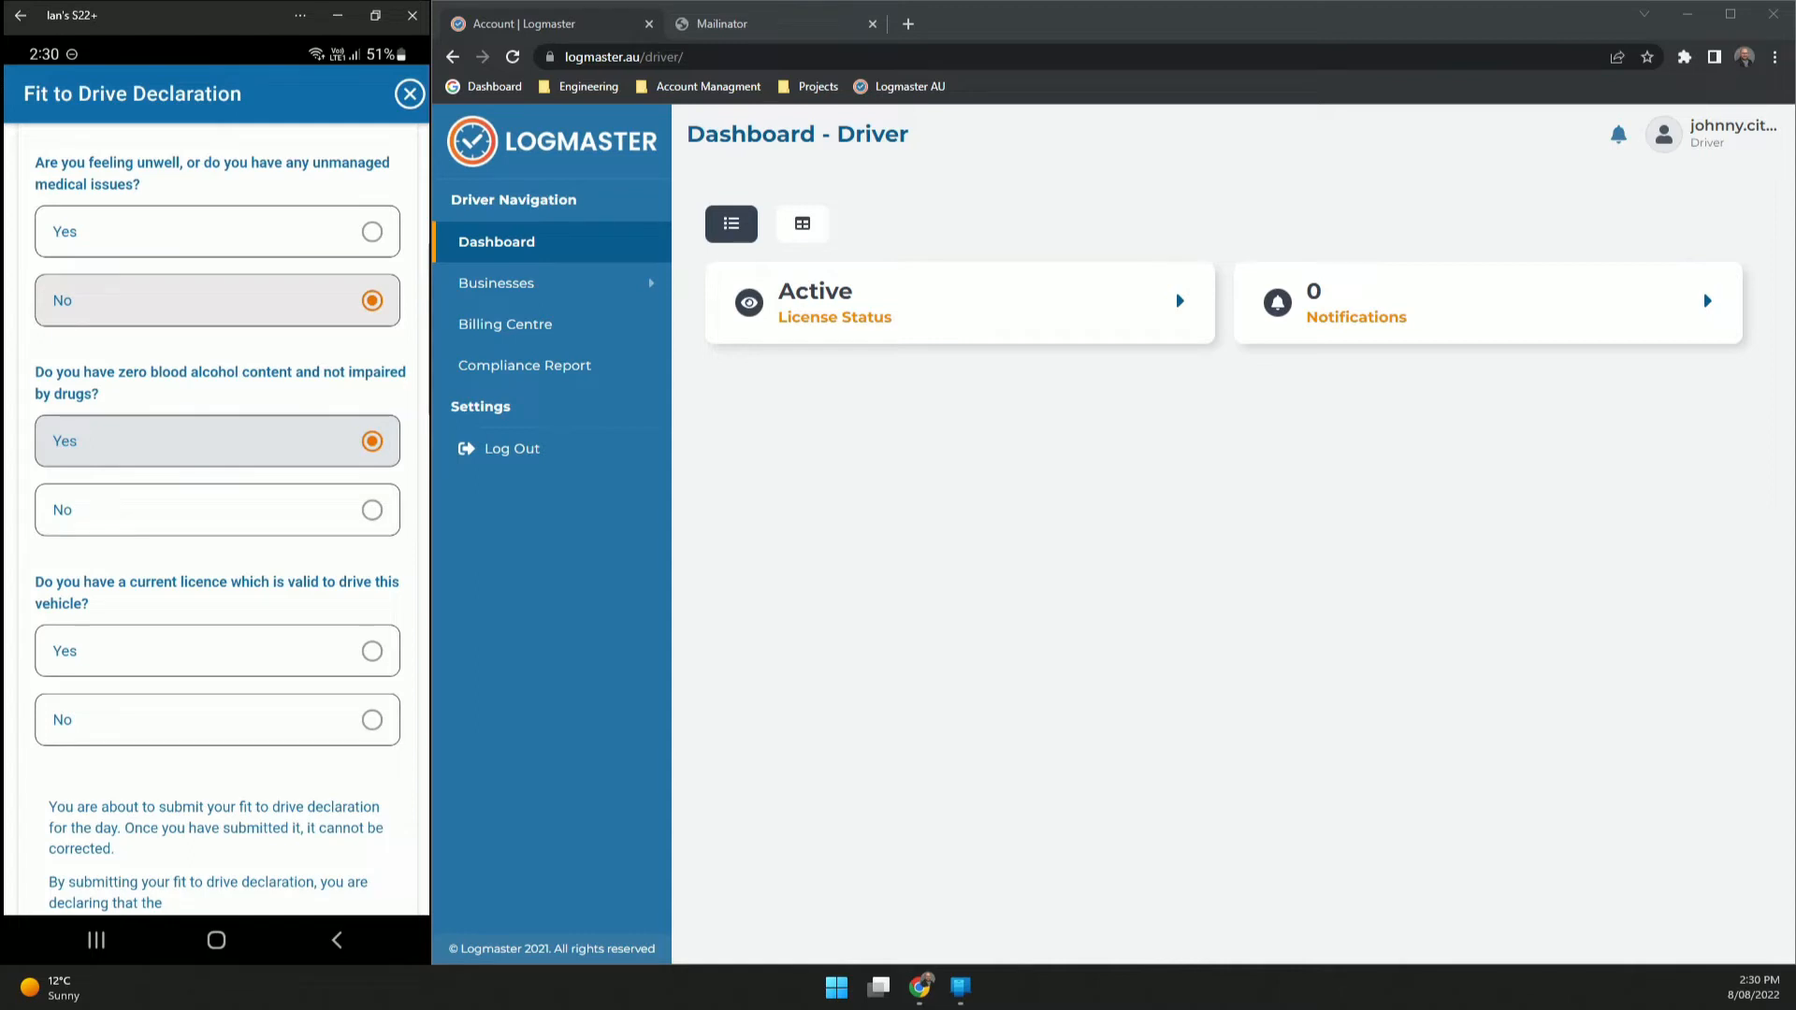
{"action": "scroll", "coordinate": [217, 515], "scroll_direction": "down", "scroll_amount": 2}
{"action": "left_click", "coordinate": [217, 443]}
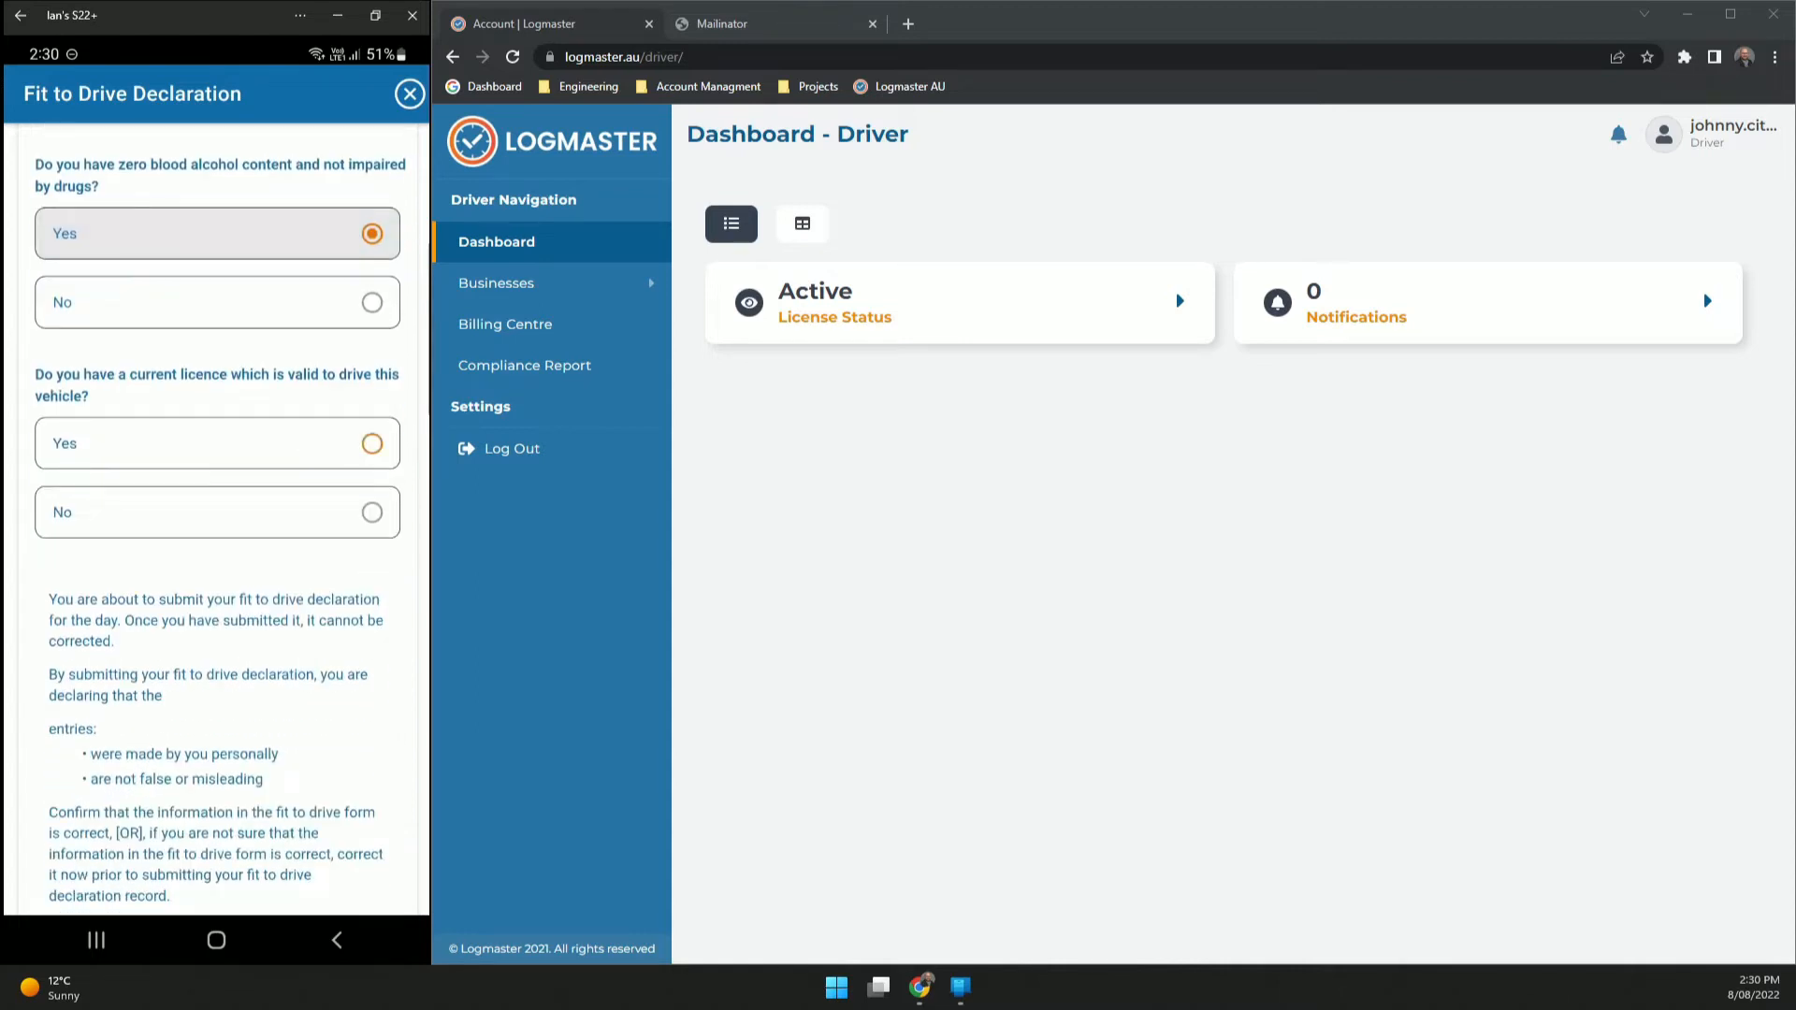
{"action": "scroll", "coordinate": [217, 515], "scroll_direction": "down", "scroll_amount": 4}
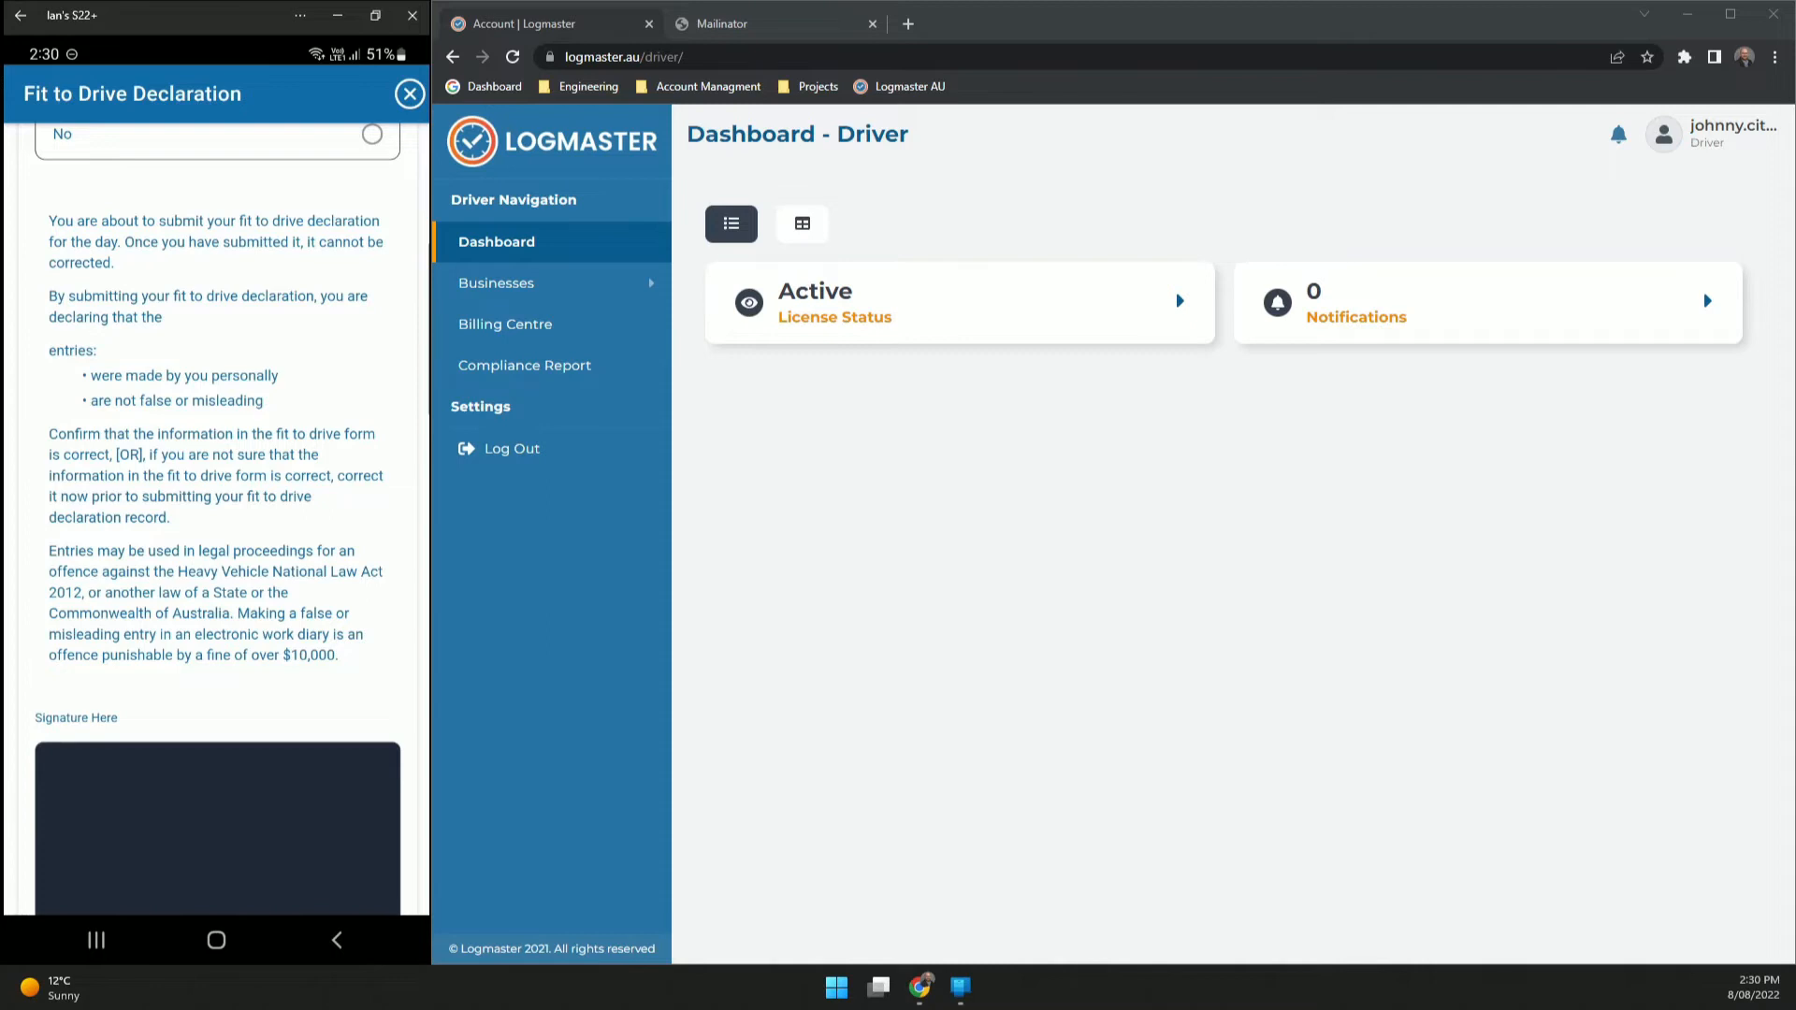
{"action": "scroll", "coordinate": [217, 515], "scroll_direction": "down", "scroll_amount": 4}
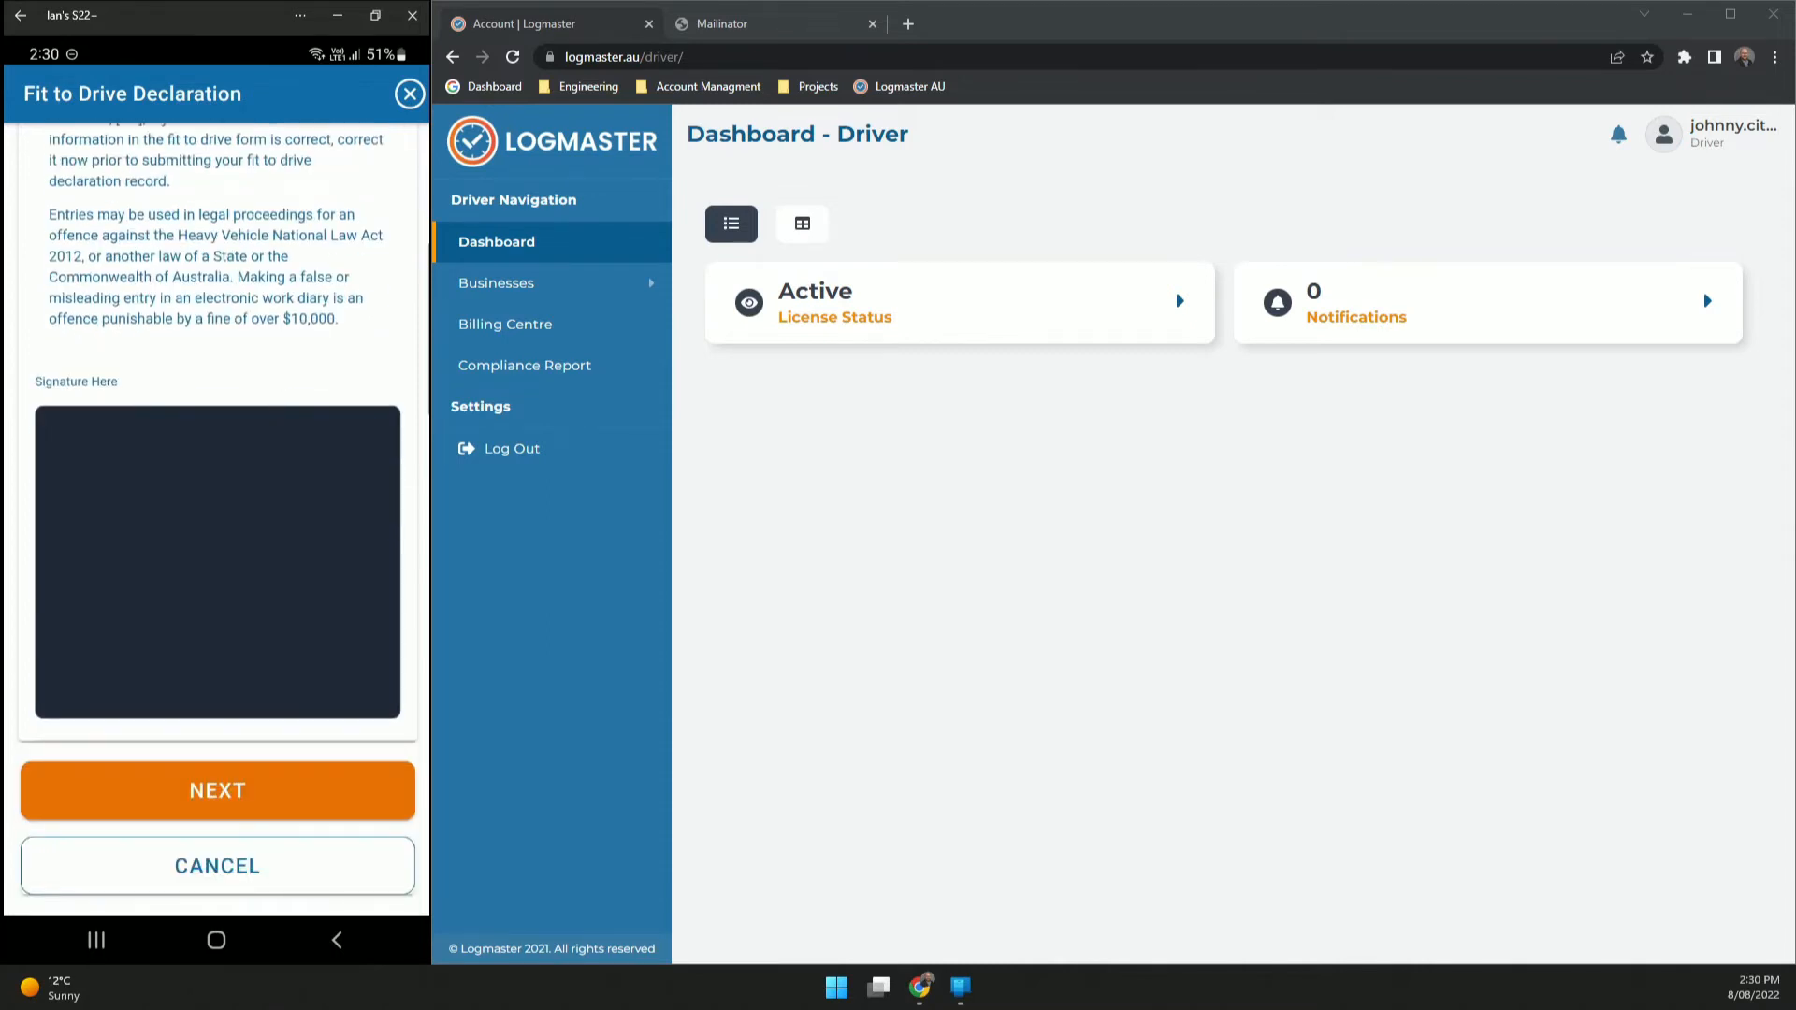
{"action": "left_click_drag", "start_coordinate": [122, 571], "coordinate": [216, 571]}
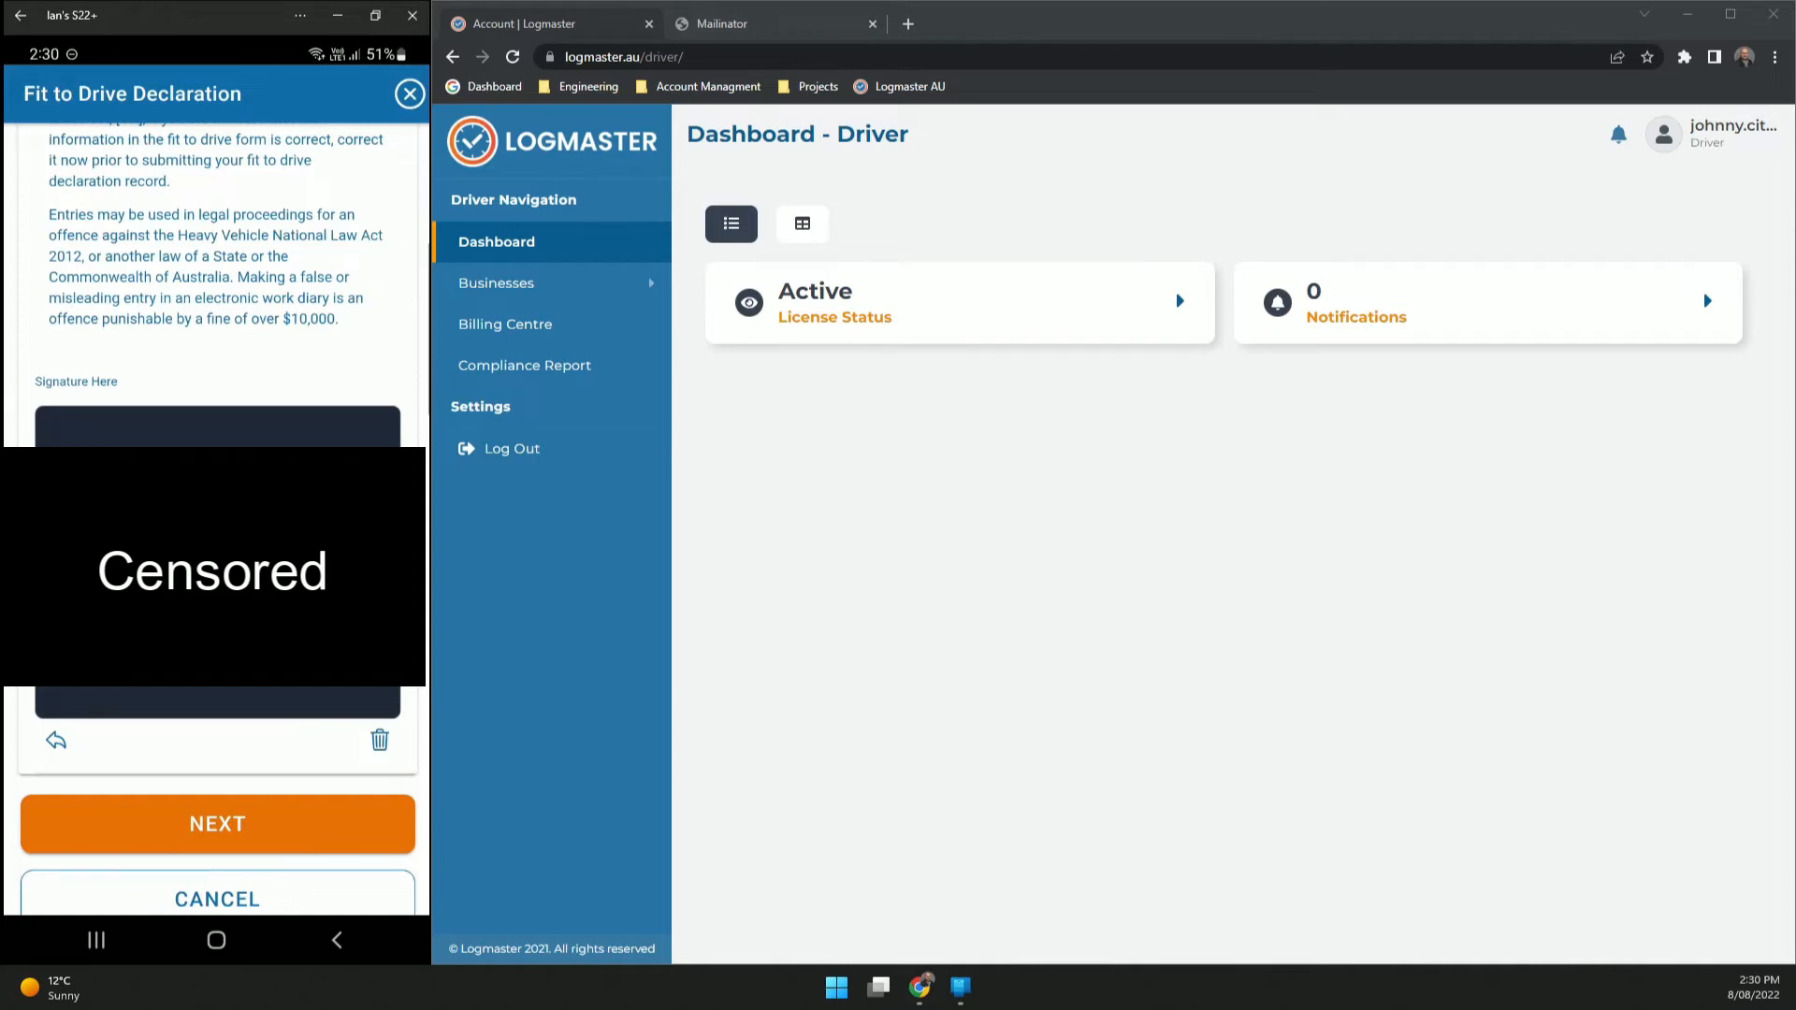
- Submit the signed declaration and keep BFM SOLO as the fatigue plan
{"action": "left_click", "coordinate": [217, 823]}
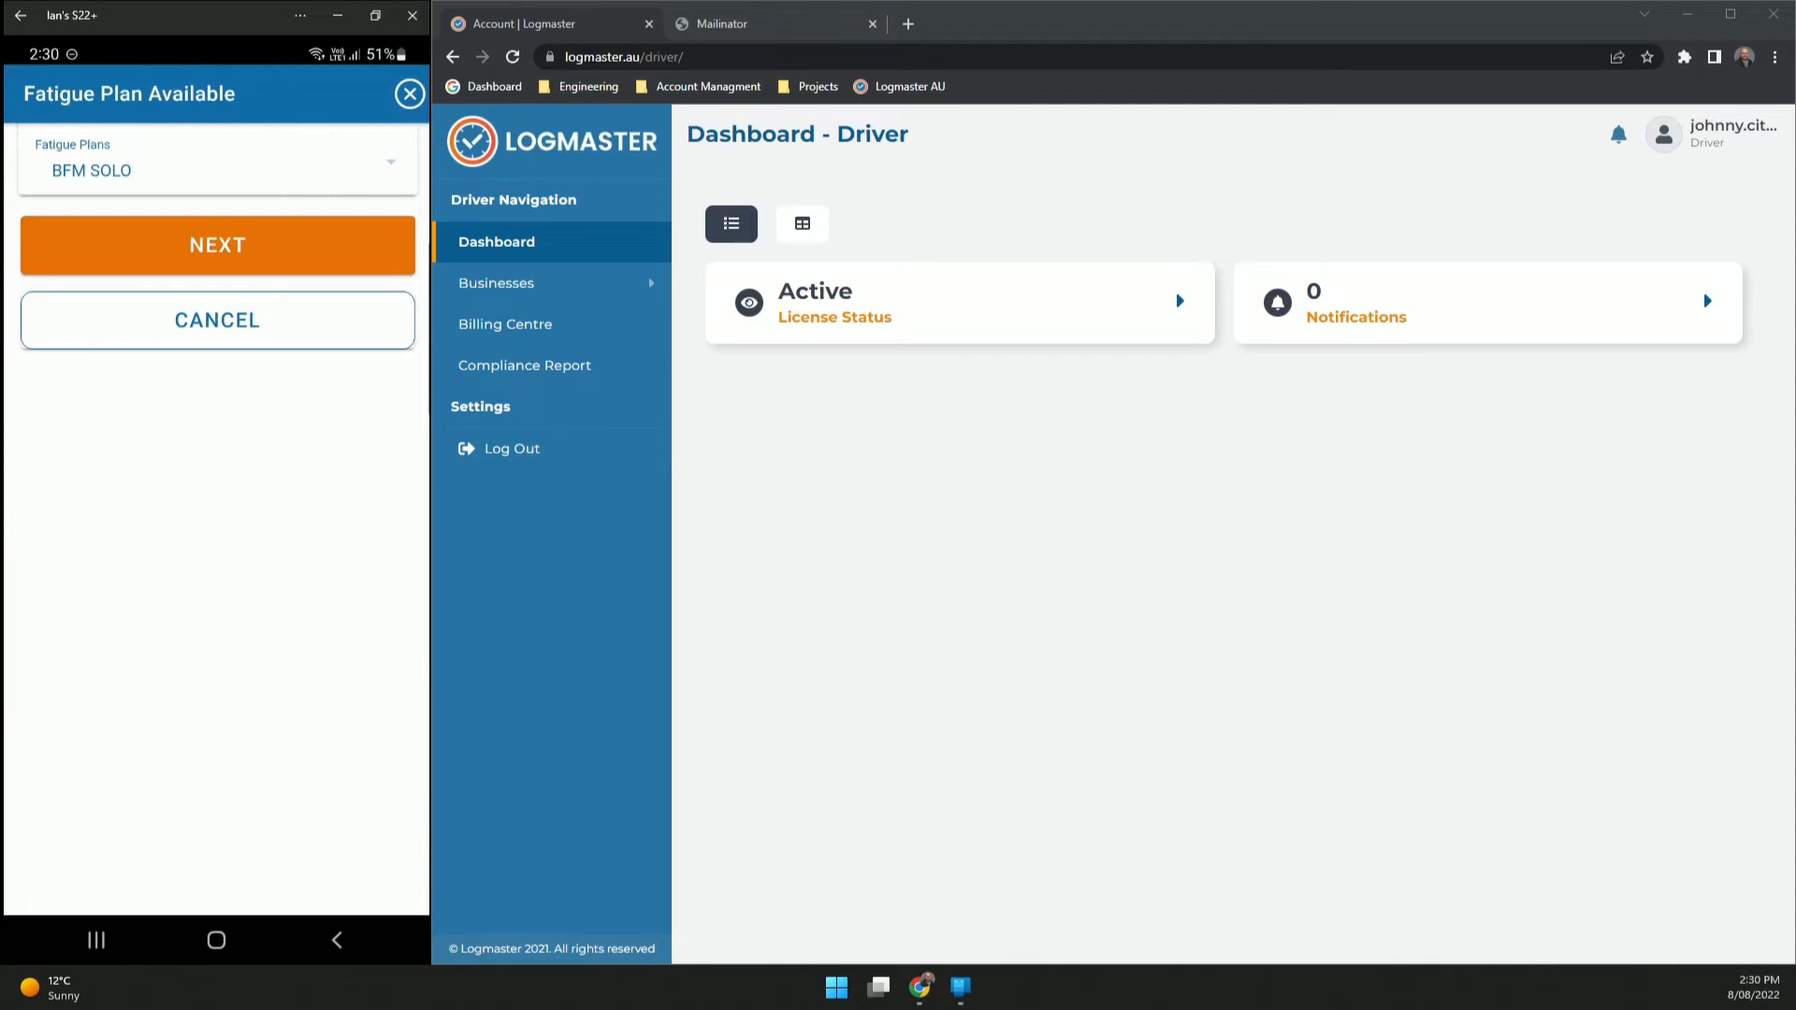
{"action": "left_click", "coordinate": [293, 159]}
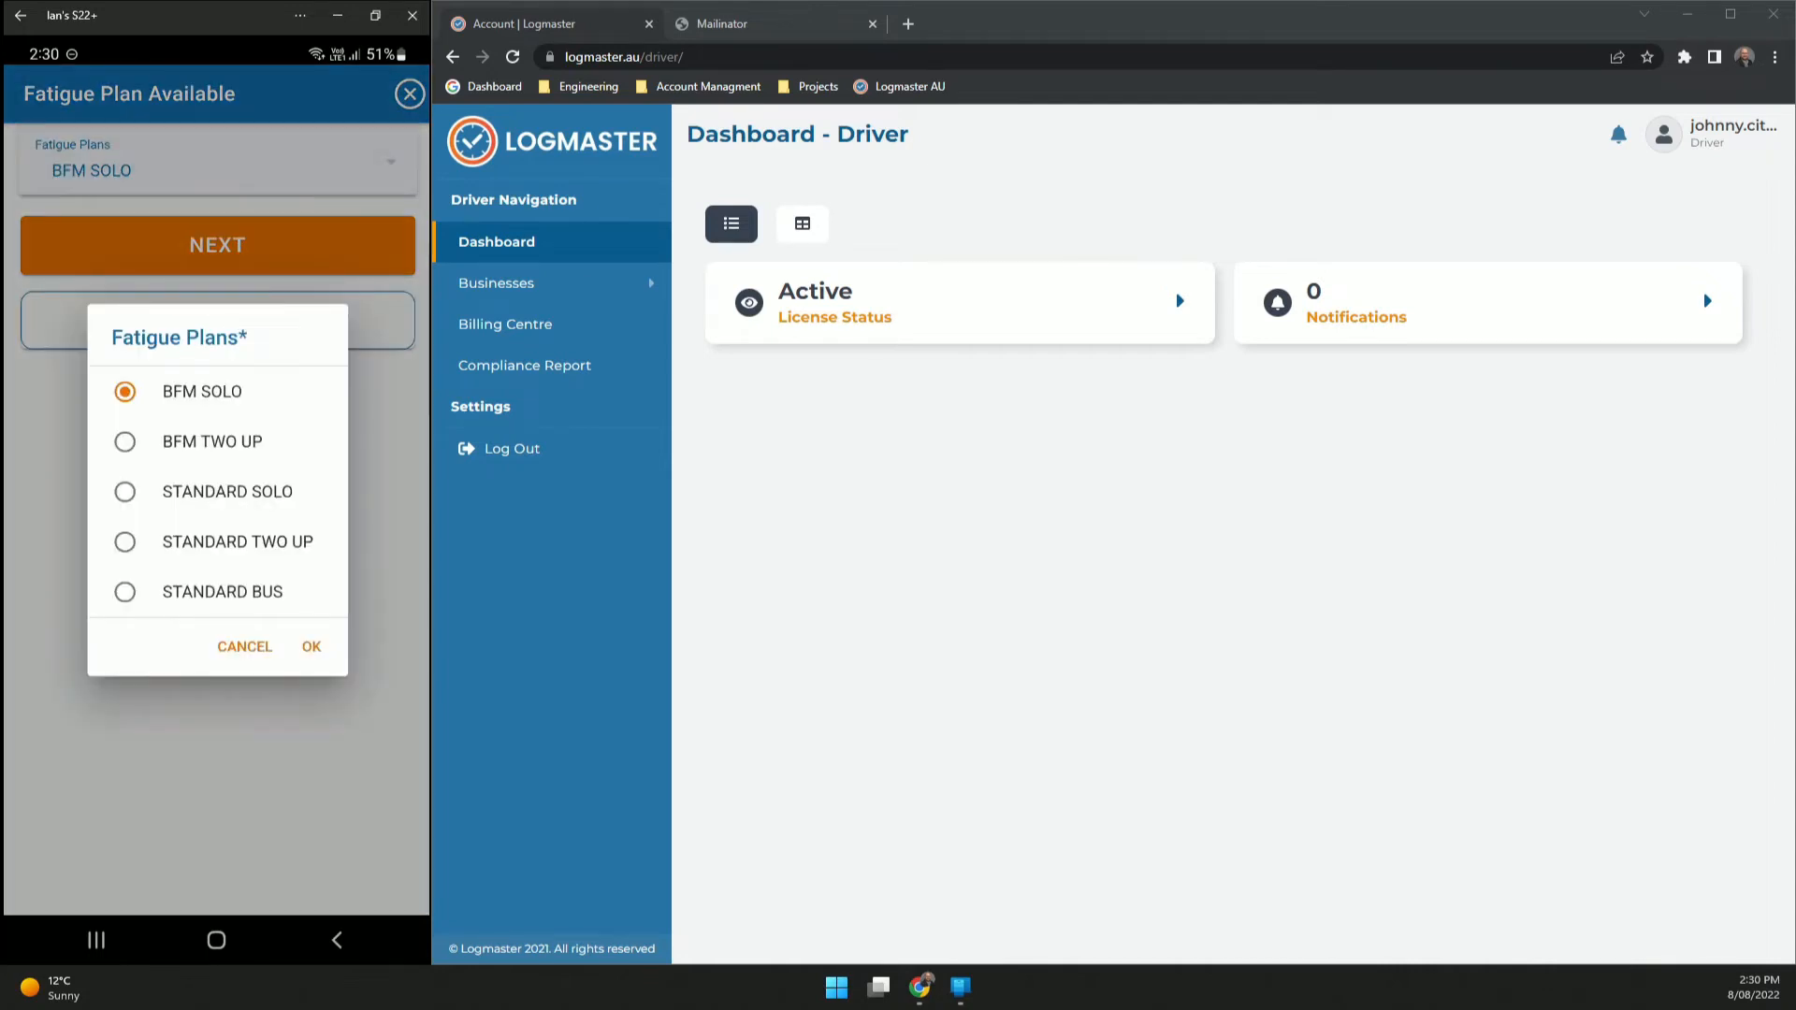
{"action": "left_click", "coordinate": [311, 646]}
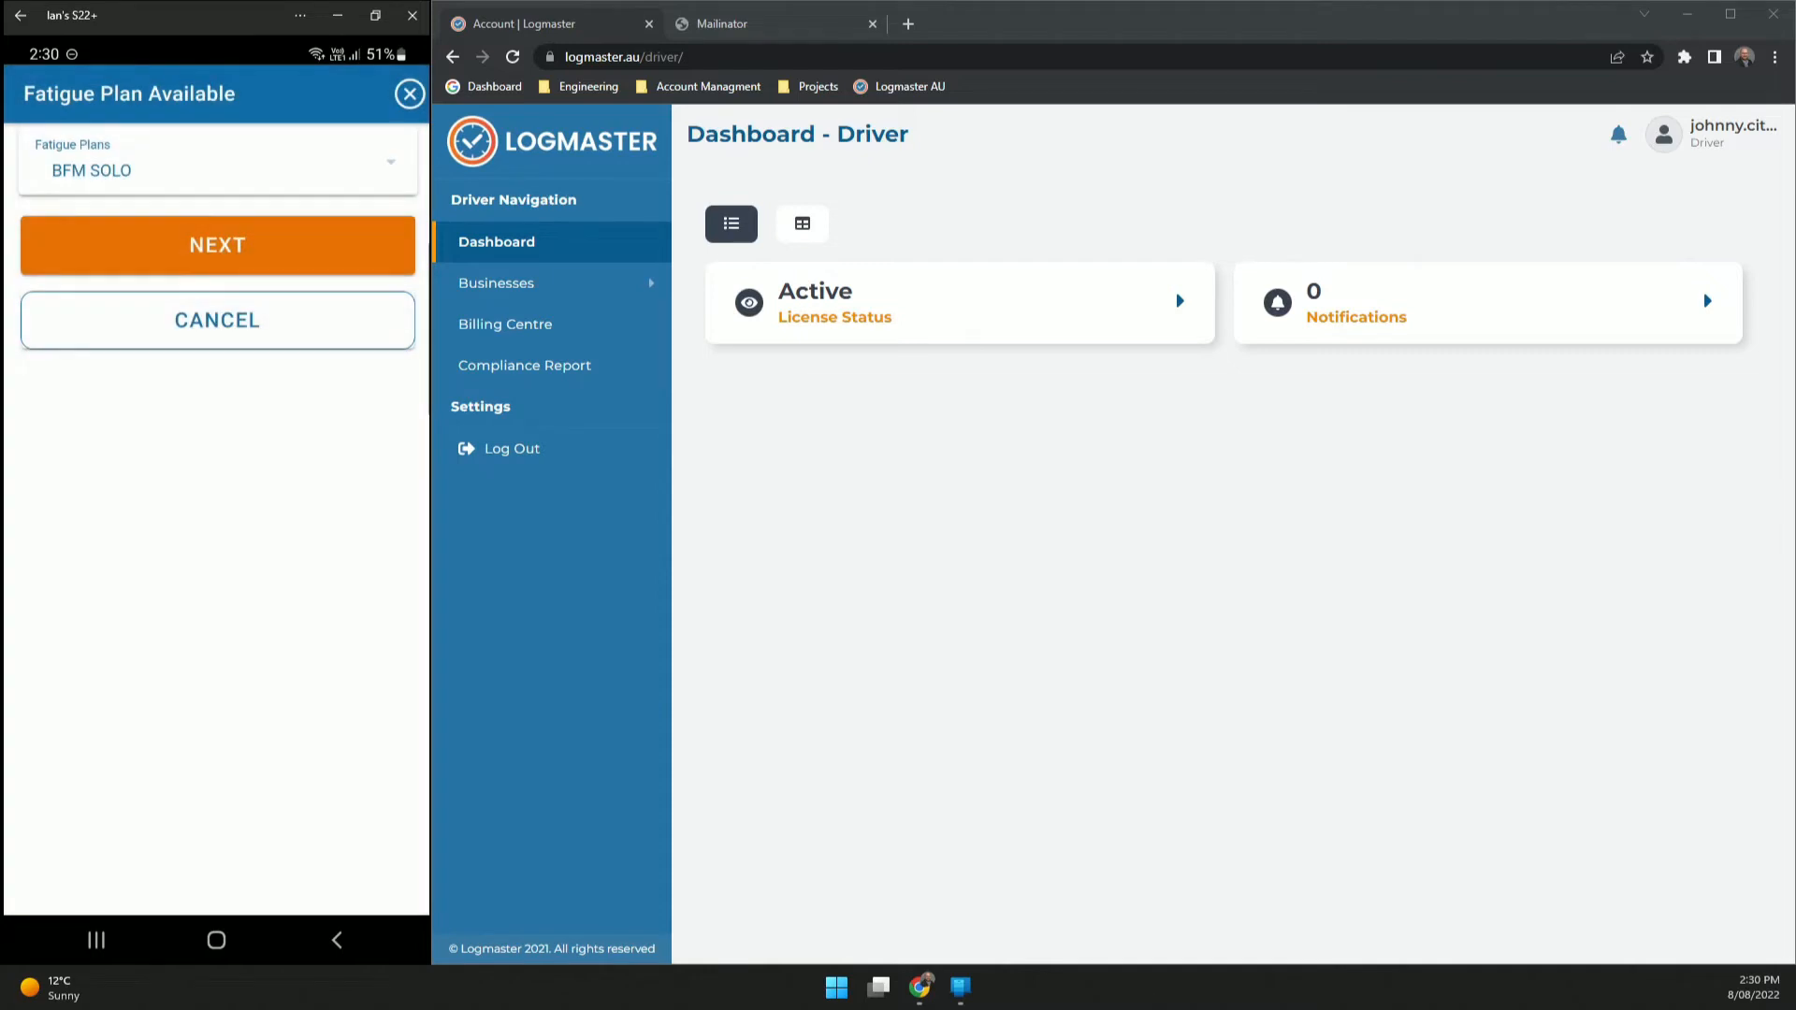
- Choose vehicle 1A1B1C and continue to the Pre Start Check
{"action": "left_click", "coordinate": [218, 245]}
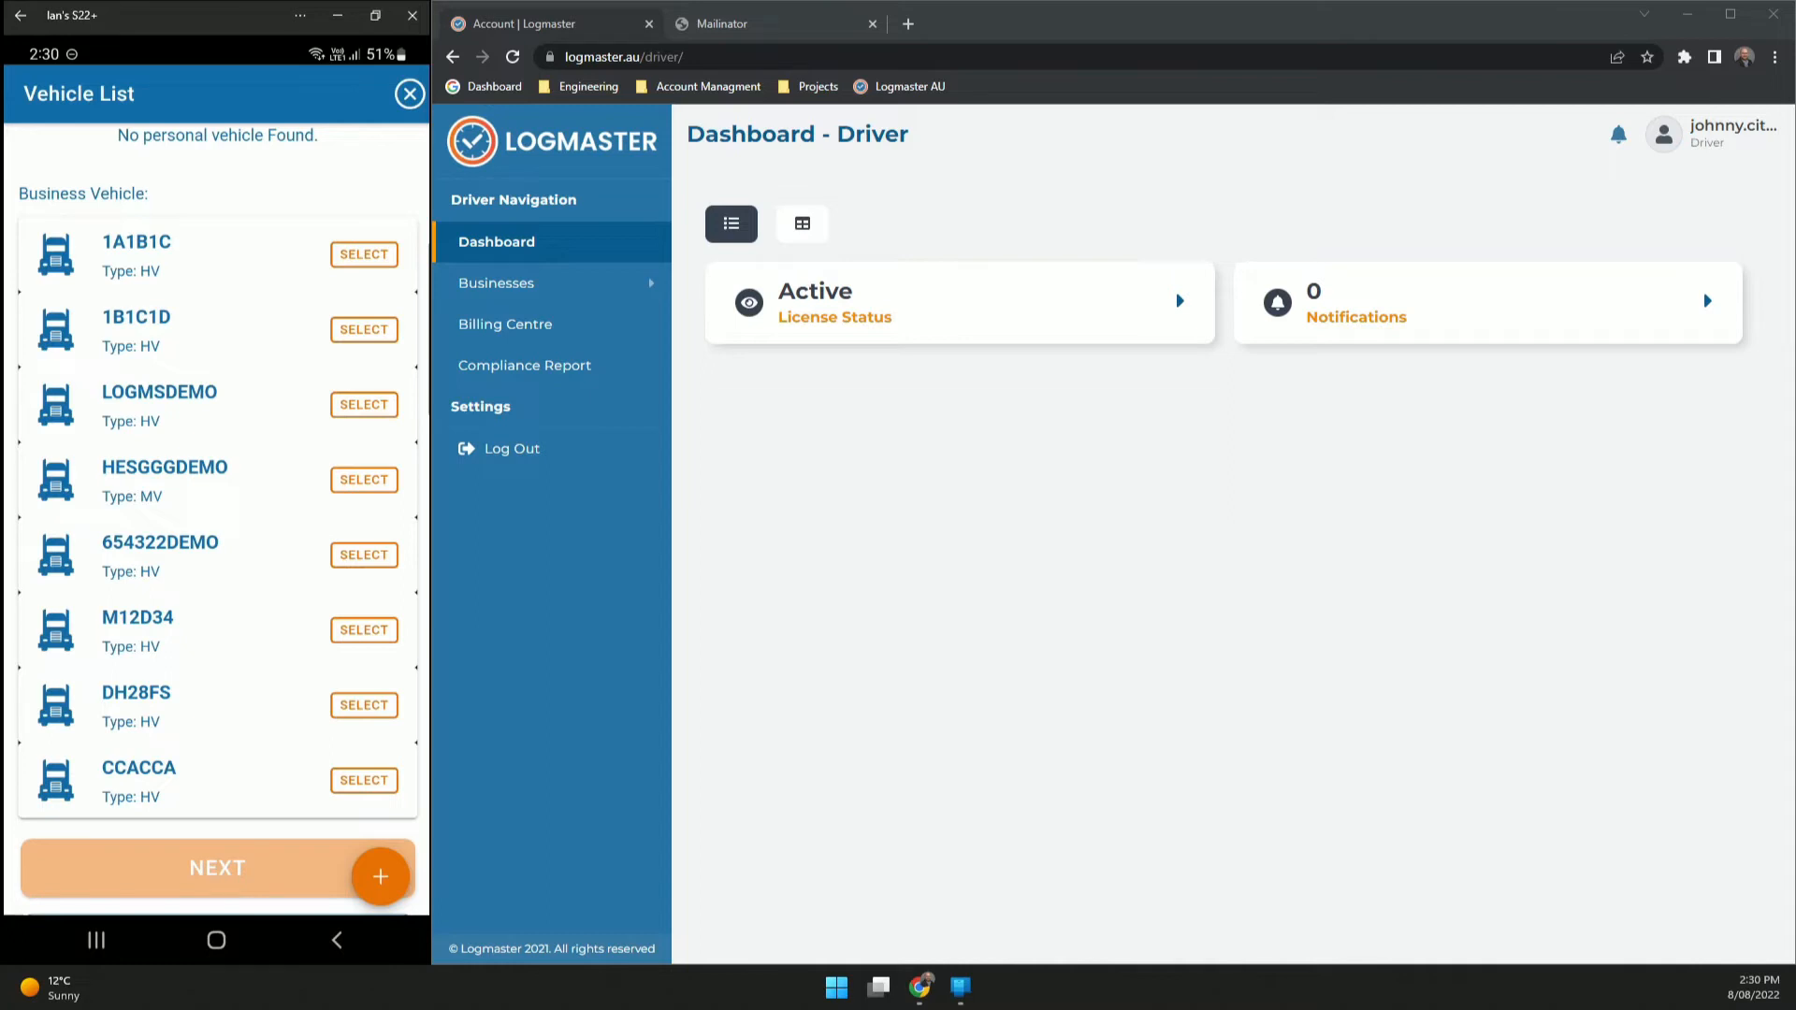
{"action": "left_click", "coordinate": [364, 255]}
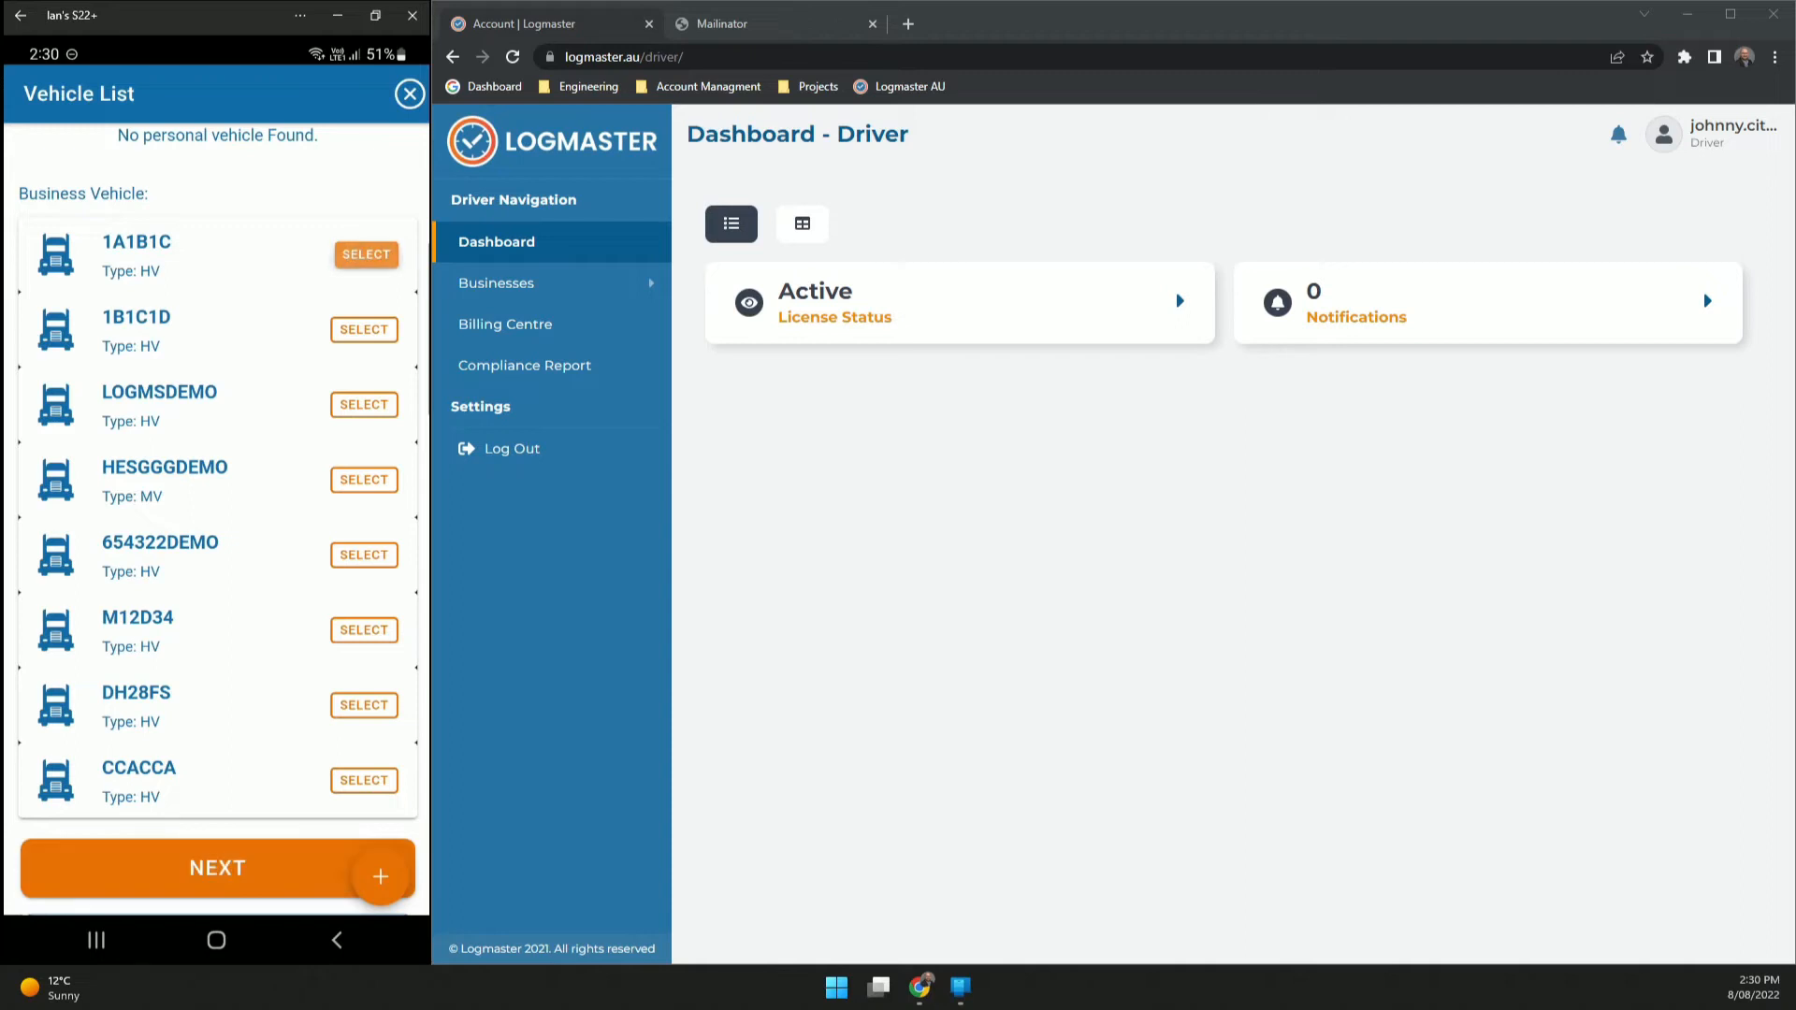
{"action": "left_click", "coordinate": [217, 869]}
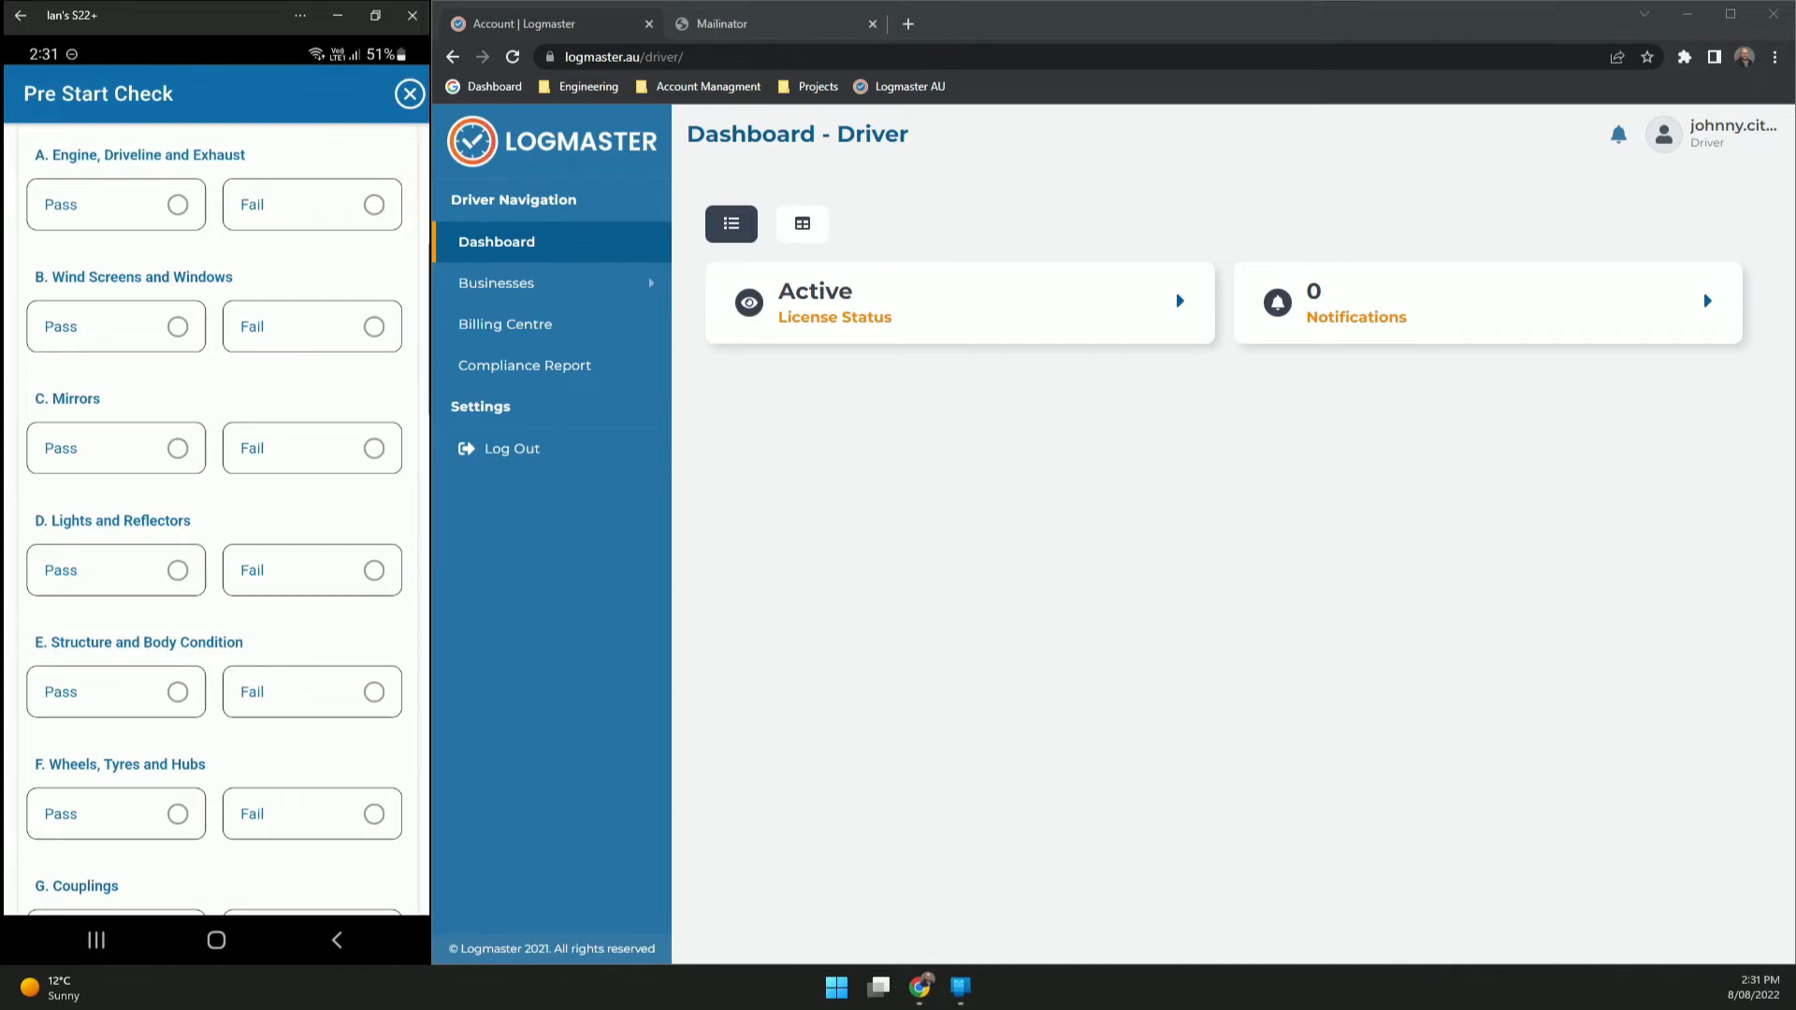
- Pass all Pre Start Check items A–H, from engine to couplings, and submit the check
{"action": "left_click", "coordinate": [175, 205]}
{"action": "left_click", "coordinate": [175, 327]}
{"action": "left_click", "coordinate": [175, 448]}
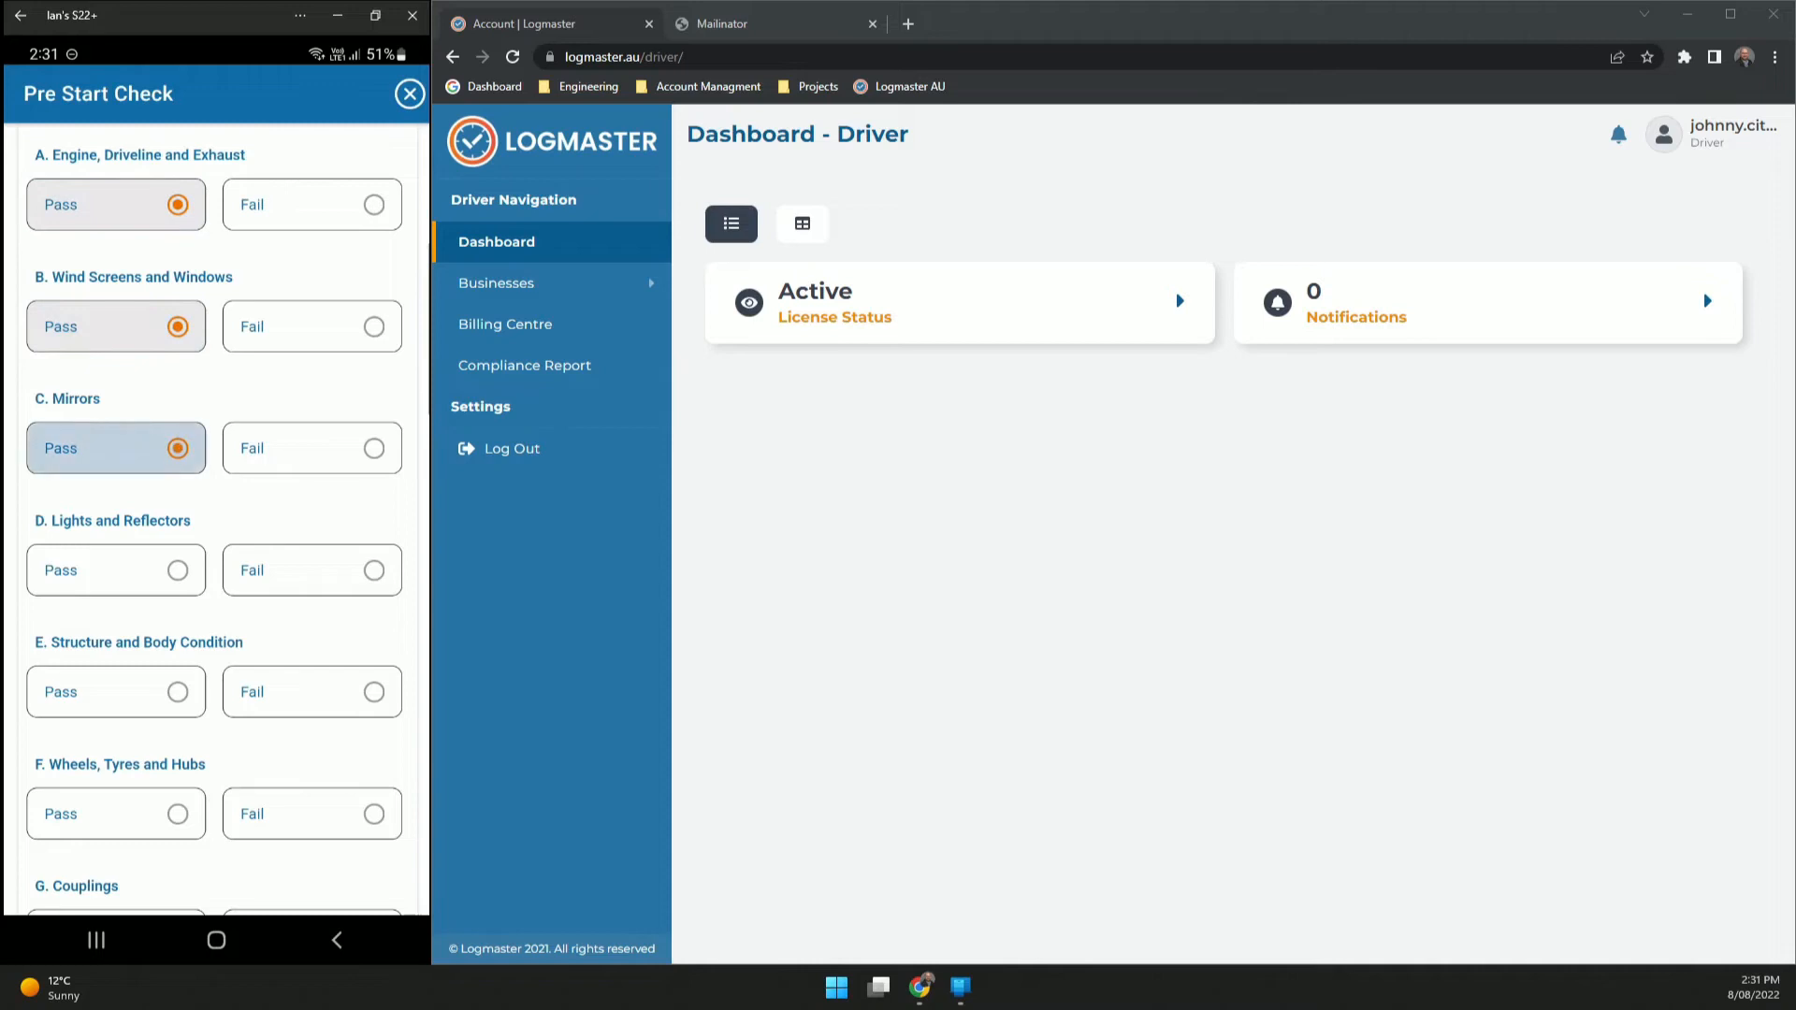
{"action": "left_click", "coordinate": [175, 571]}
{"action": "left_click", "coordinate": [175, 692]}
{"action": "left_click", "coordinate": [175, 814]}
{"action": "scroll", "coordinate": [215, 561], "scroll_direction": "down", "scroll_amount": 5}
{"action": "left_click", "coordinate": [175, 455]}
{"action": "left_click", "coordinate": [175, 578]}
{"action": "scroll", "coordinate": [251, 625], "scroll_direction": "down", "scroll_amount": 10}
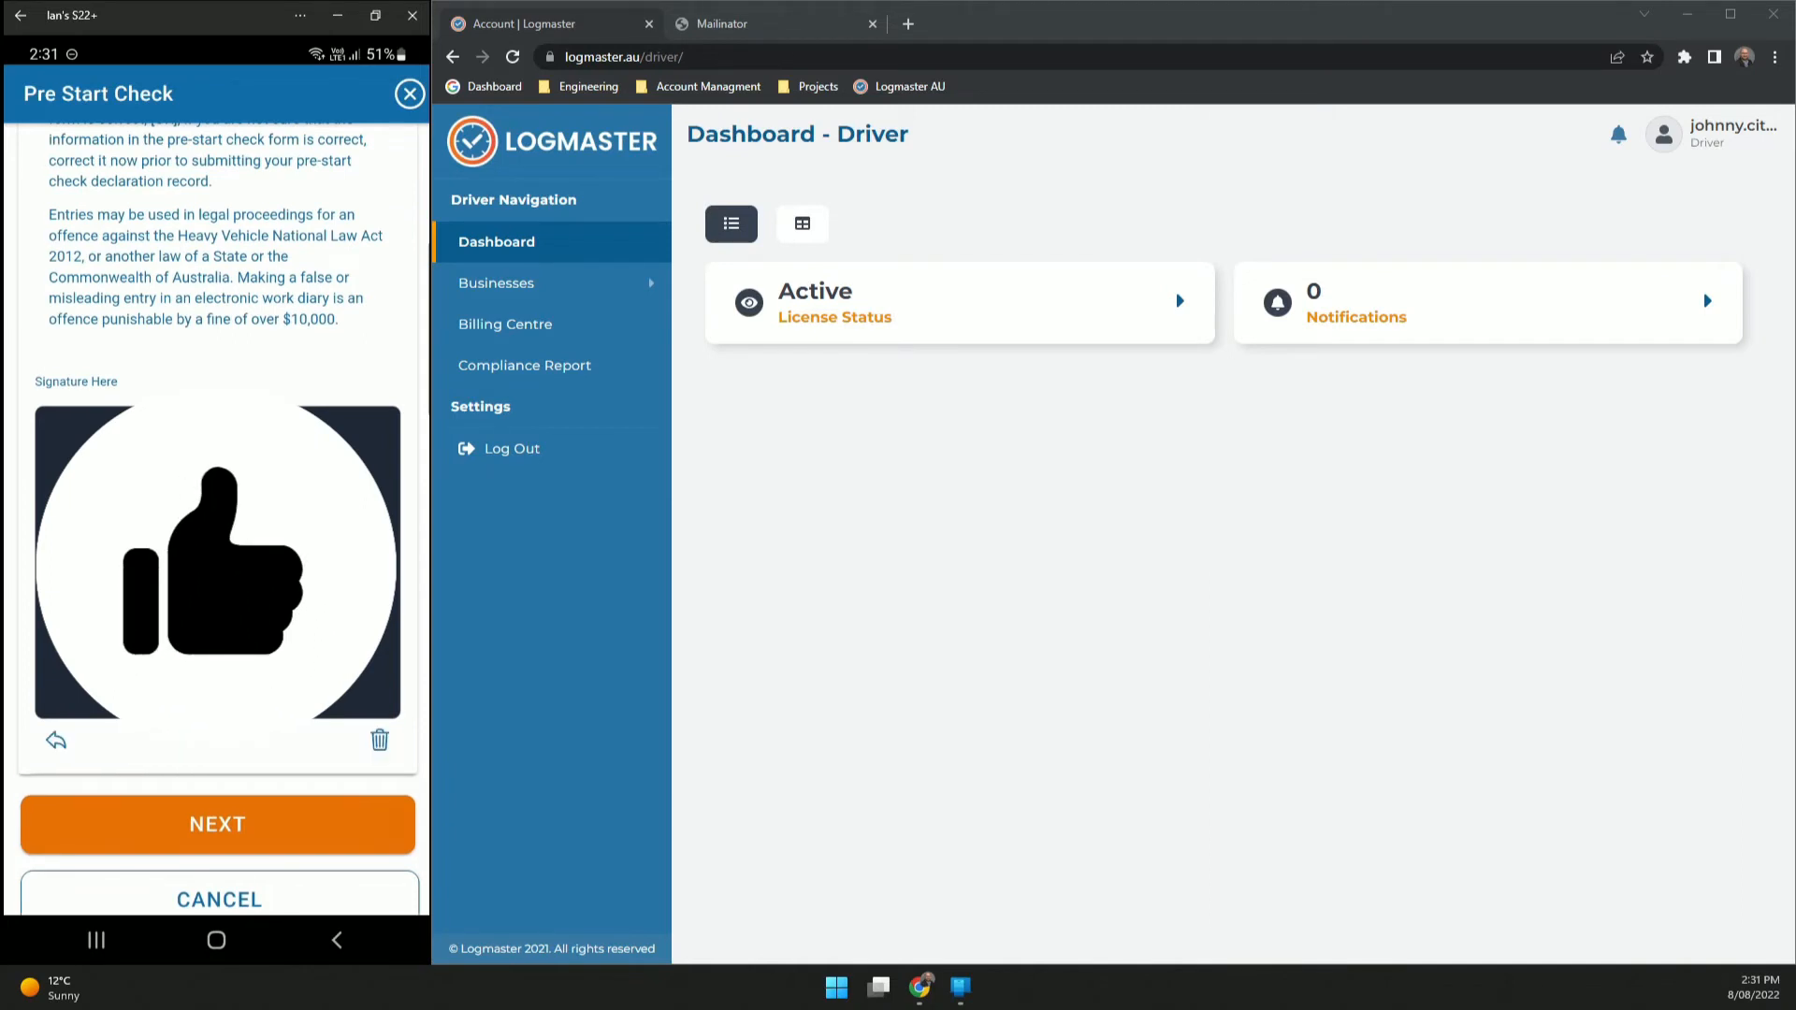
{"action": "left_click", "coordinate": [217, 824]}
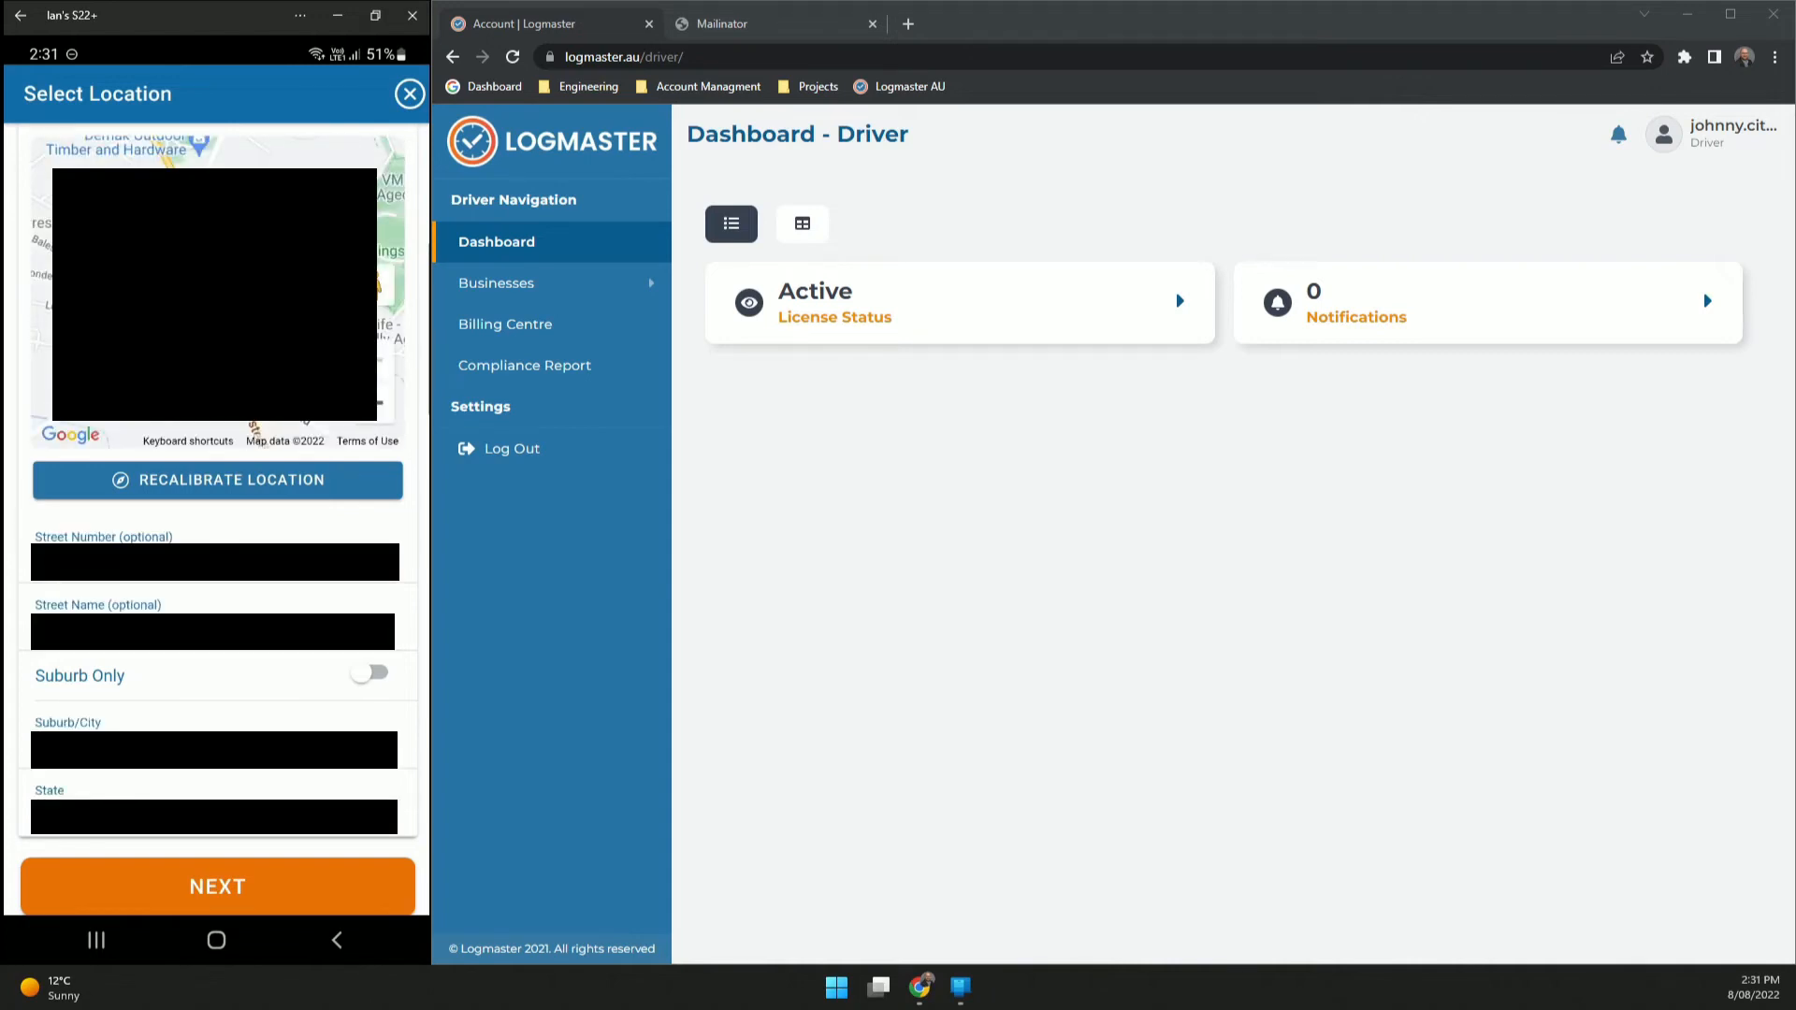
- Record the location as suburb only and enter odometer reading 125
{"action": "left_click", "coordinate": [370, 672]}
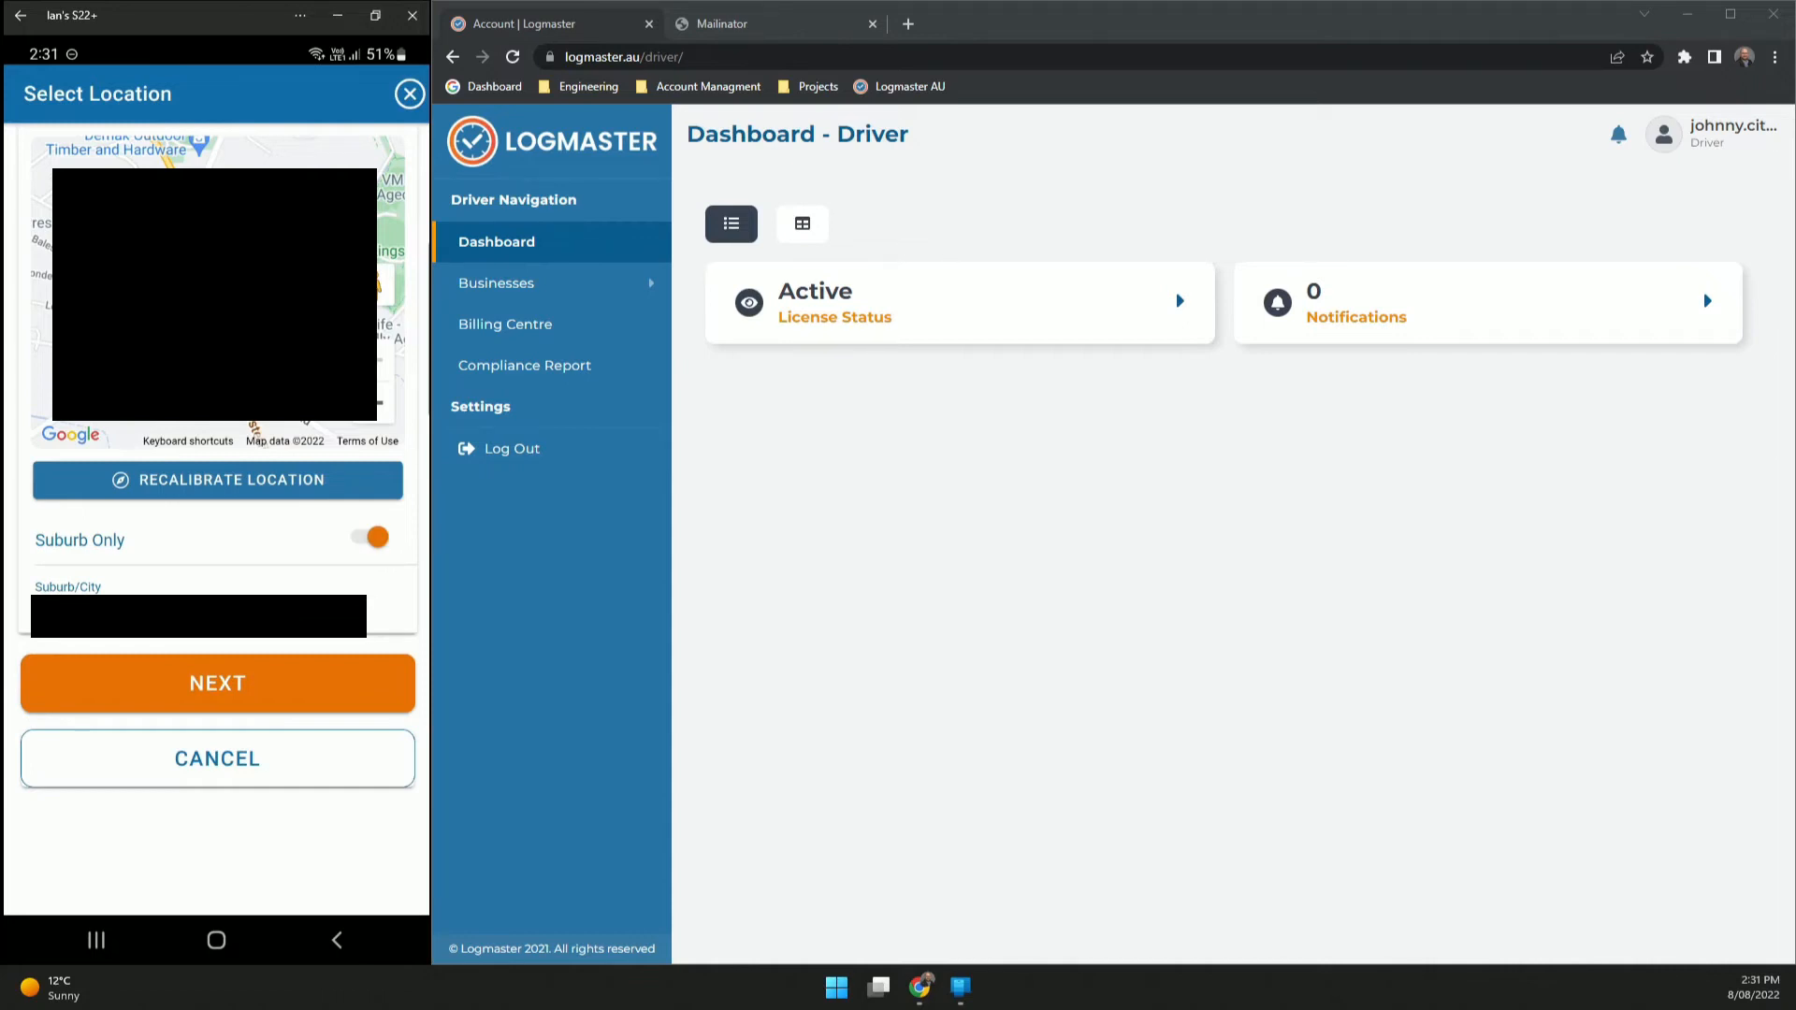
{"action": "left_click", "coordinate": [217, 683]}
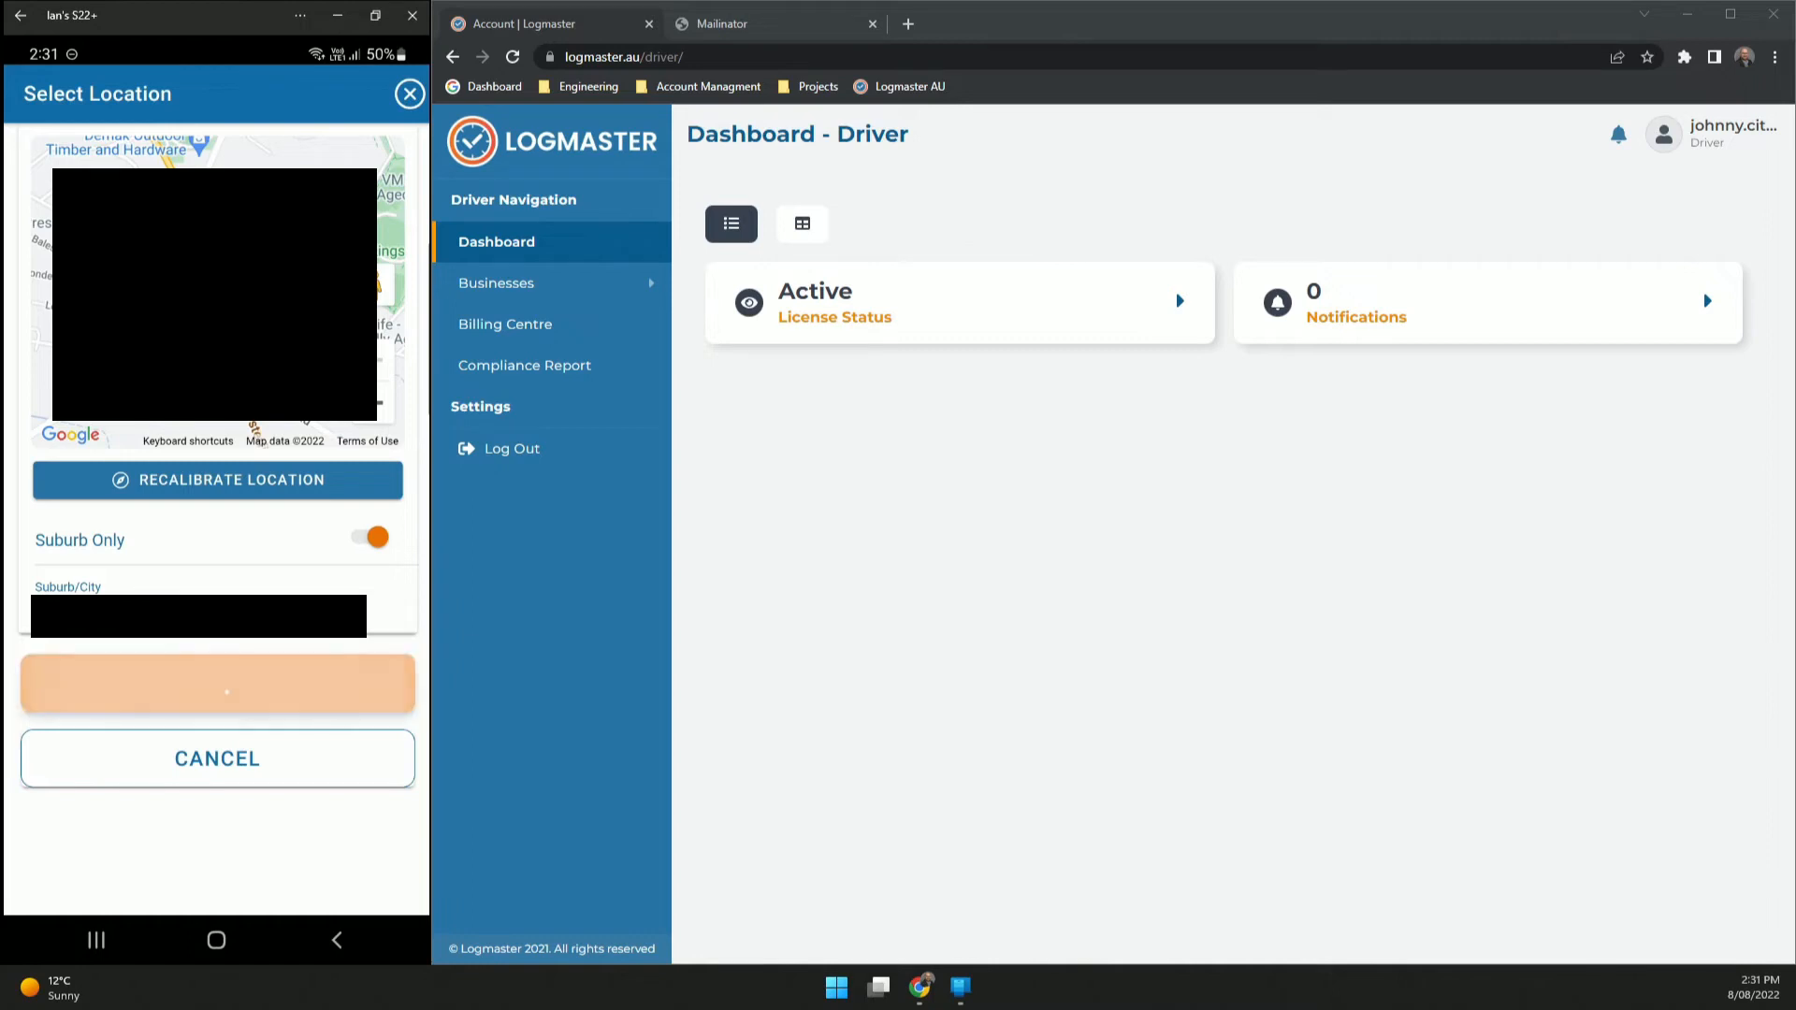
{"action": "left_click", "coordinate": [217, 161]}
{"action": "type", "text": "125"}
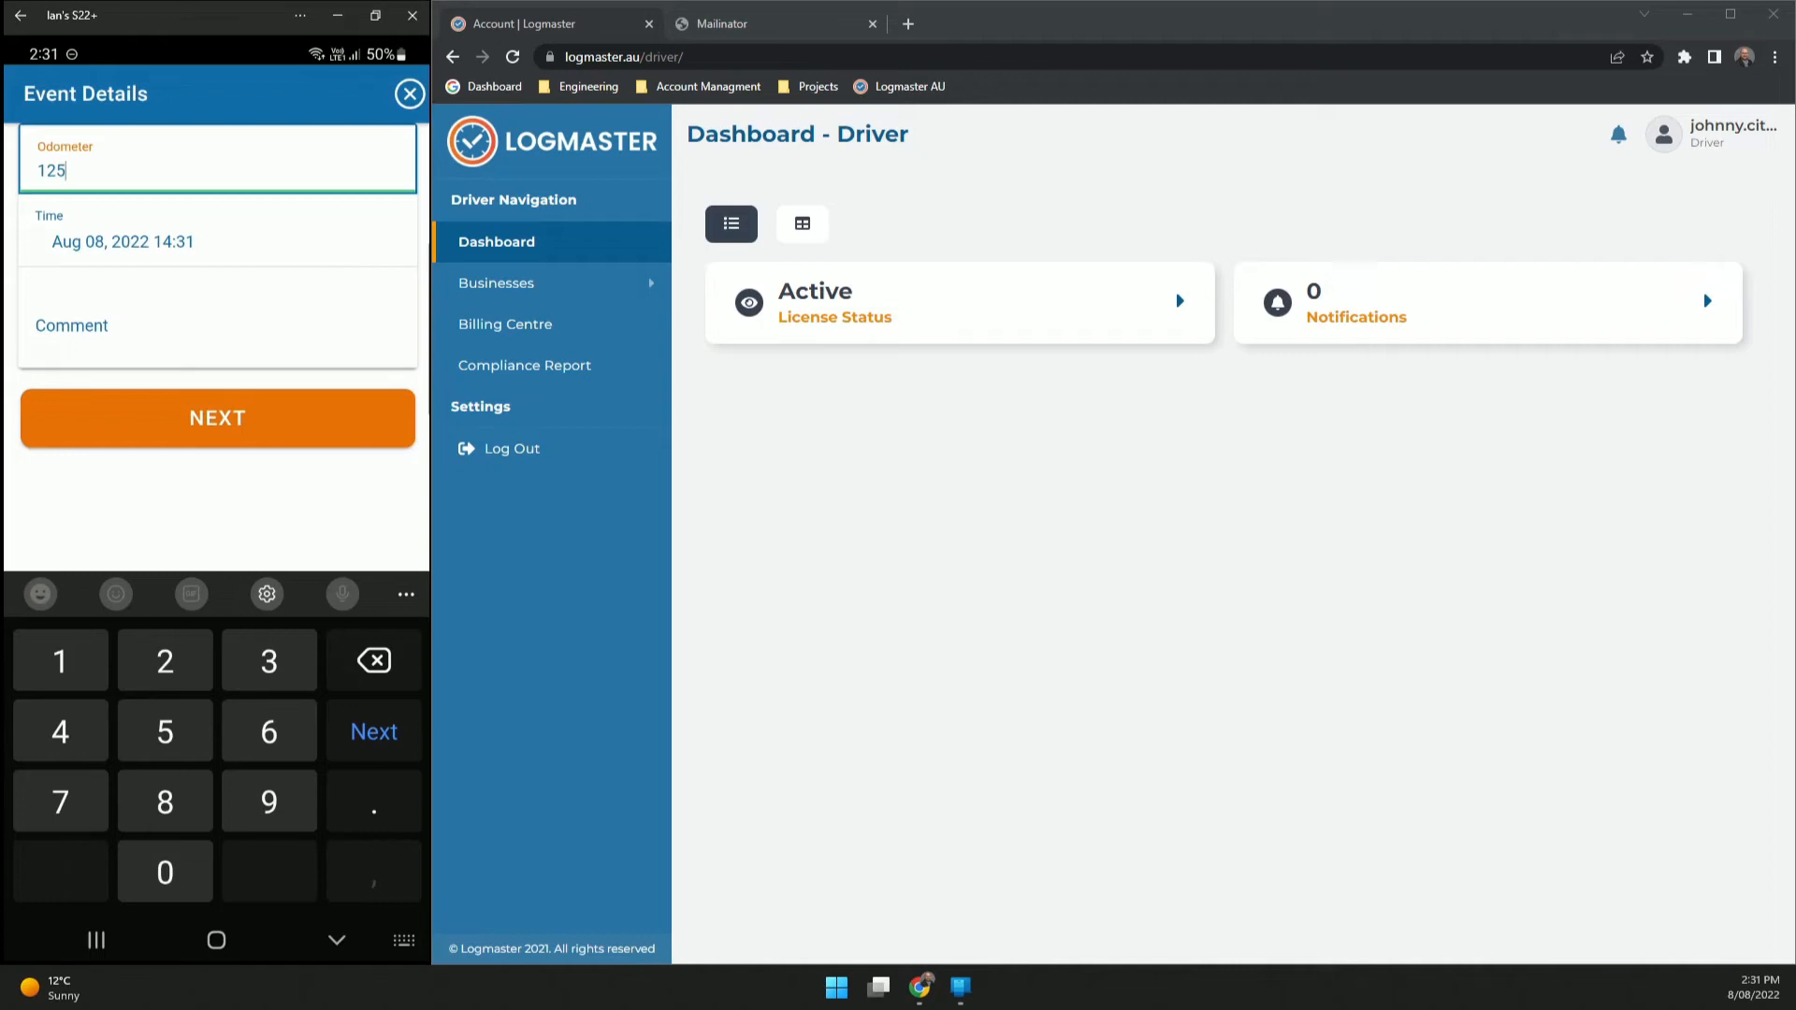
- Set the work event's start time to 09:00
{"action": "left_click", "coordinate": [226, 233]}
{"action": "left_click_drag", "start_coordinate": [303, 751], "coordinate": [304, 888]}
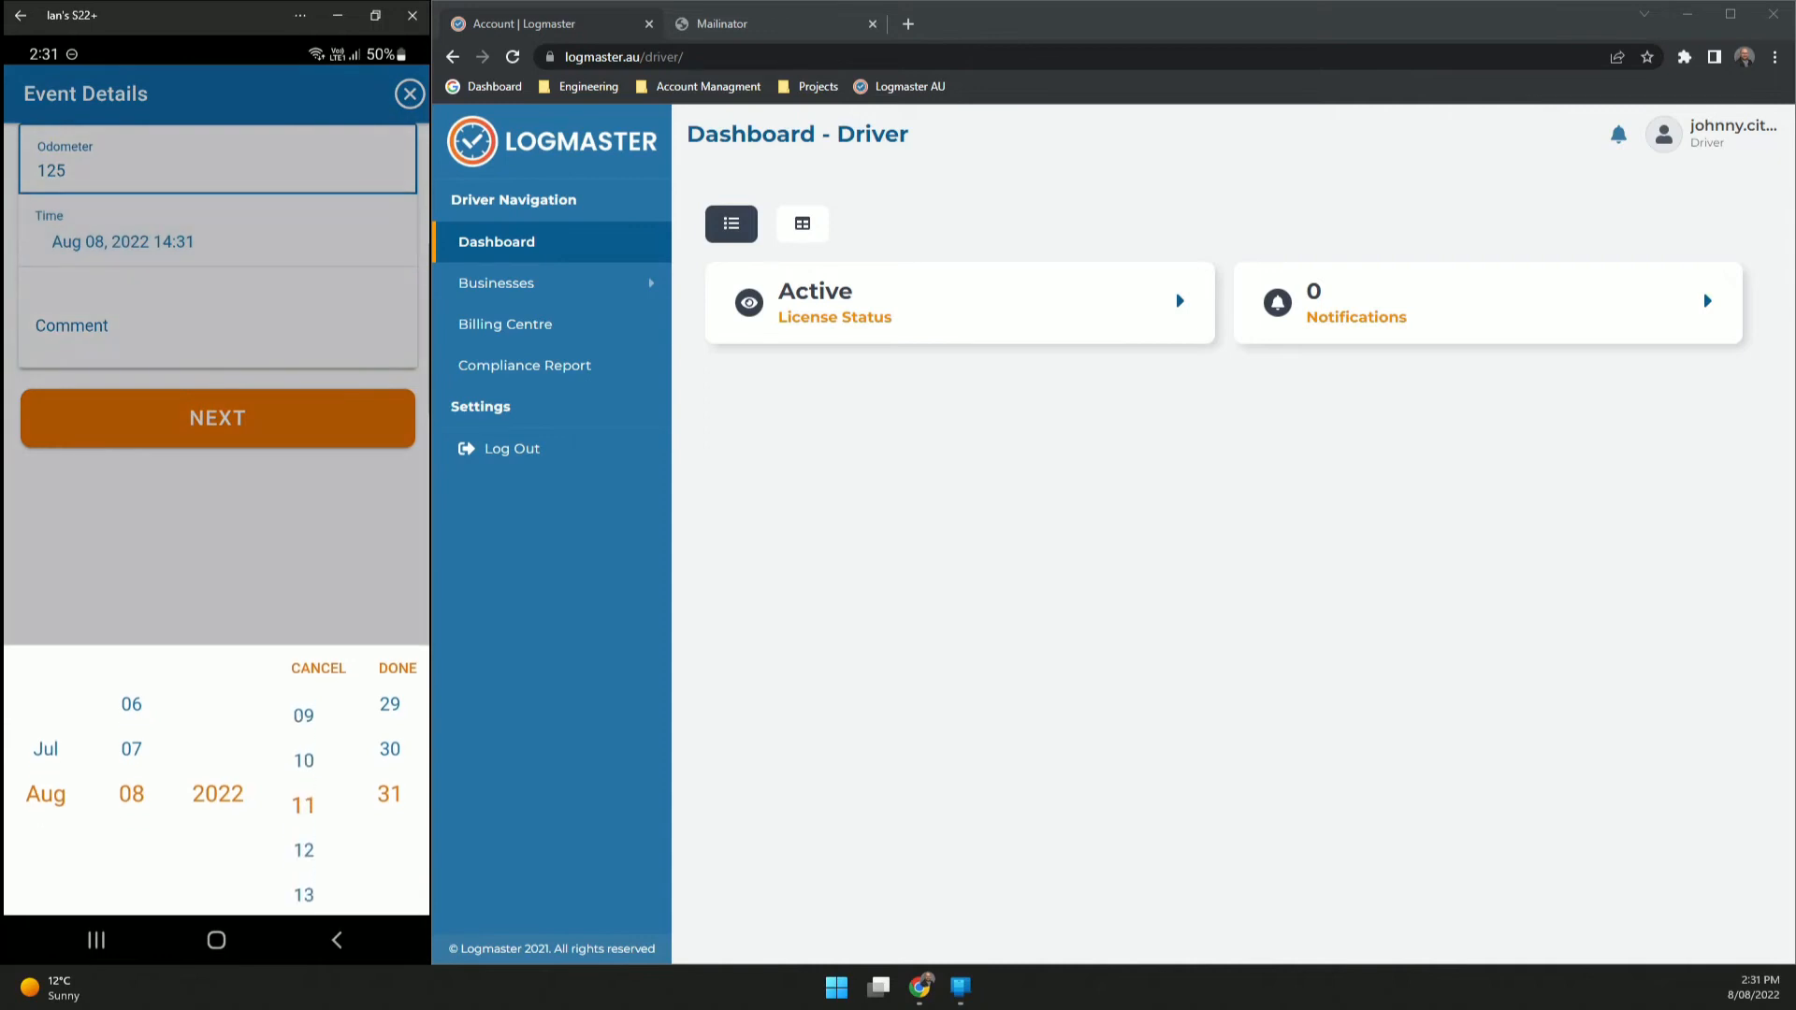
{"action": "left_click_drag", "start_coordinate": [303, 750], "coordinate": [303, 789]}
{"action": "left_click_drag", "start_coordinate": [390, 750], "coordinate": [390, 861]}
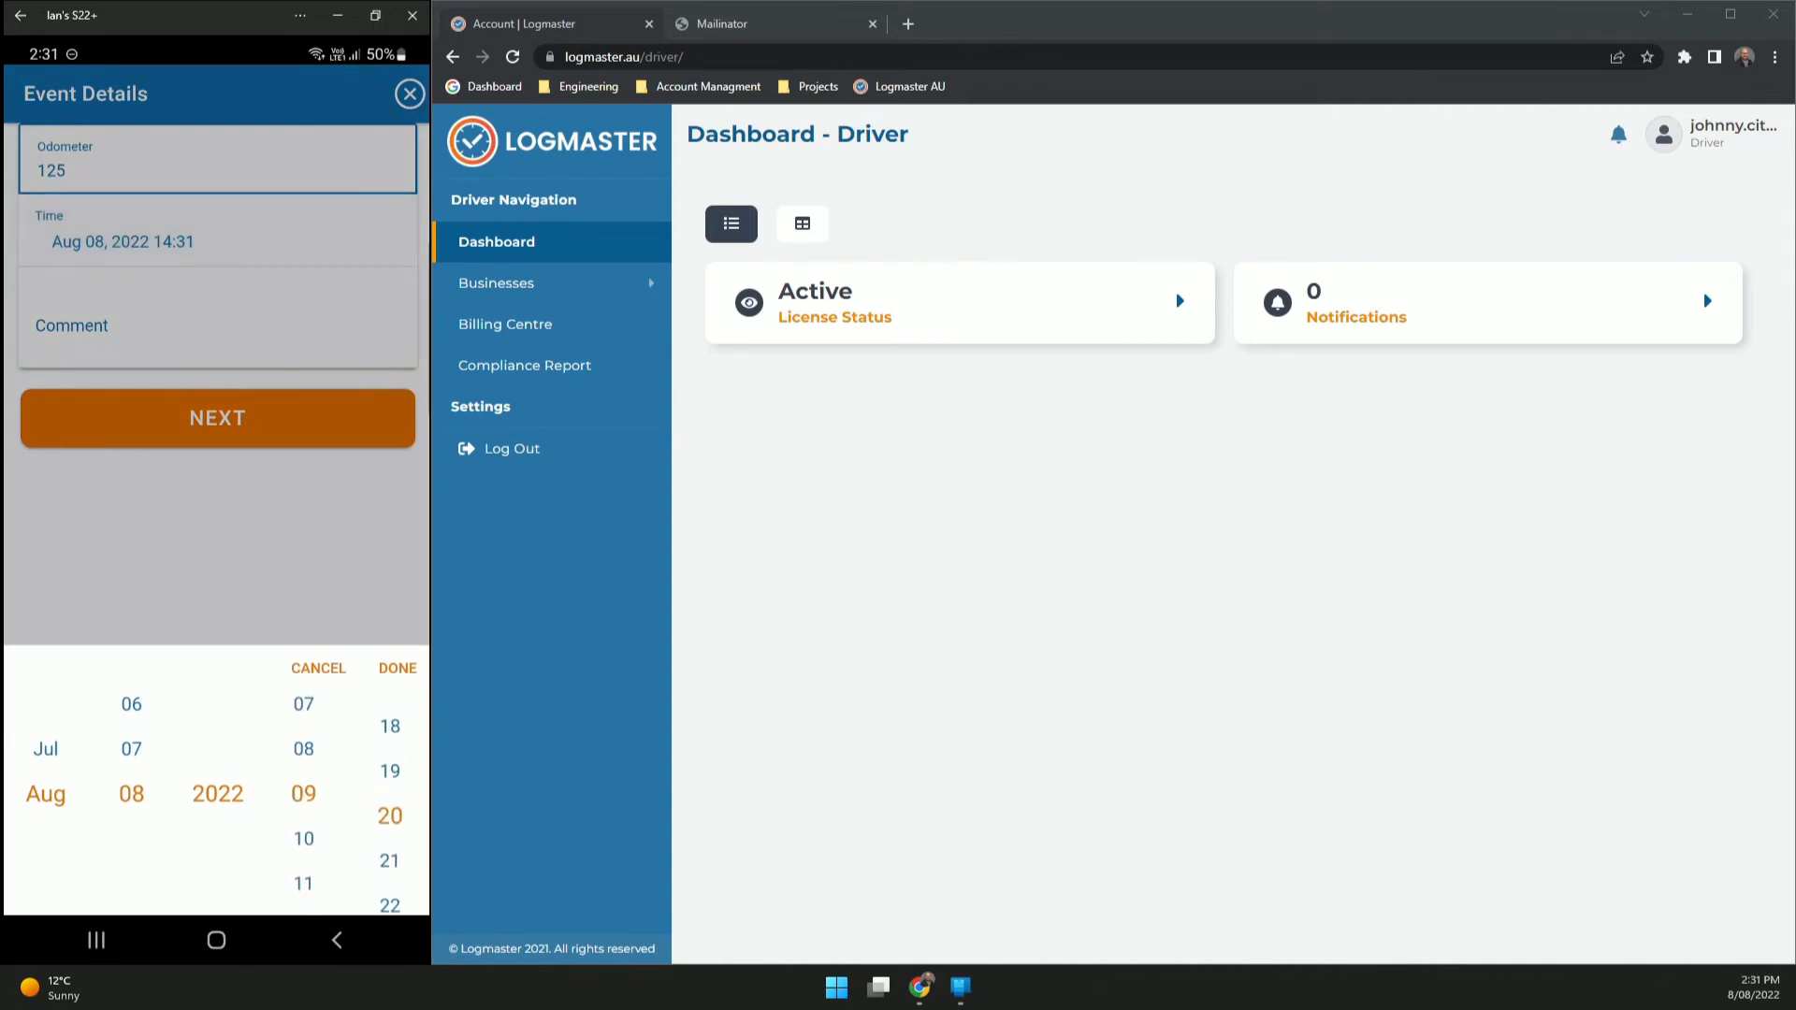
{"action": "left_click", "coordinate": [397, 668]}
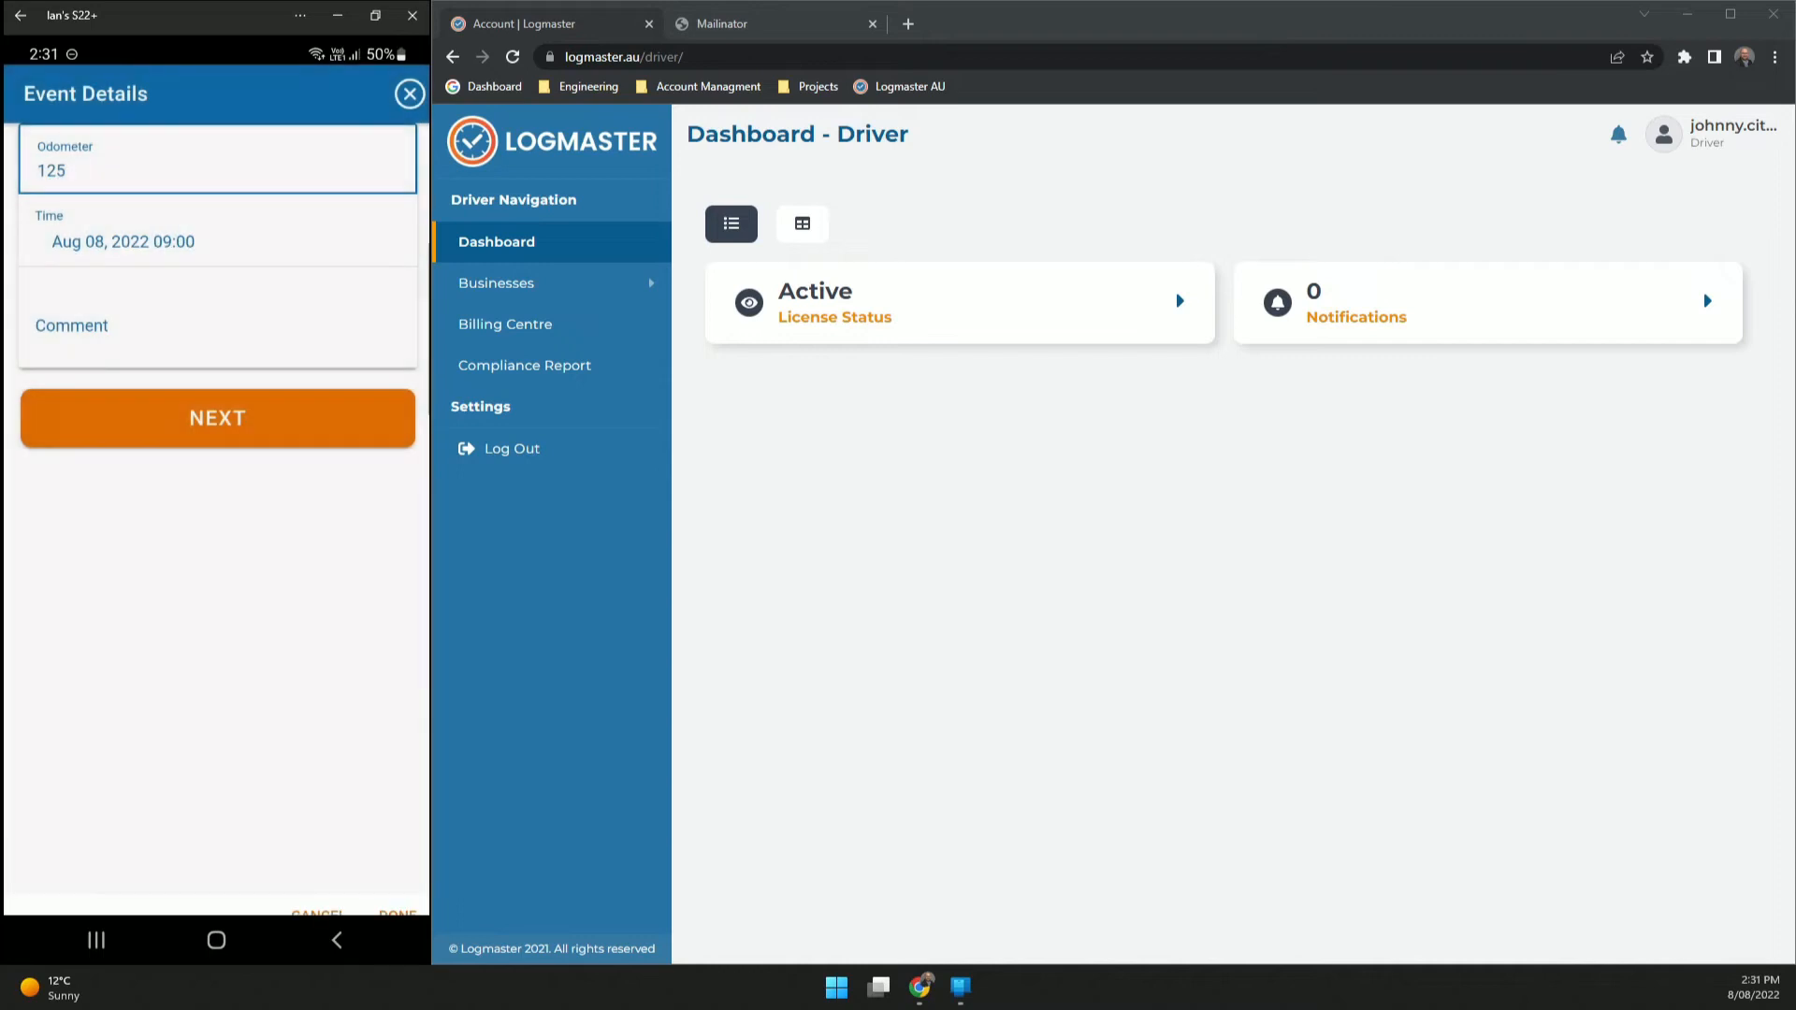
- Add the comment 'forgot to start work' and submit the work event
{"action": "left_click", "coordinate": [217, 326]}
{"action": "type", "text": "fo"}
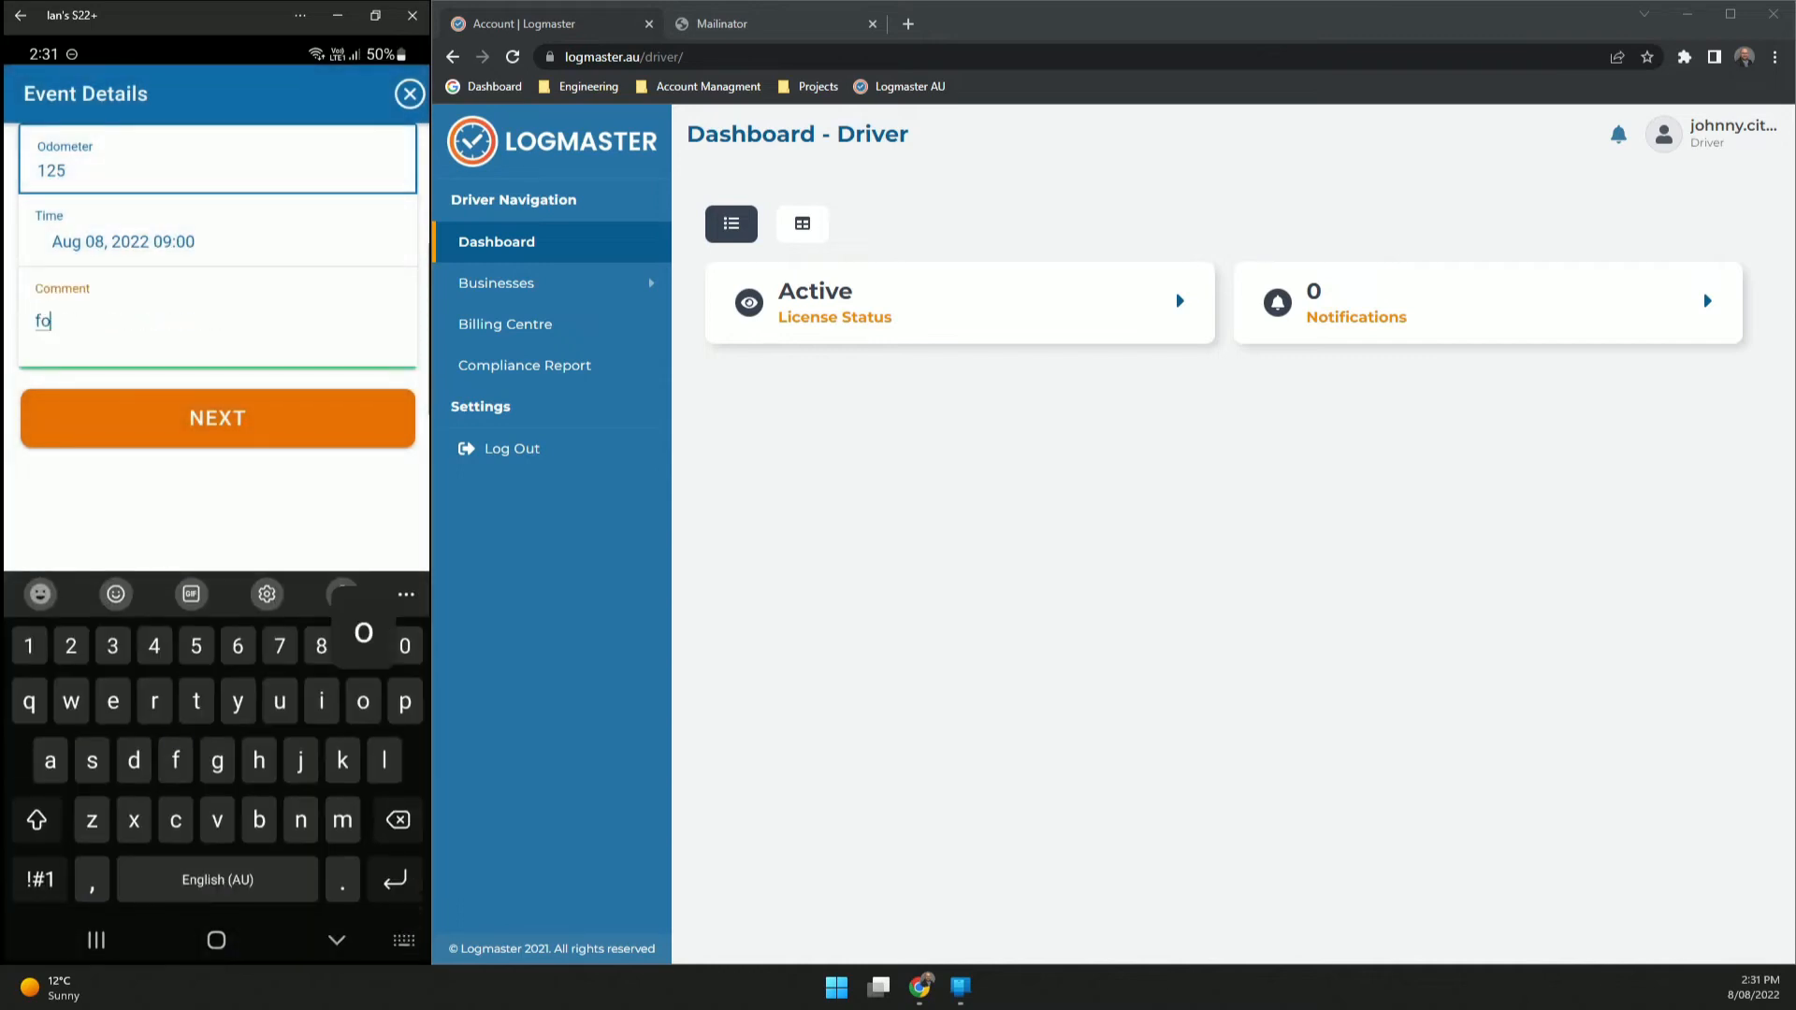
{"action": "type", "text": "rgot br"}
{"action": "key", "text": "BackSpace"}
{"action": "key", "text": "BackSpace"}
{"action": "type", "text": "to start work"}
{"action": "left_click", "coordinate": [217, 418]}
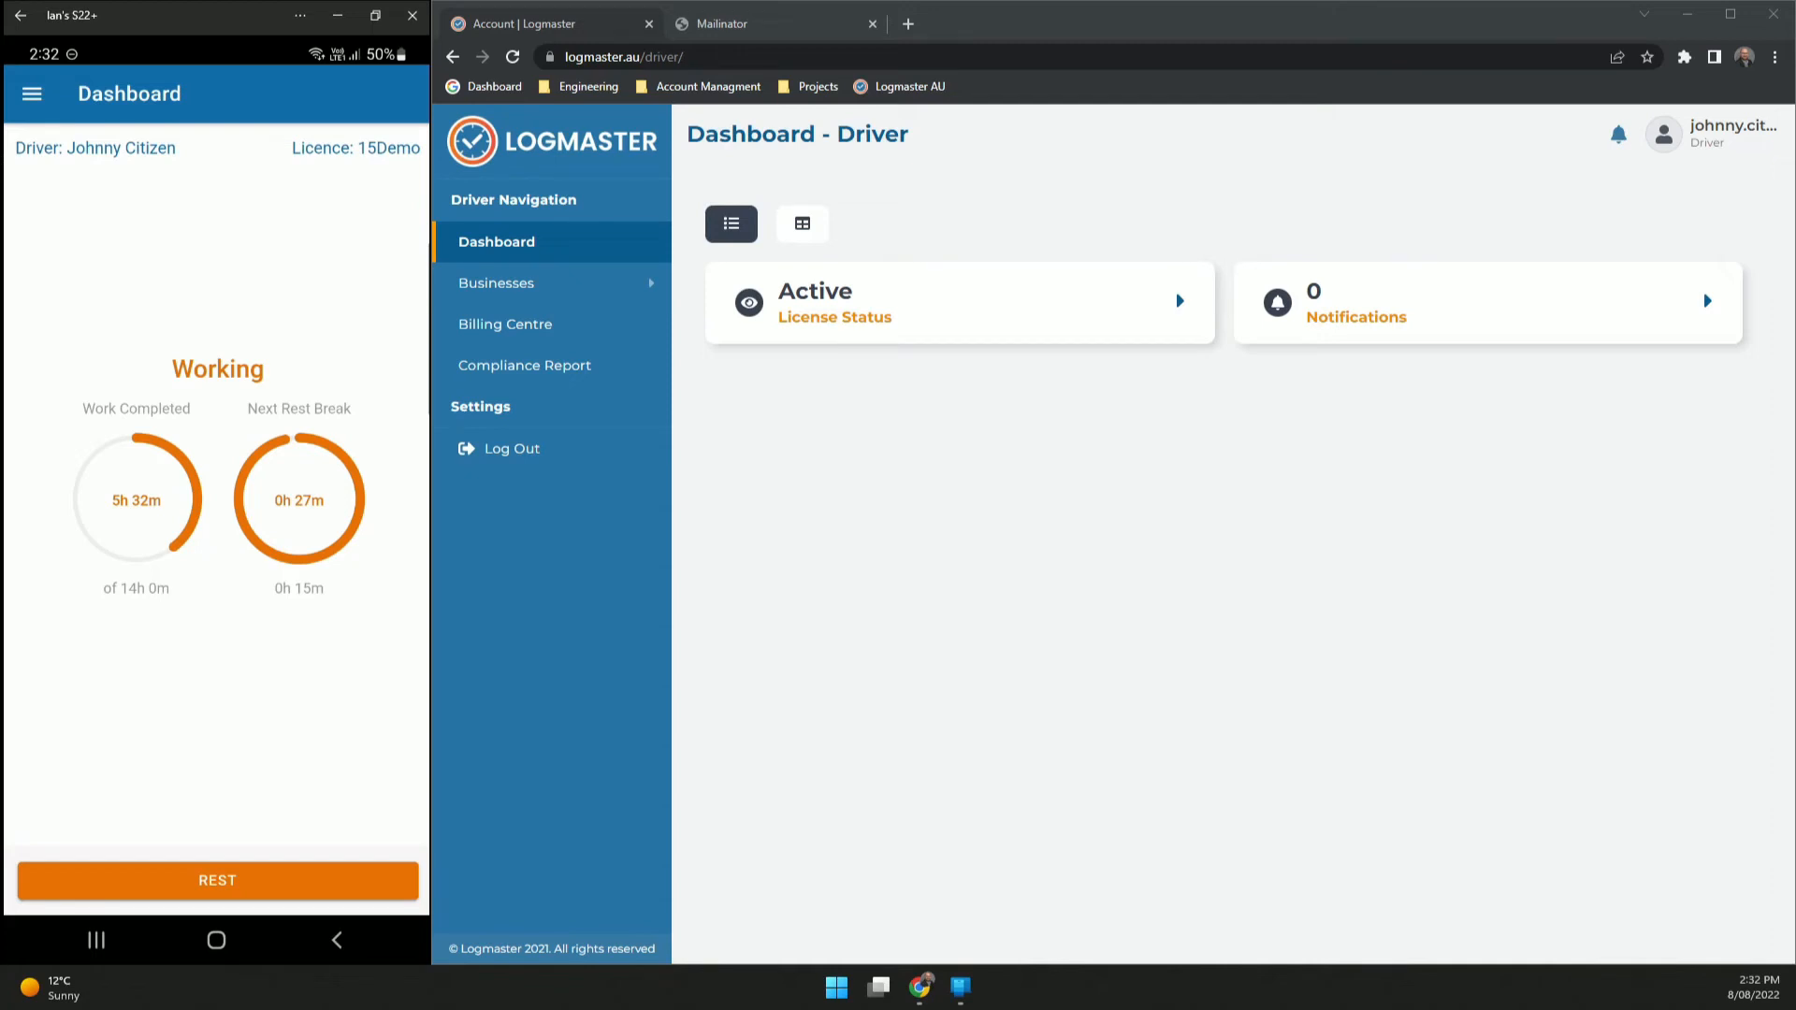
- Start a rest event at the current location with odometer 225
{"action": "left_click", "coordinate": [217, 881]}
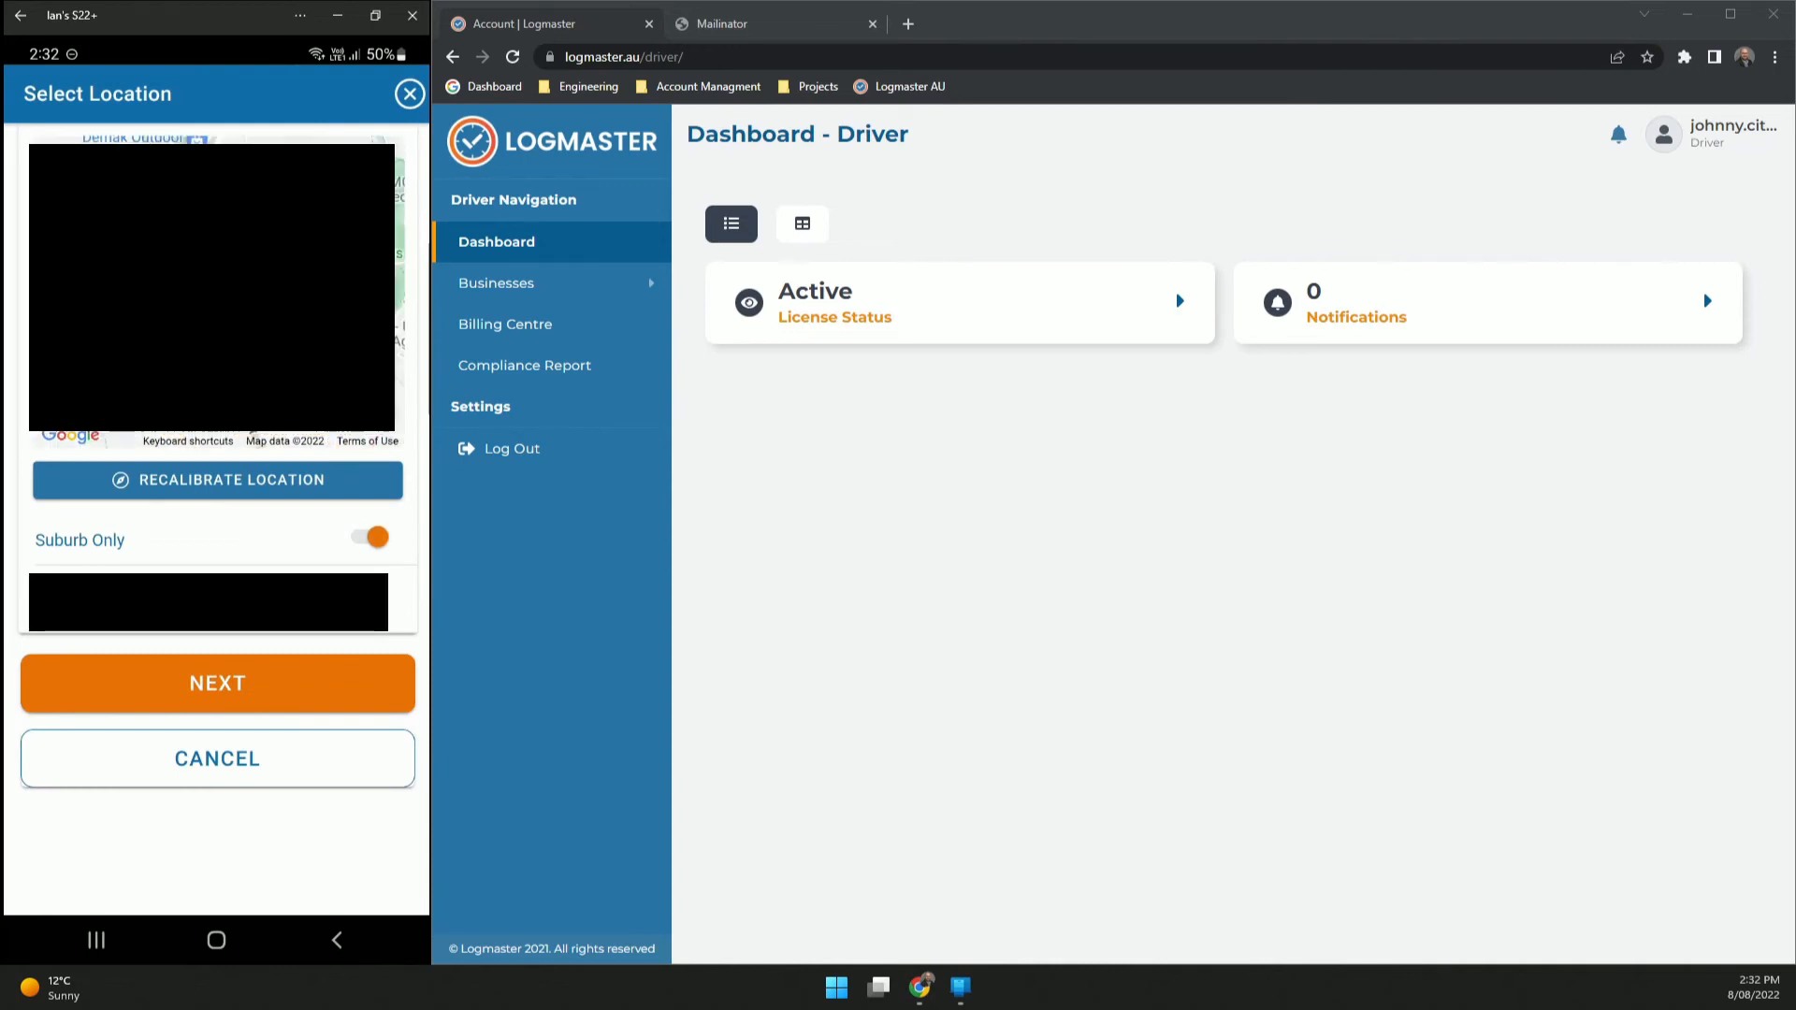
{"action": "left_click", "coordinate": [217, 683]}
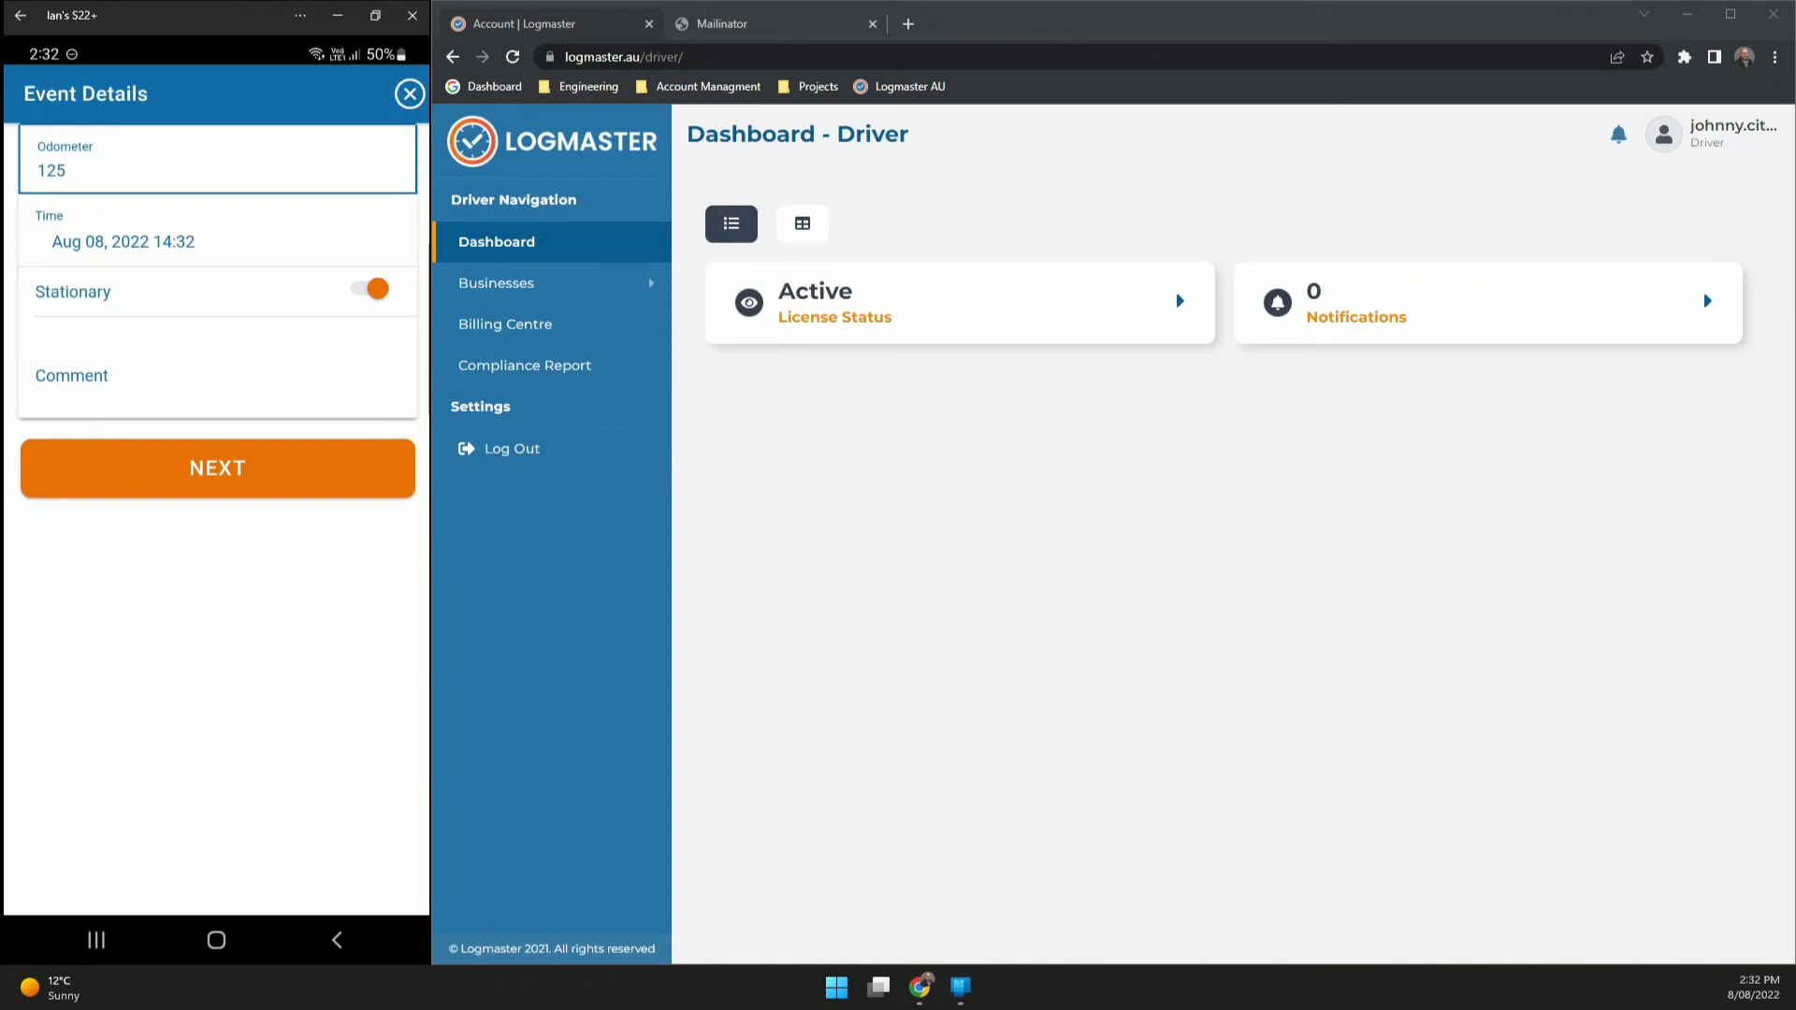
{"action": "left_click", "coordinate": [68, 171]}
{"action": "key", "text": "BackSpace"}
{"action": "key", "text": "BackSpace"}
{"action": "key", "text": "BackSpace"}
{"action": "type", "text": "225"}
- Set the rest start to 13:00, add the comment 'forgot rest', and submit
{"action": "left_click", "coordinate": [124, 241]}
{"action": "left_click_drag", "start_coordinate": [304, 794], "coordinate": [304, 835]}
{"action": "left_click_drag", "start_coordinate": [390, 793], "coordinate": [391, 880]}
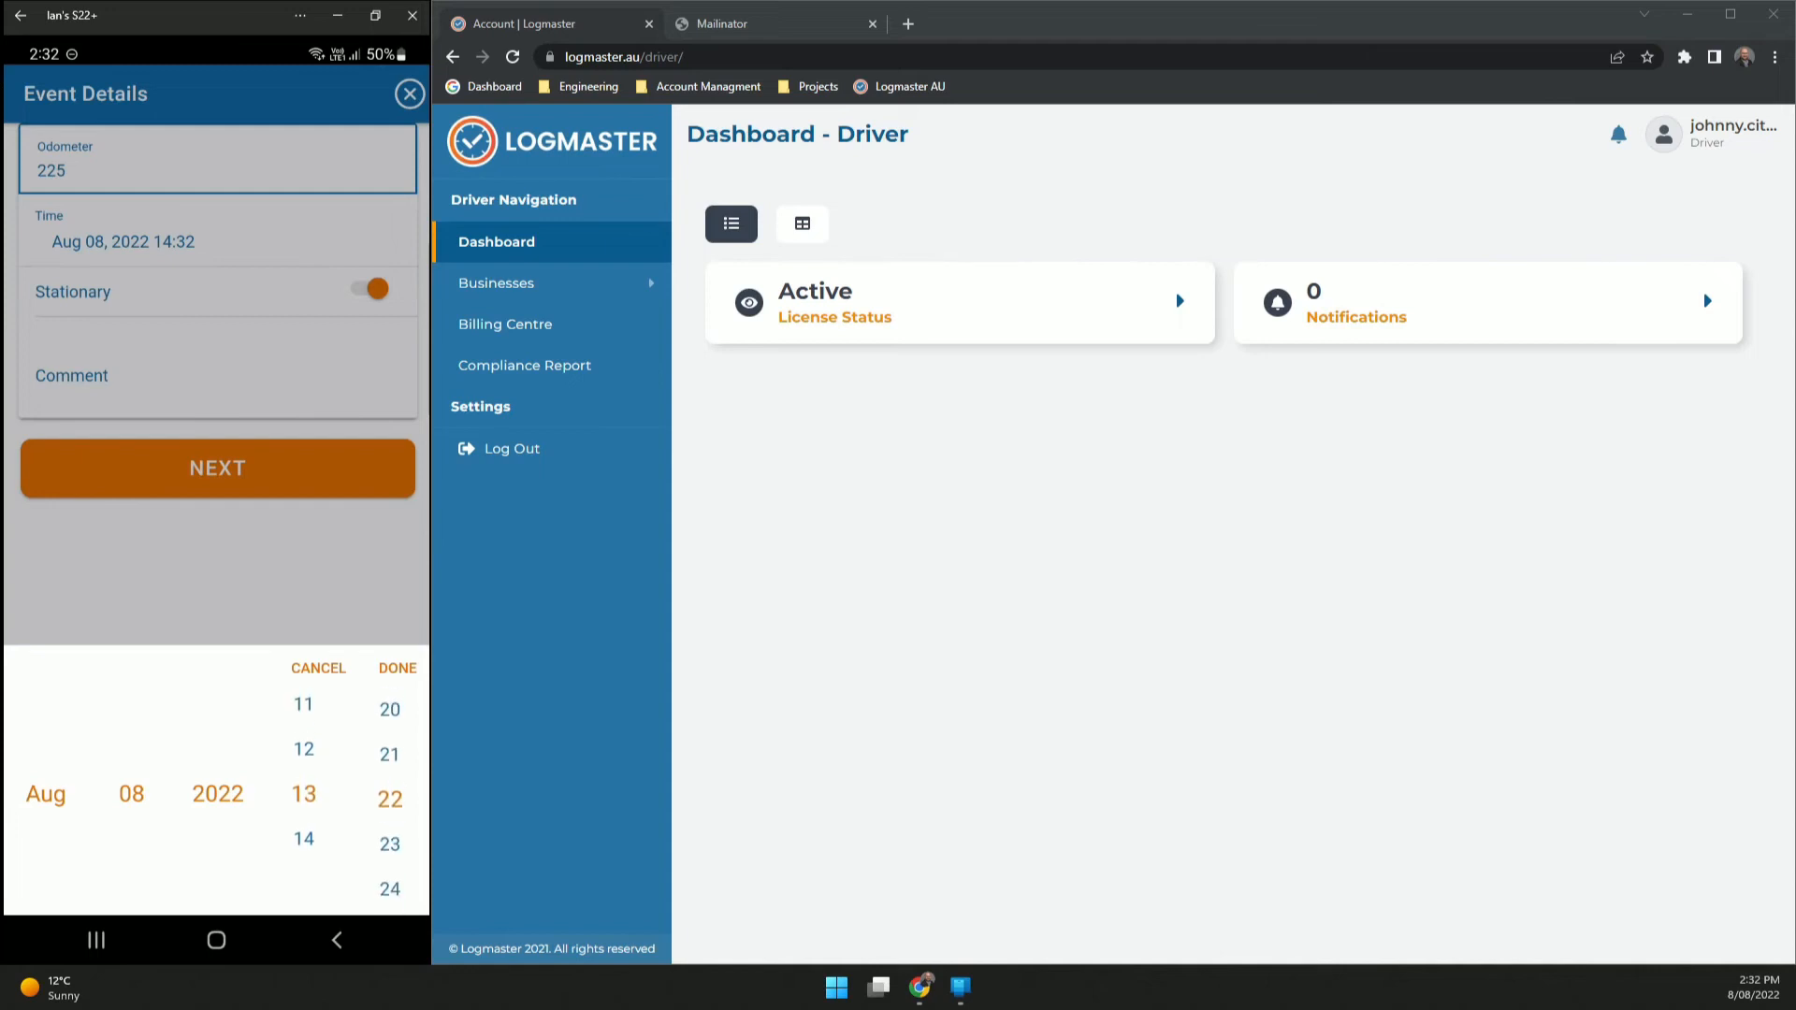
{"action": "left_click", "coordinate": [398, 668]}
{"action": "left_click", "coordinate": [217, 376]}
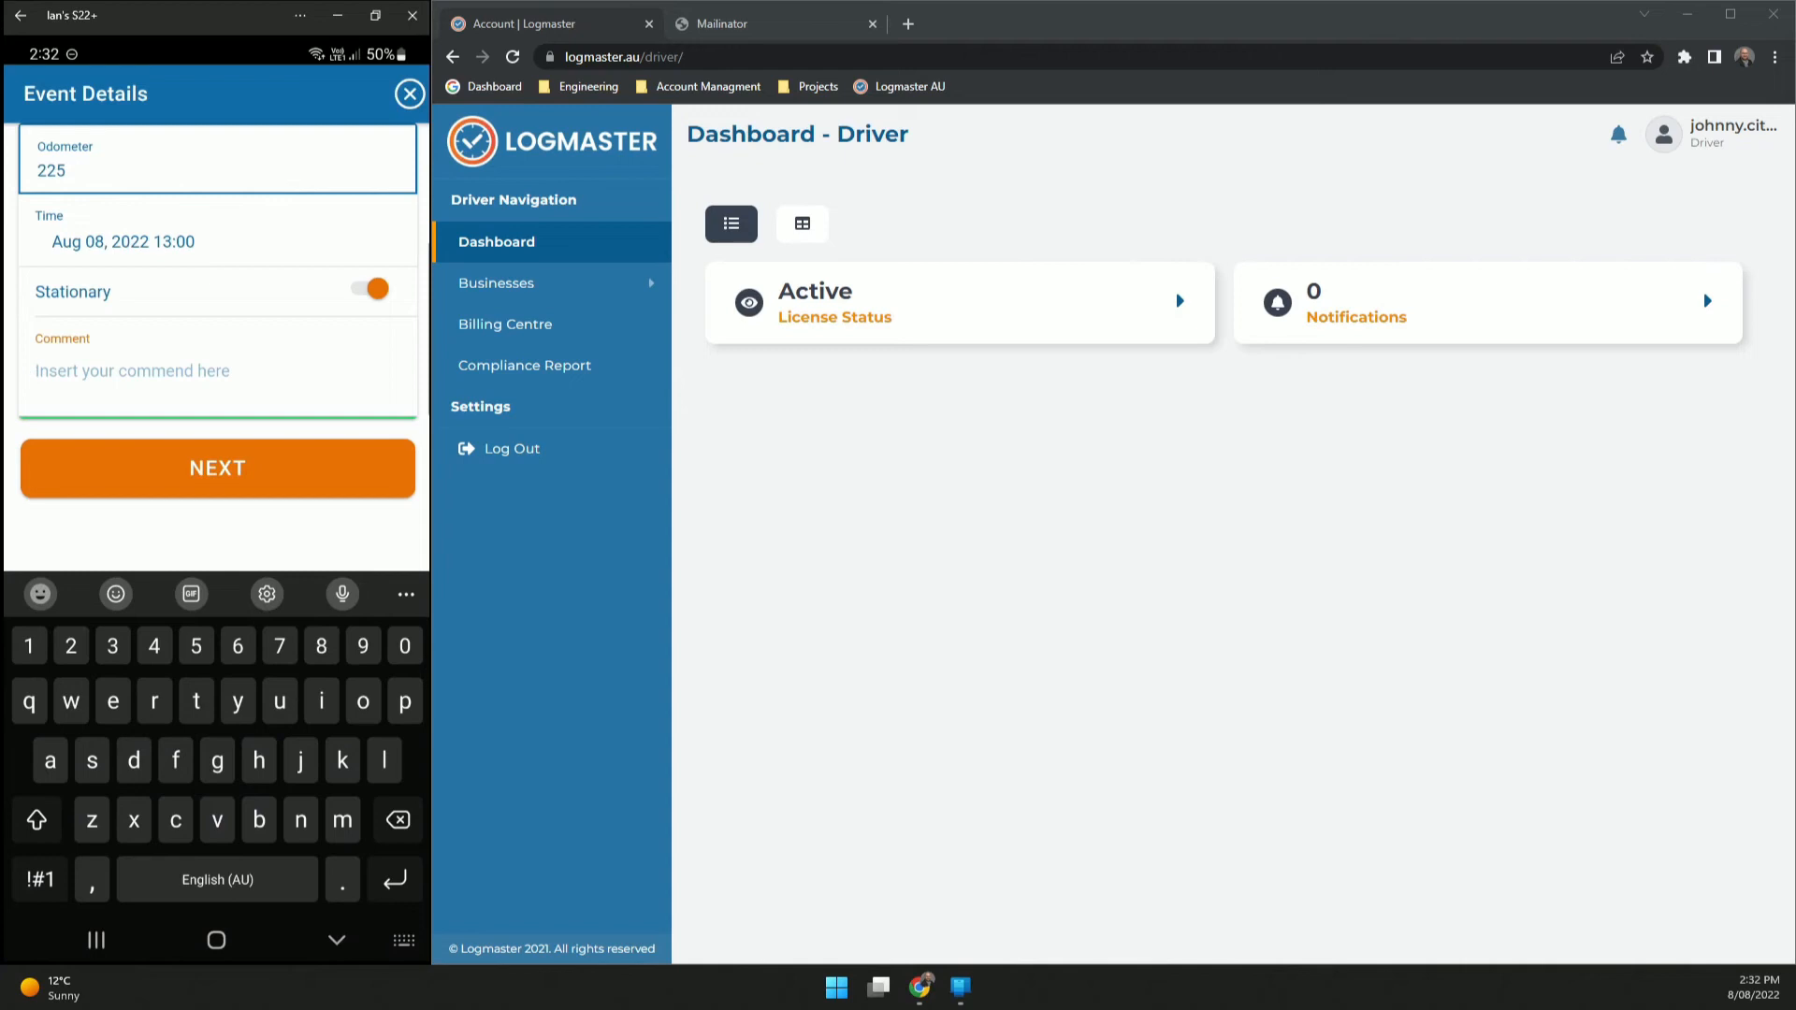
{"action": "type", "text": "for"}
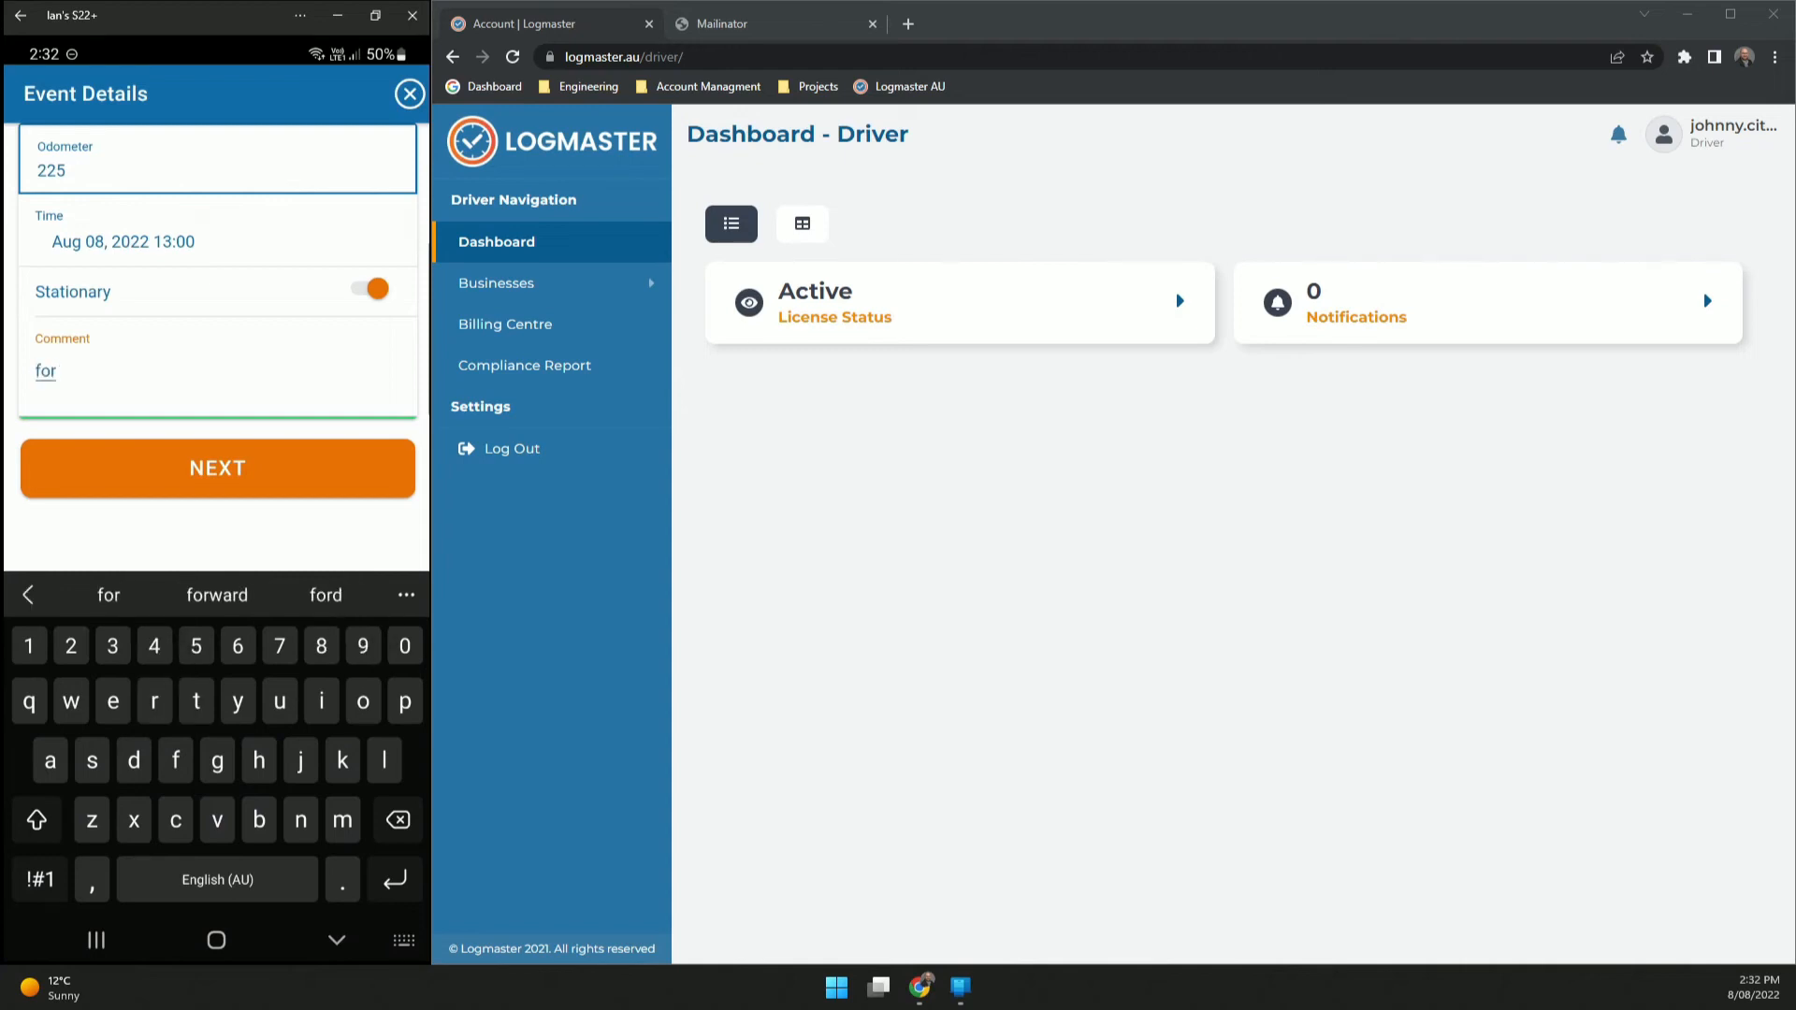
{"action": "type", "text": "got rest"}
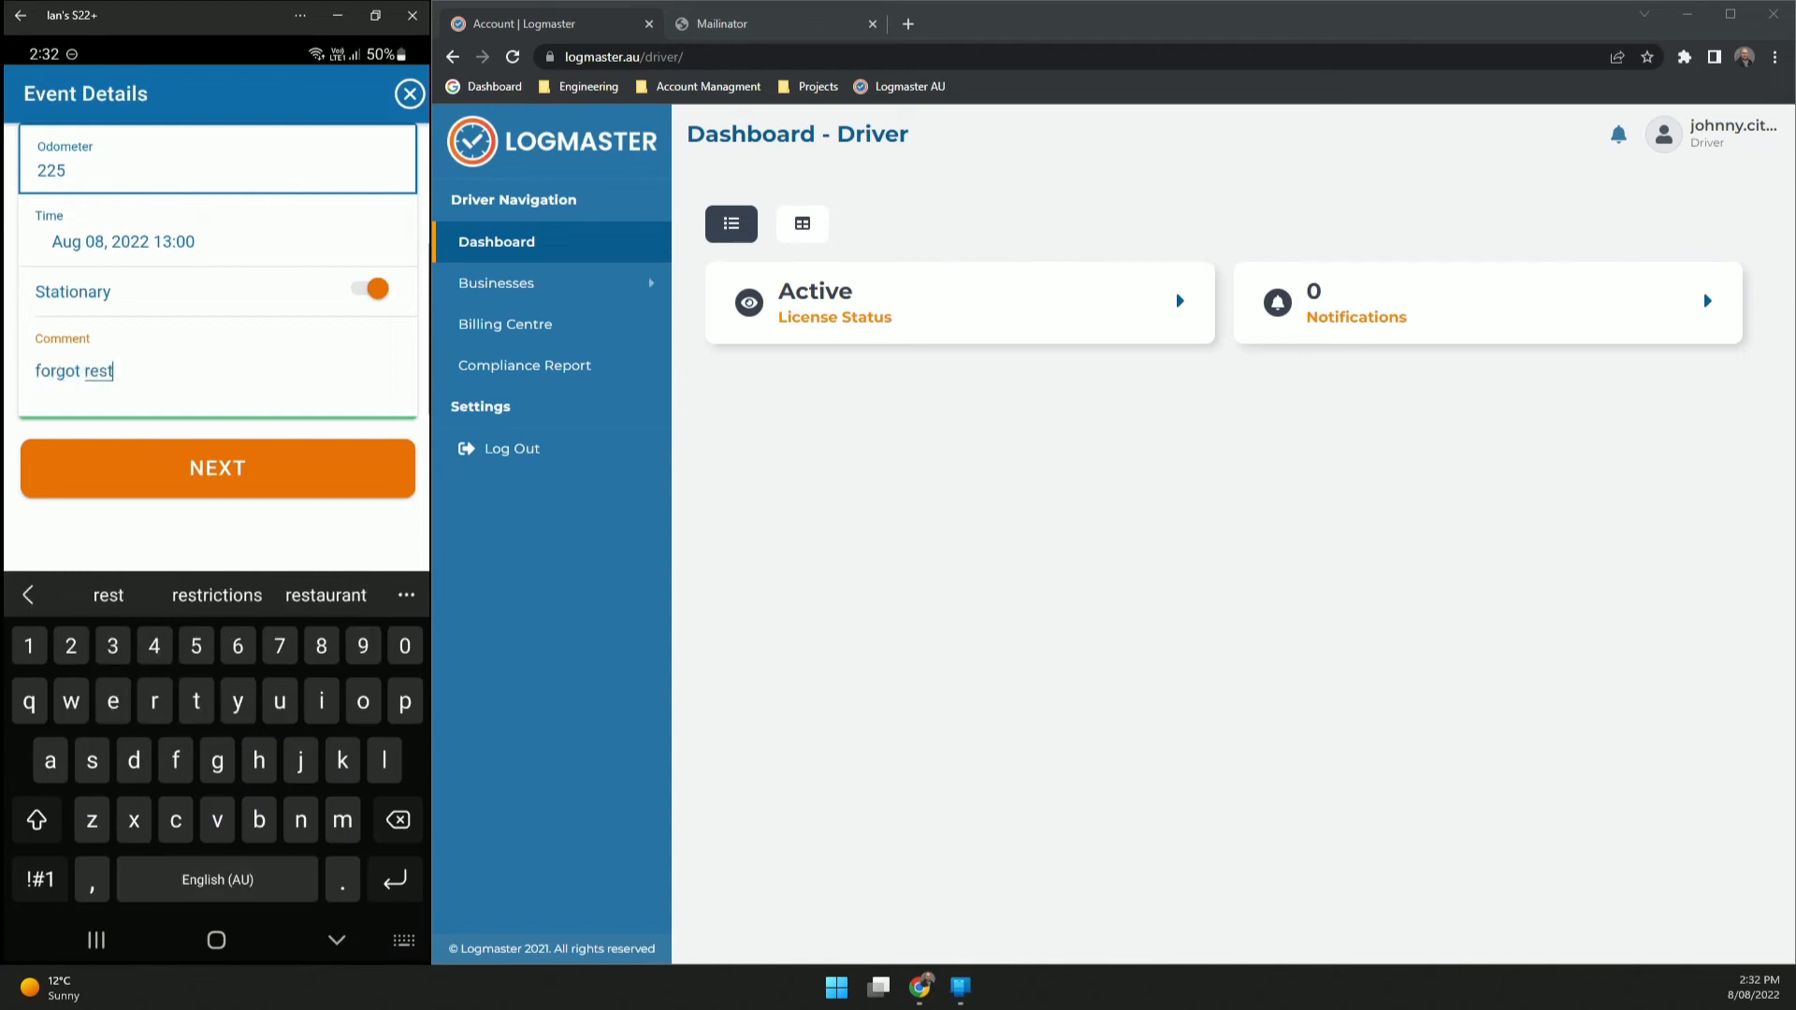
{"action": "left_click", "coordinate": [218, 468]}
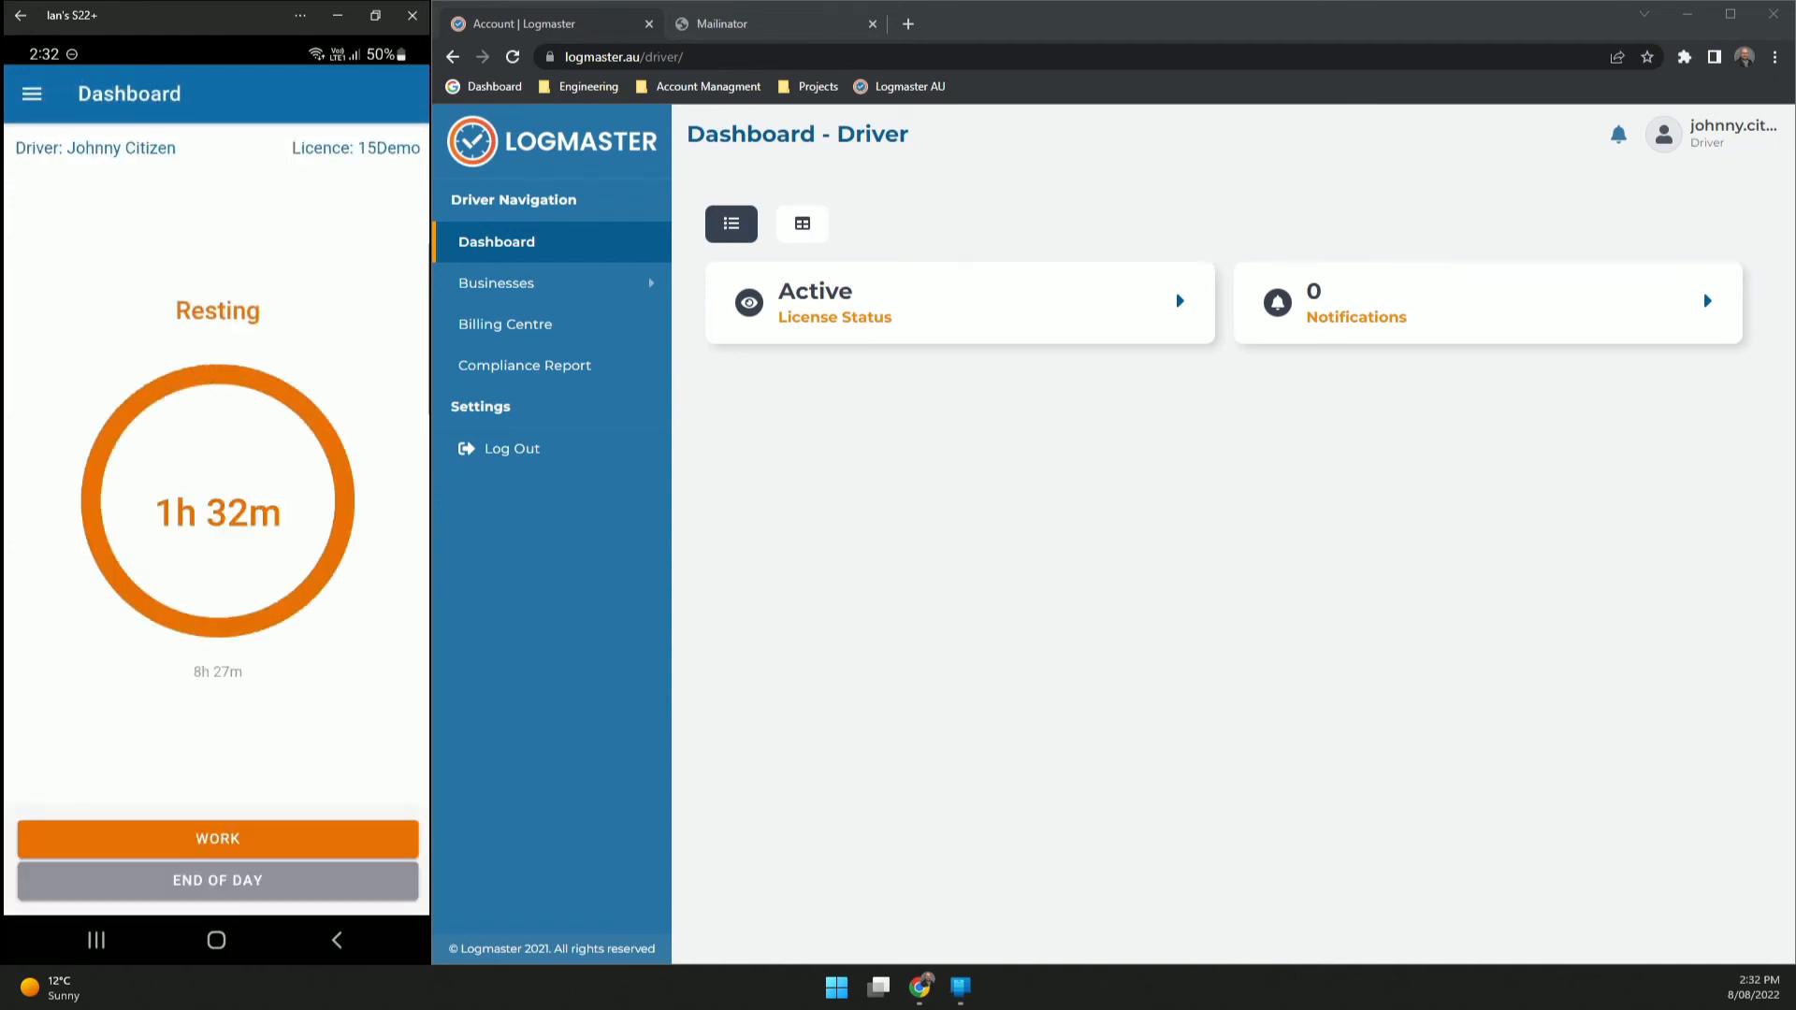
- Log a new work event in vehicle 1A1B1C at odometer 225, 14:32
{"action": "left_click", "coordinate": [218, 838]}
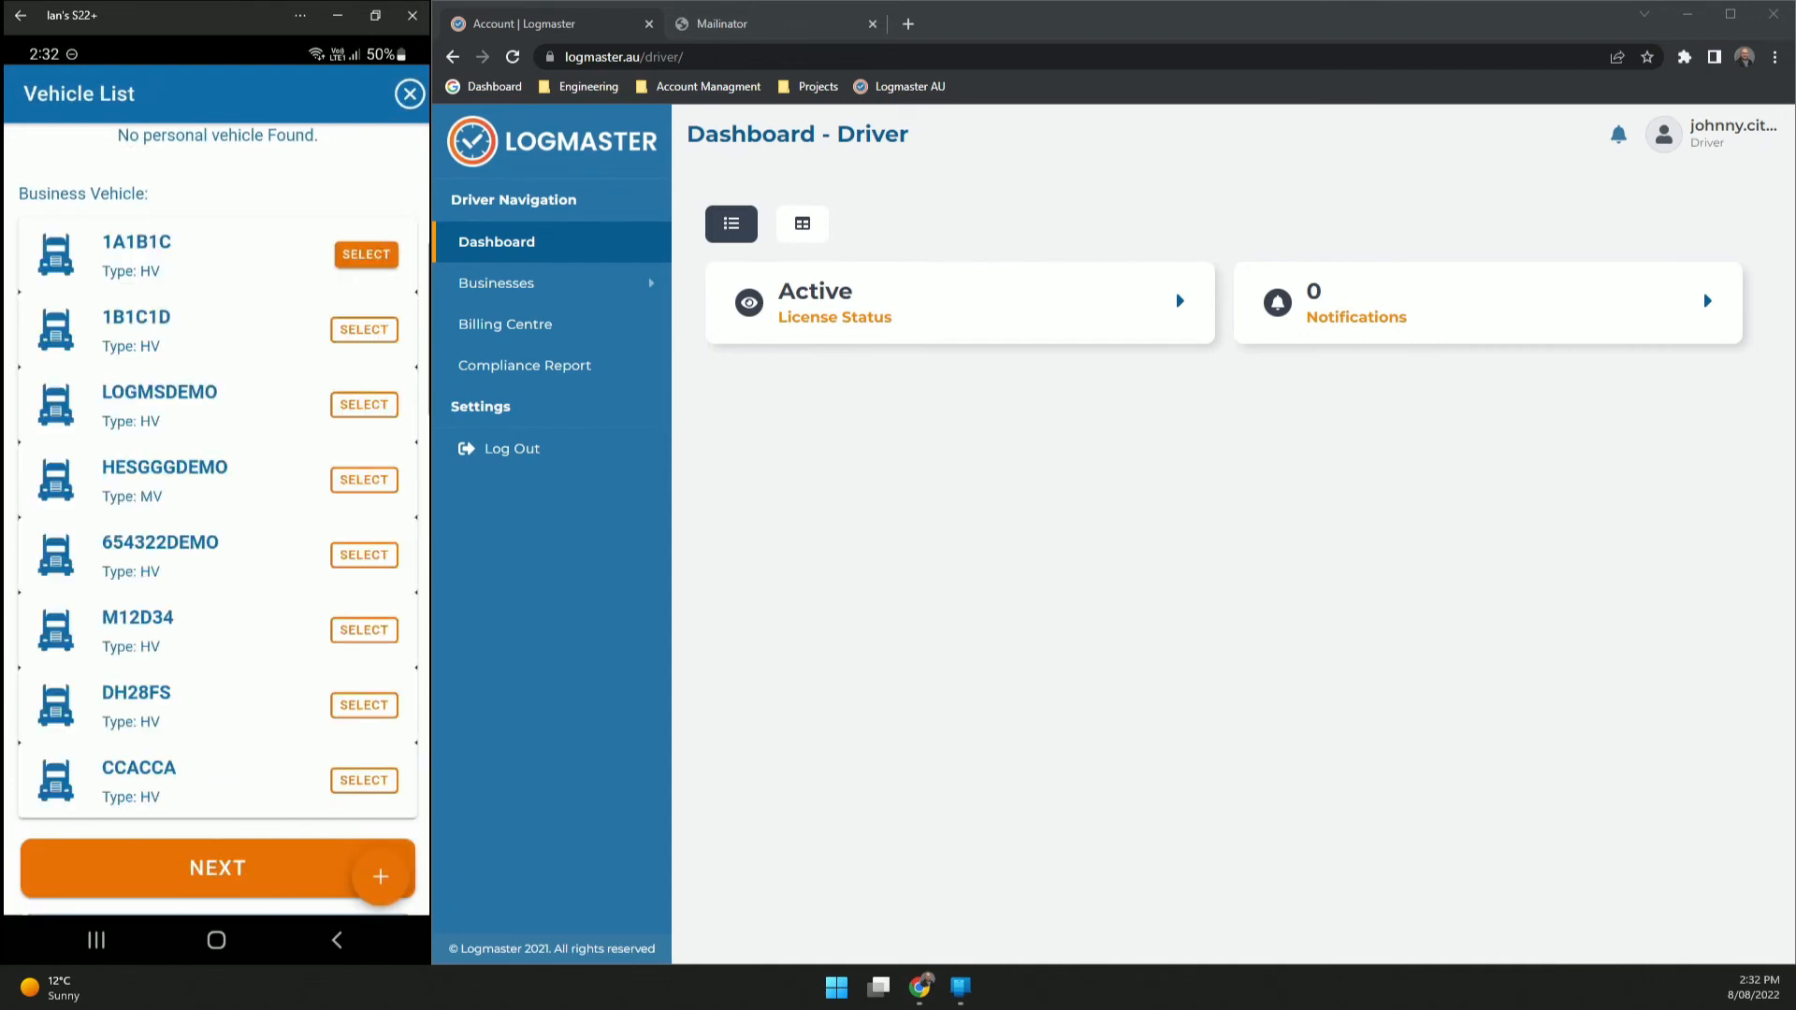
{"action": "left_click", "coordinate": [217, 868]}
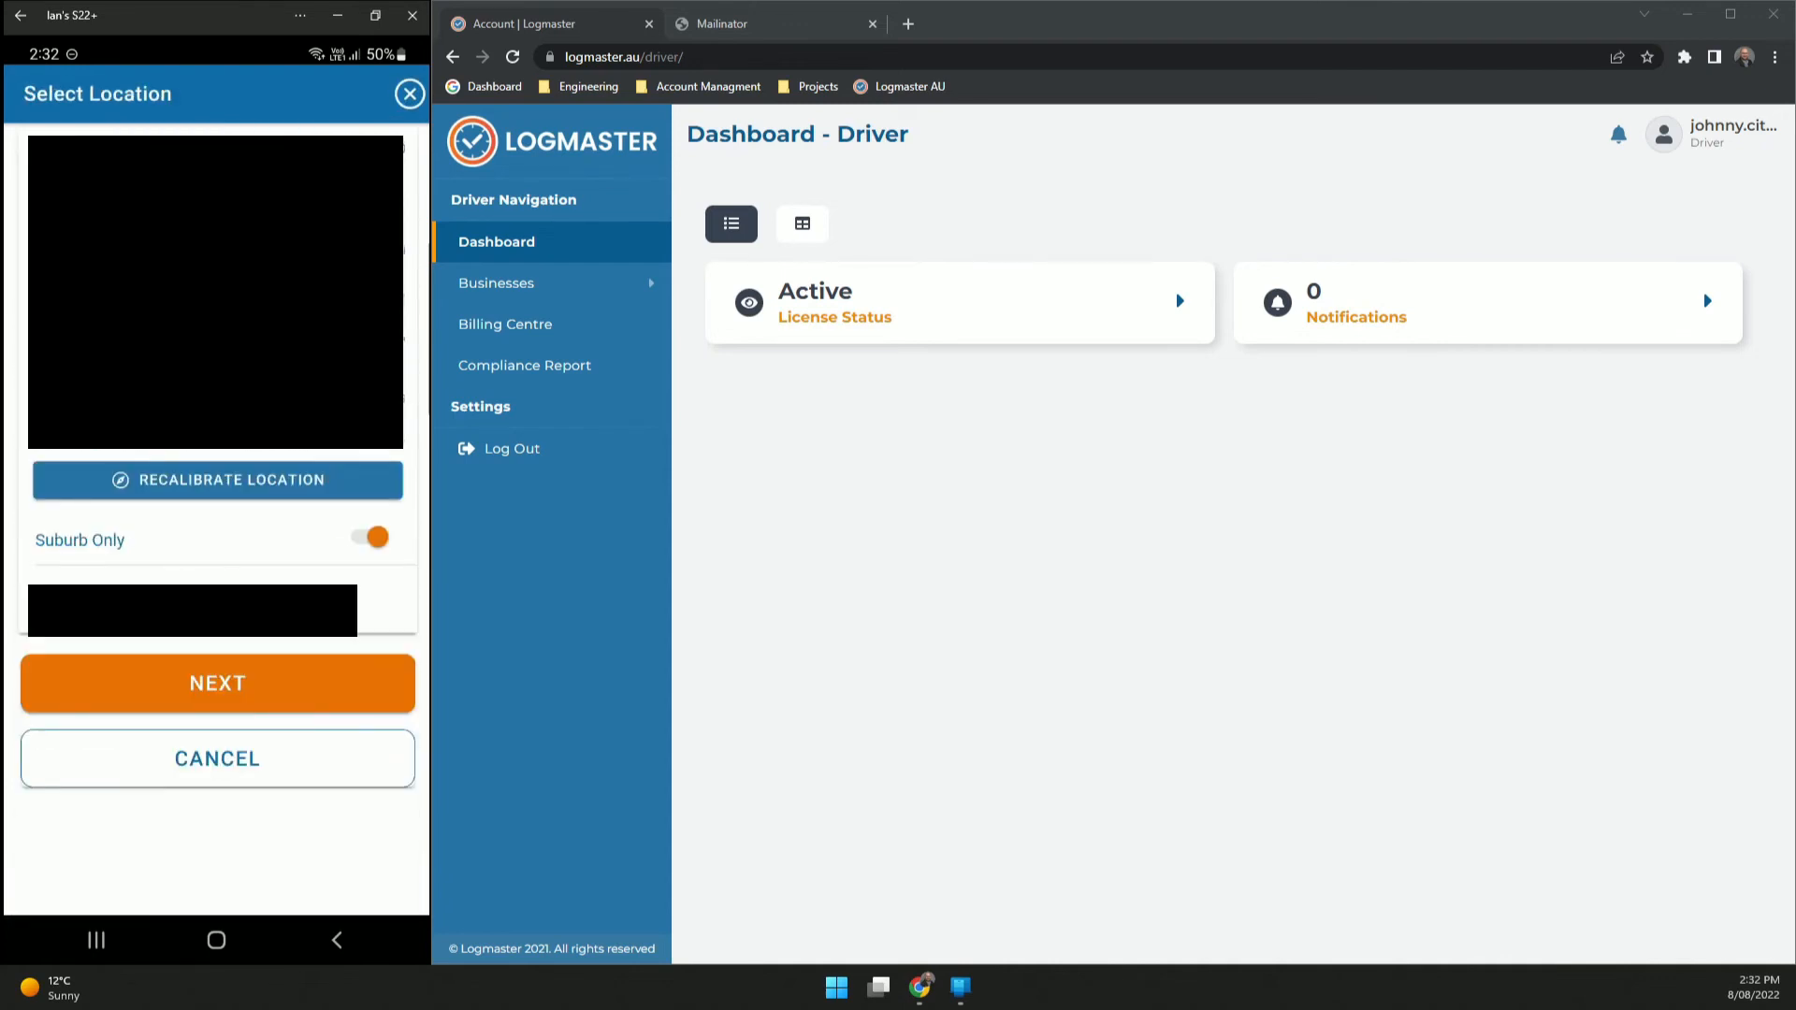
{"action": "left_click", "coordinate": [217, 683]}
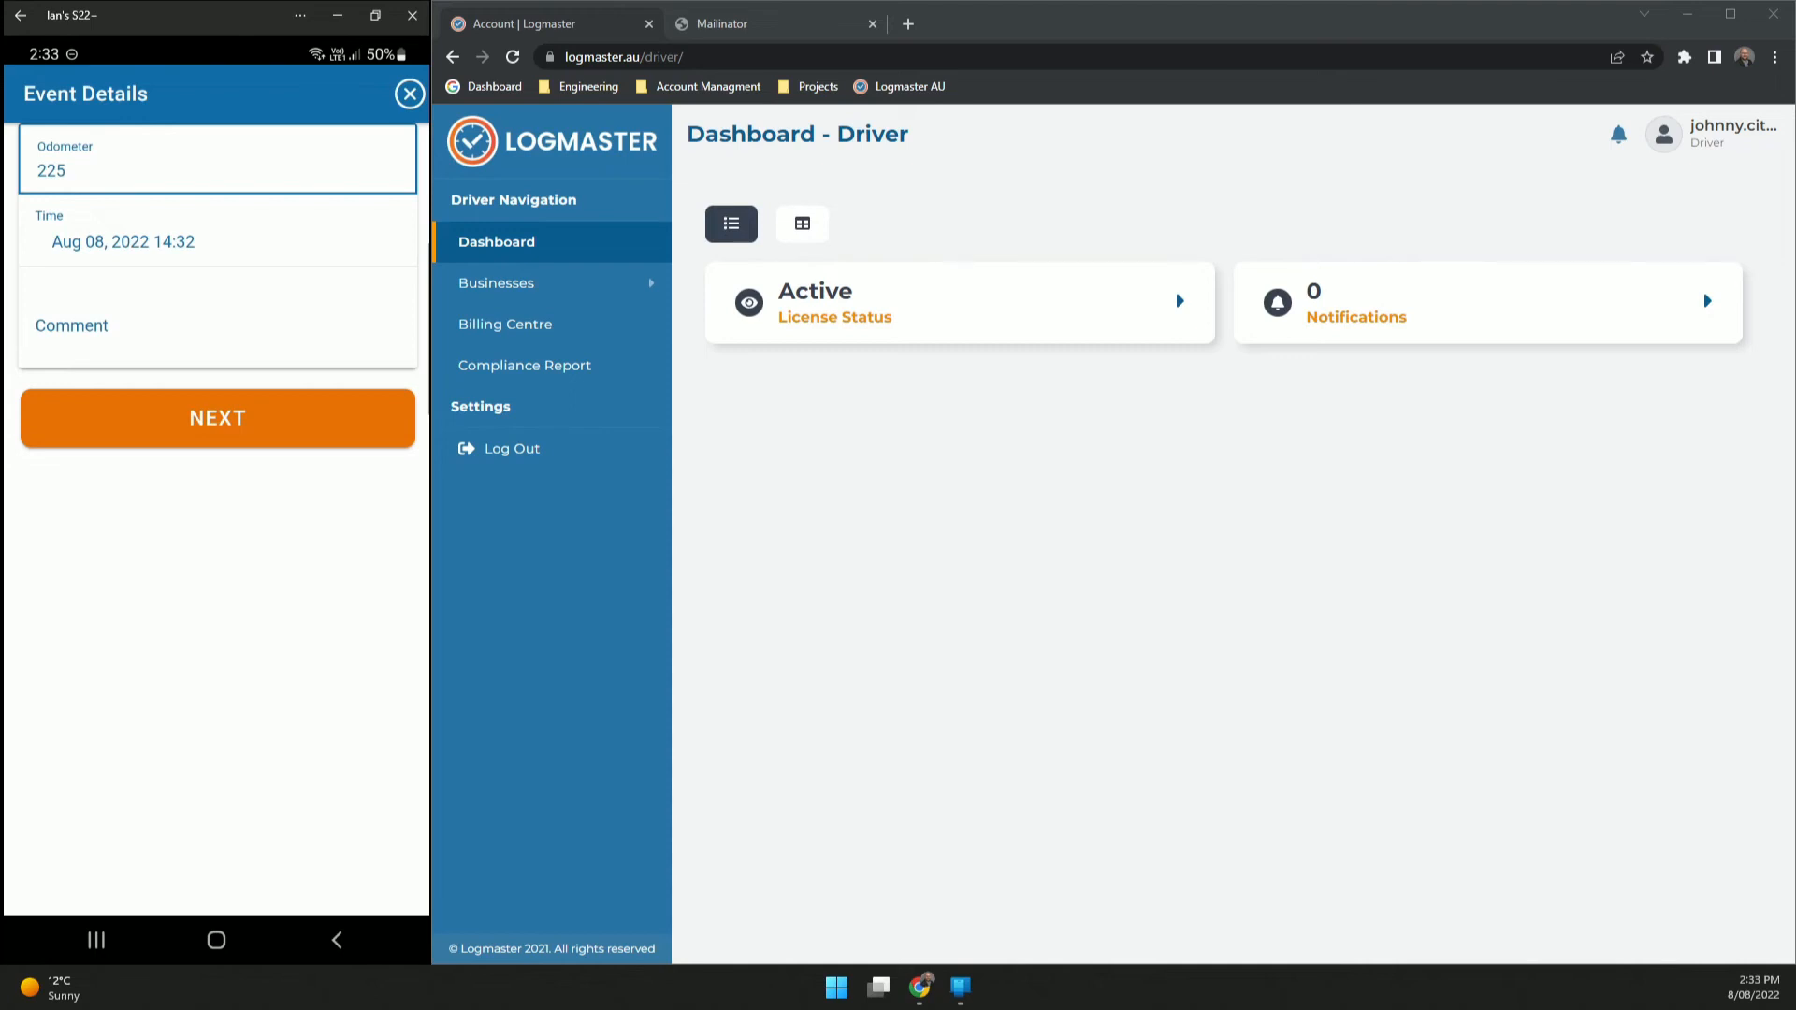
{"action": "left_click", "coordinate": [217, 418]}
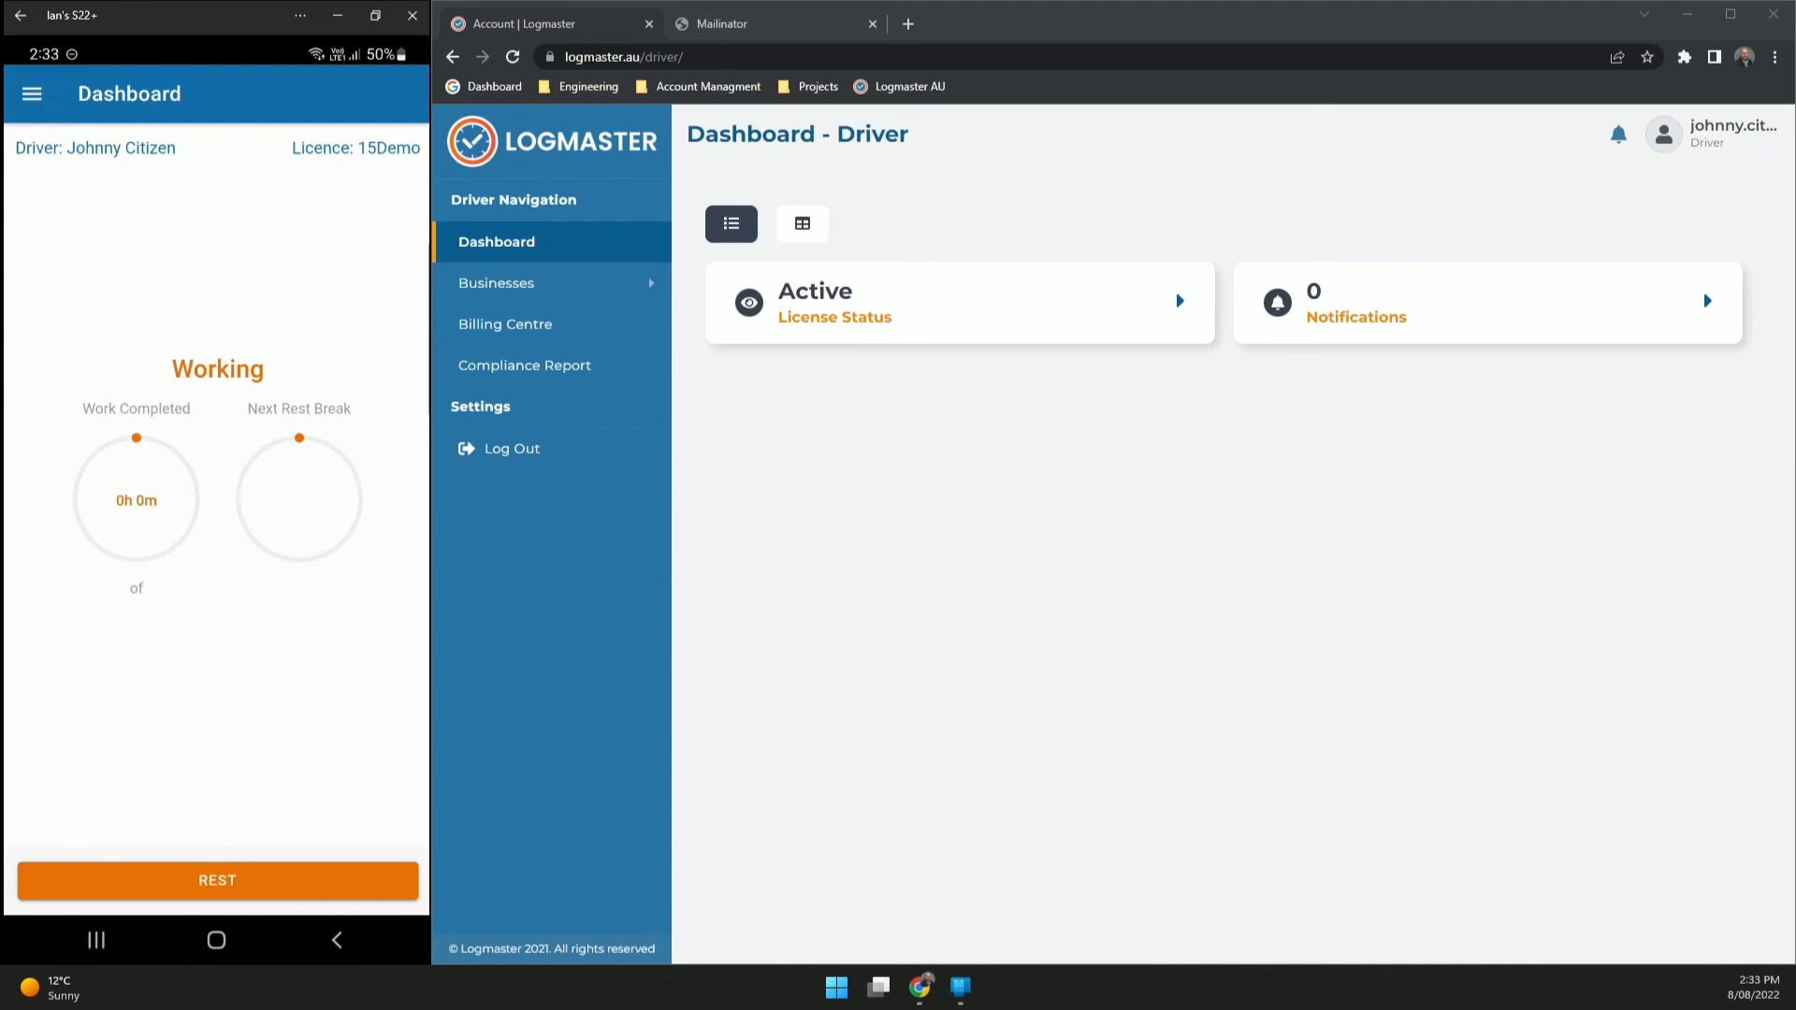
- Go to the Aug 8 Events list and edit the 14:32 Work event
{"action": "left_click", "coordinate": [31, 93]}
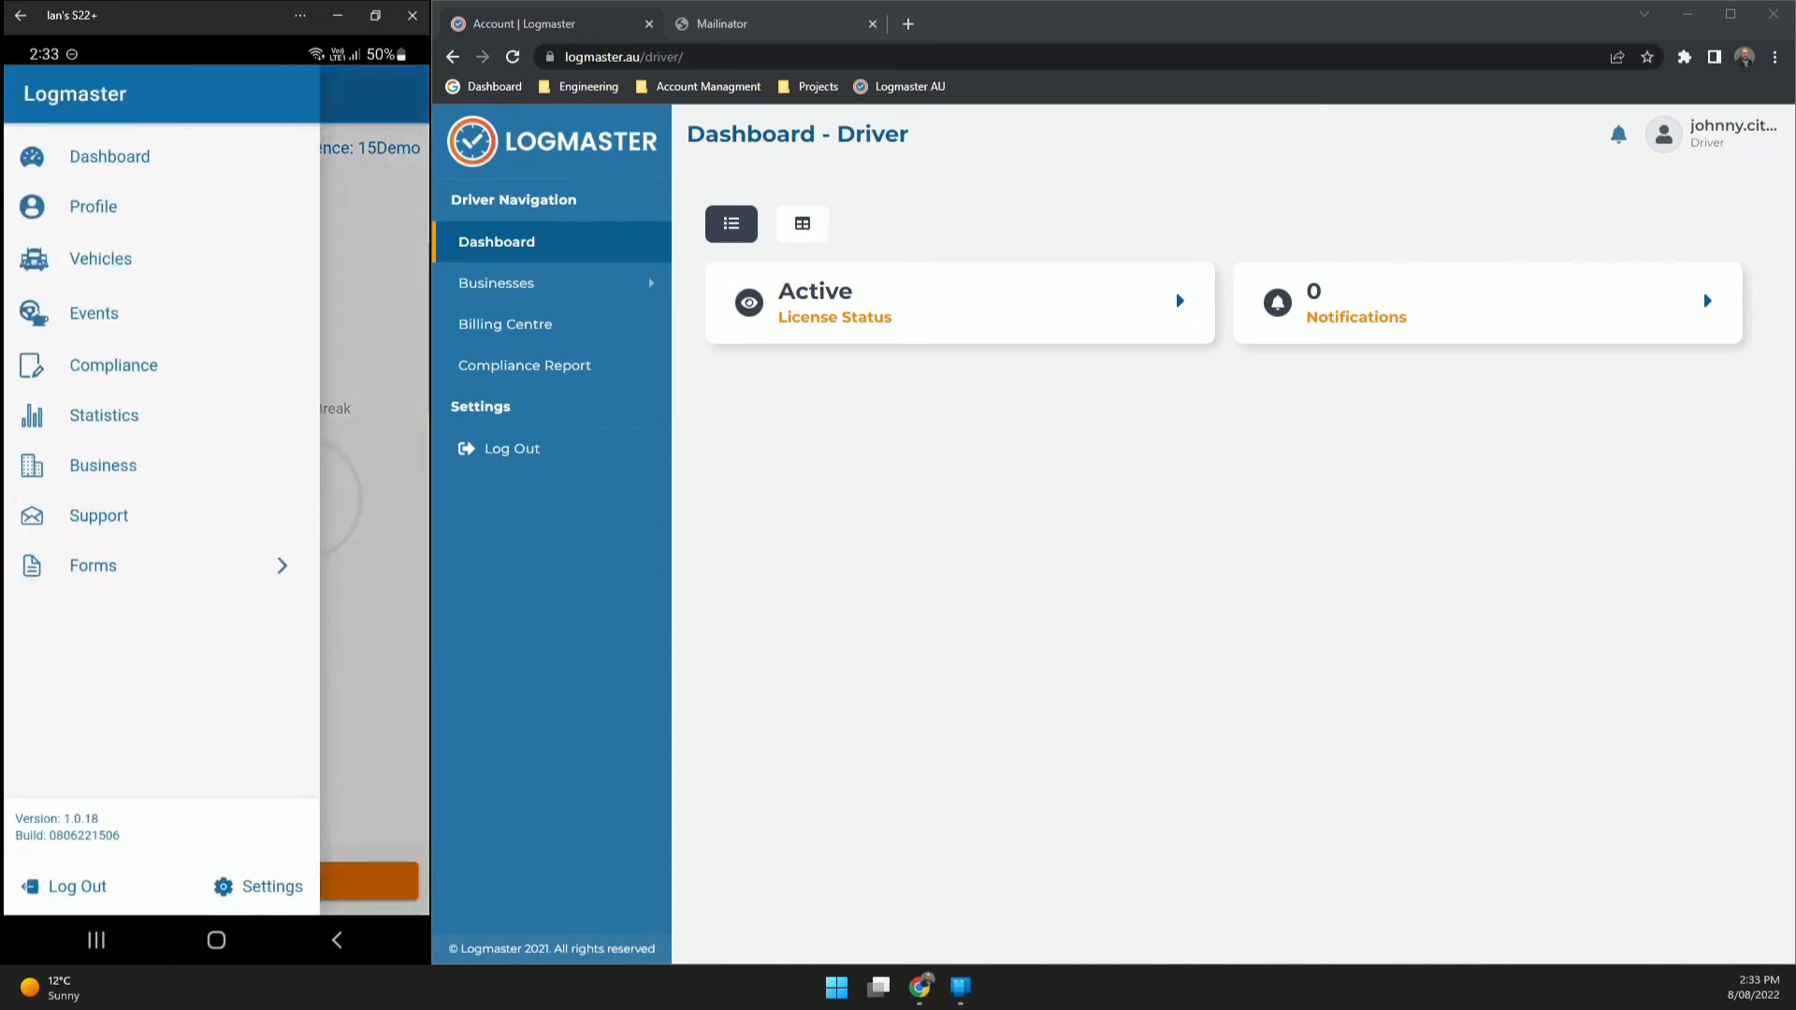
{"action": "left_click", "coordinate": [94, 312]}
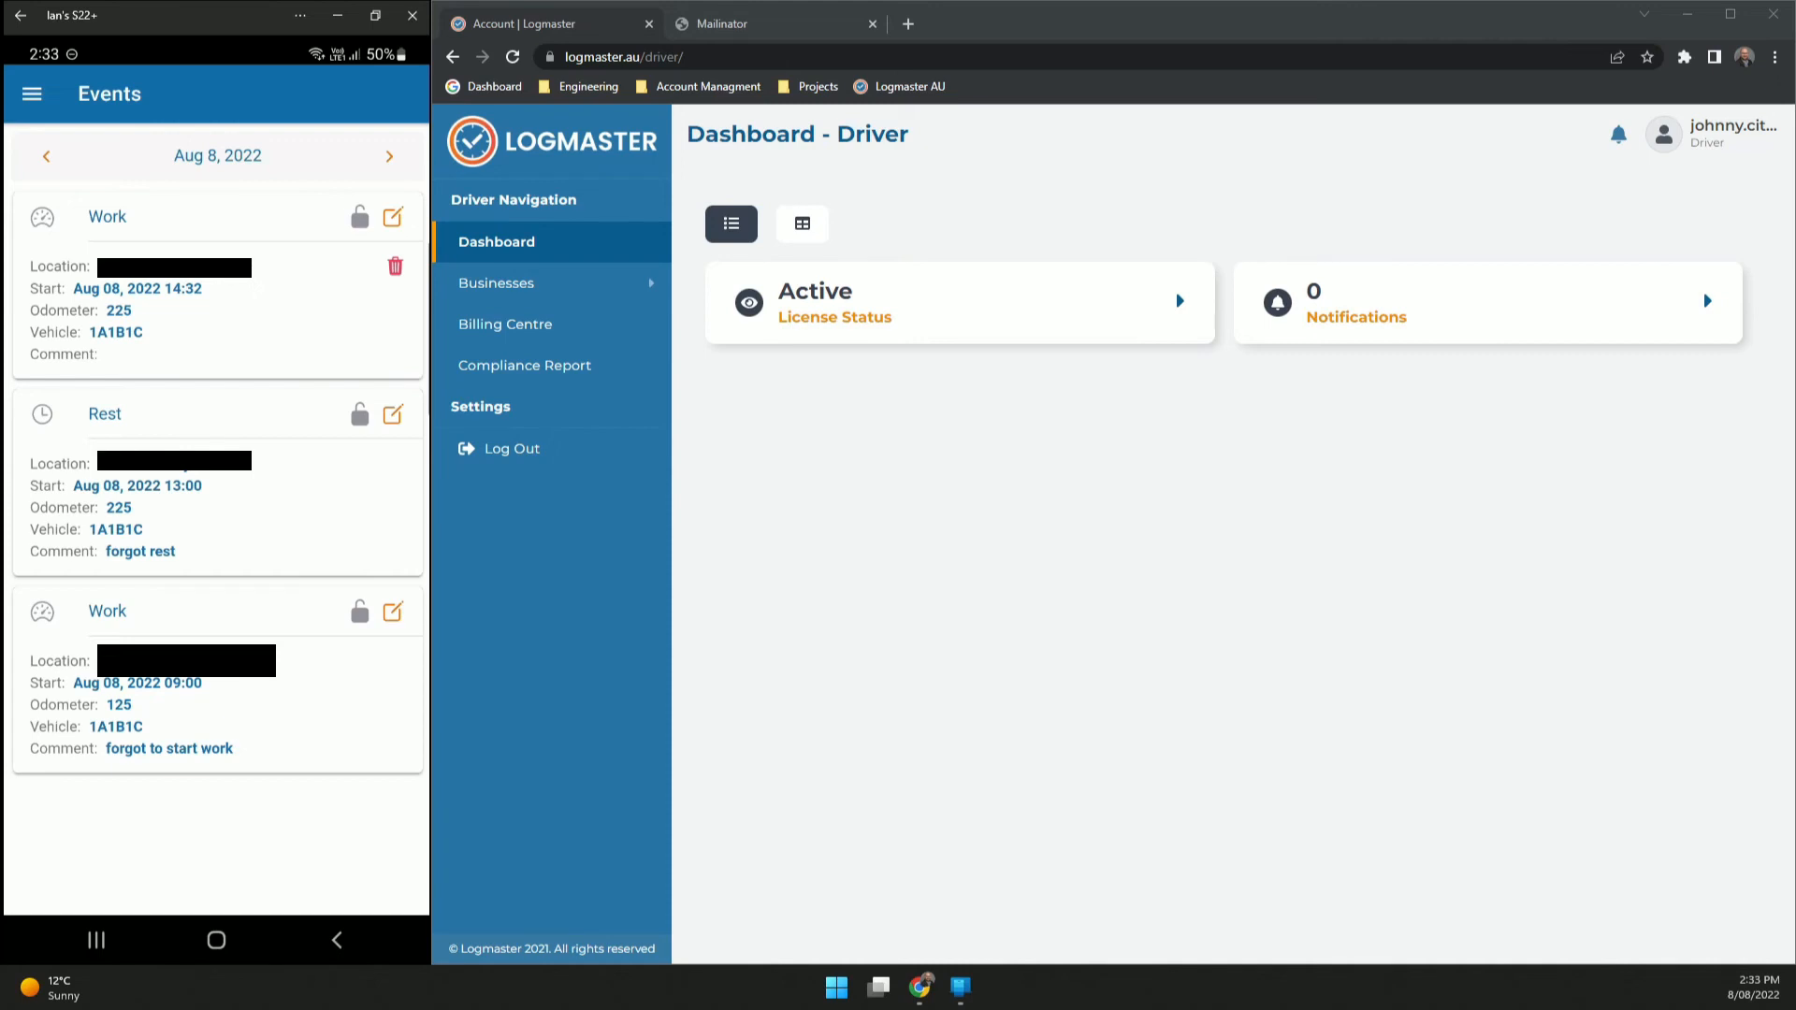
{"action": "left_click", "coordinate": [393, 217]}
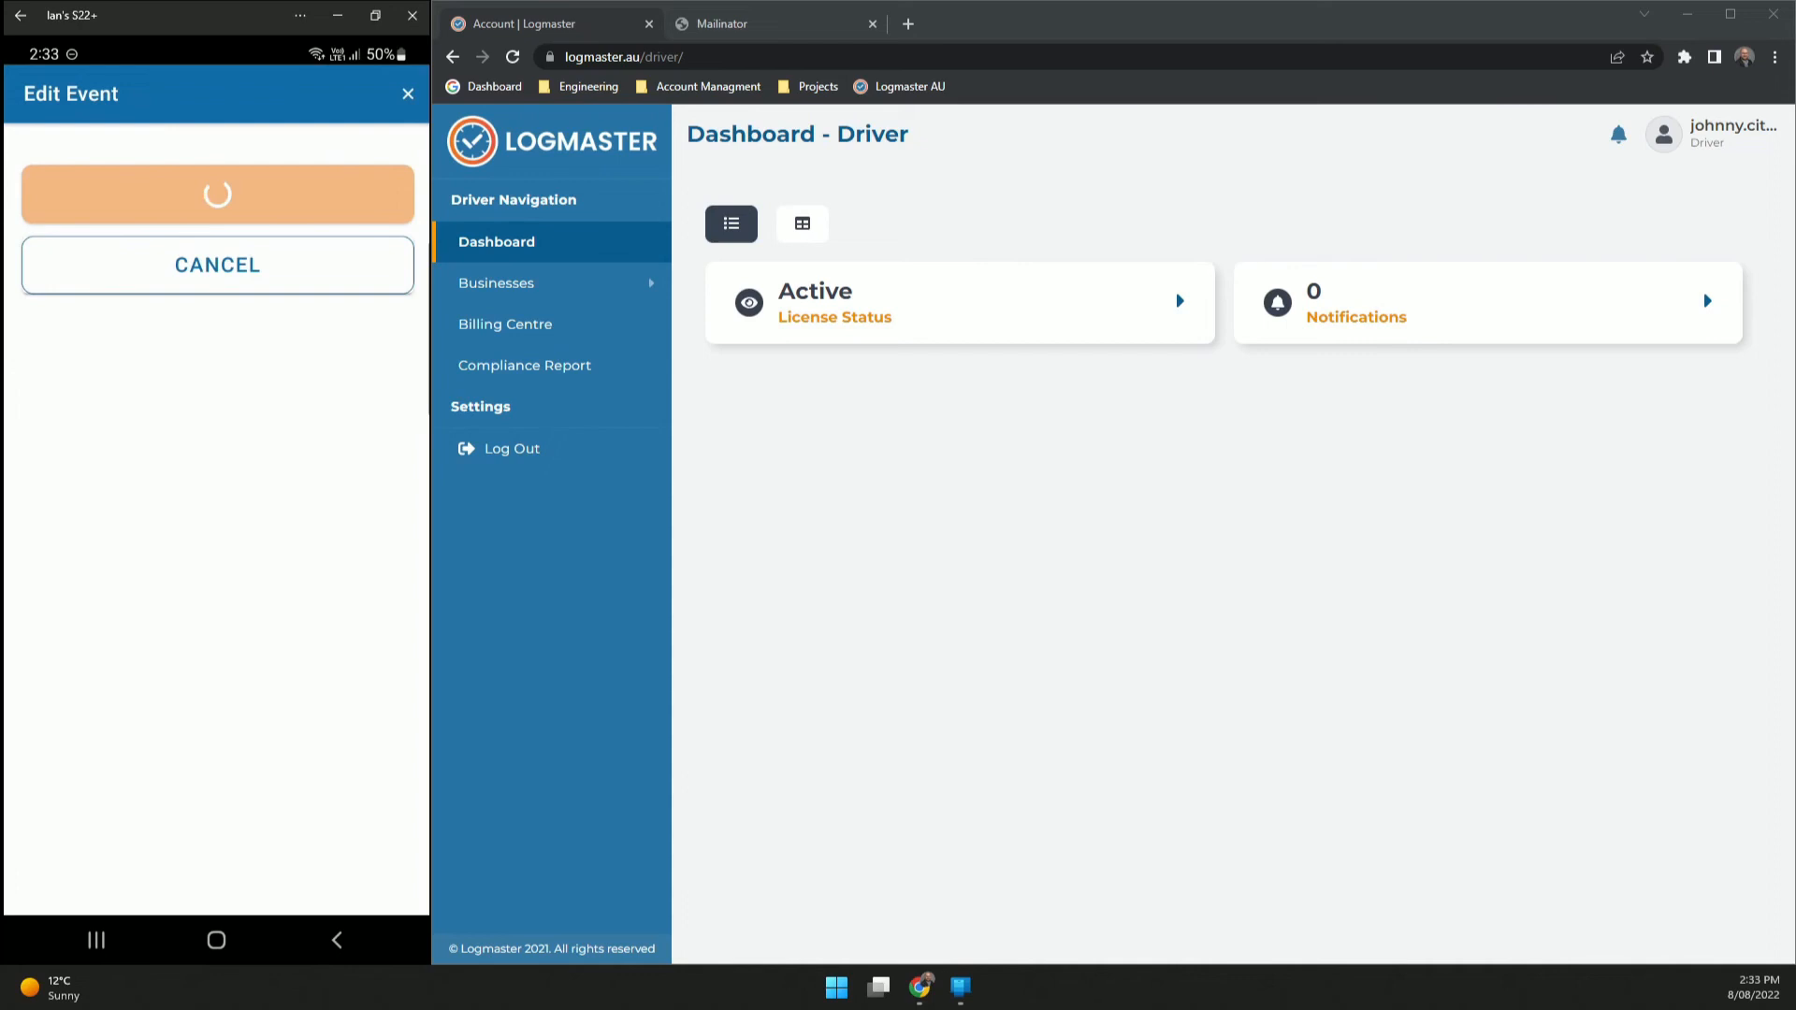
- Change the Work event's start time from 14:32 to 14:00
{"action": "left_click", "coordinate": [218, 610]}
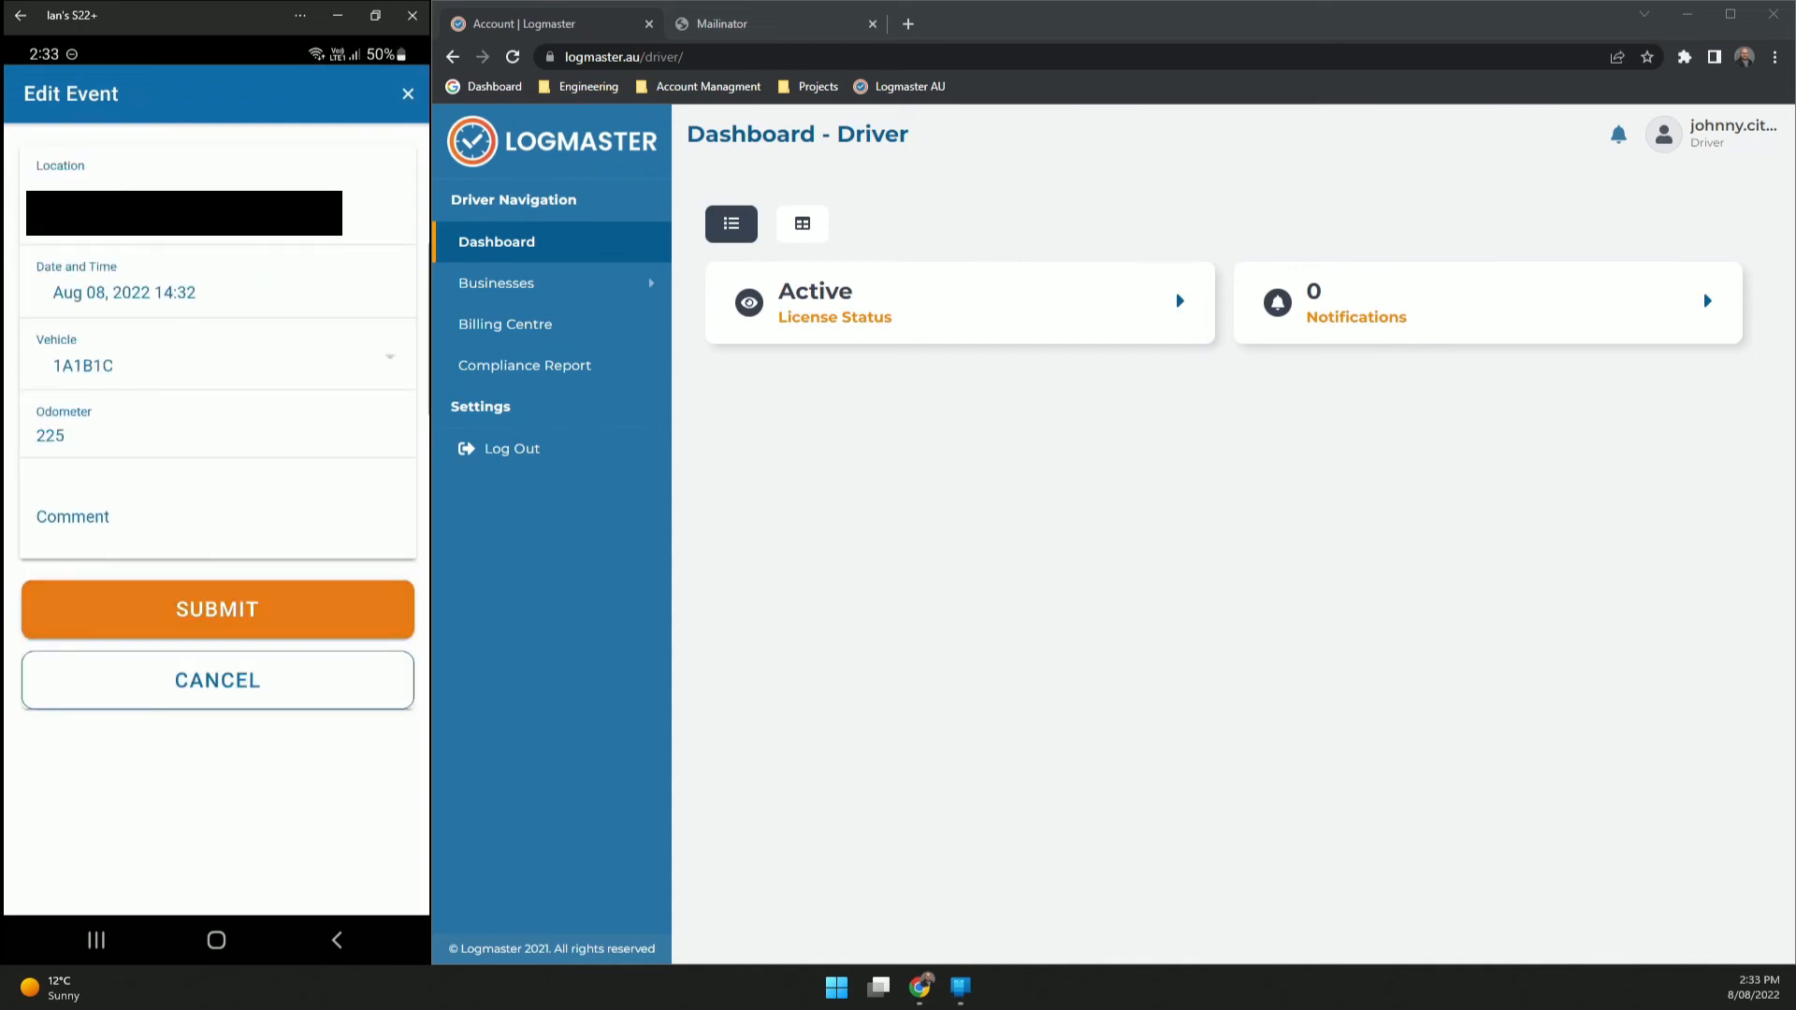
{"action": "left_click", "coordinate": [217, 283]}
{"action": "left_click_drag", "start_coordinate": [390, 749], "coordinate": [390, 889]}
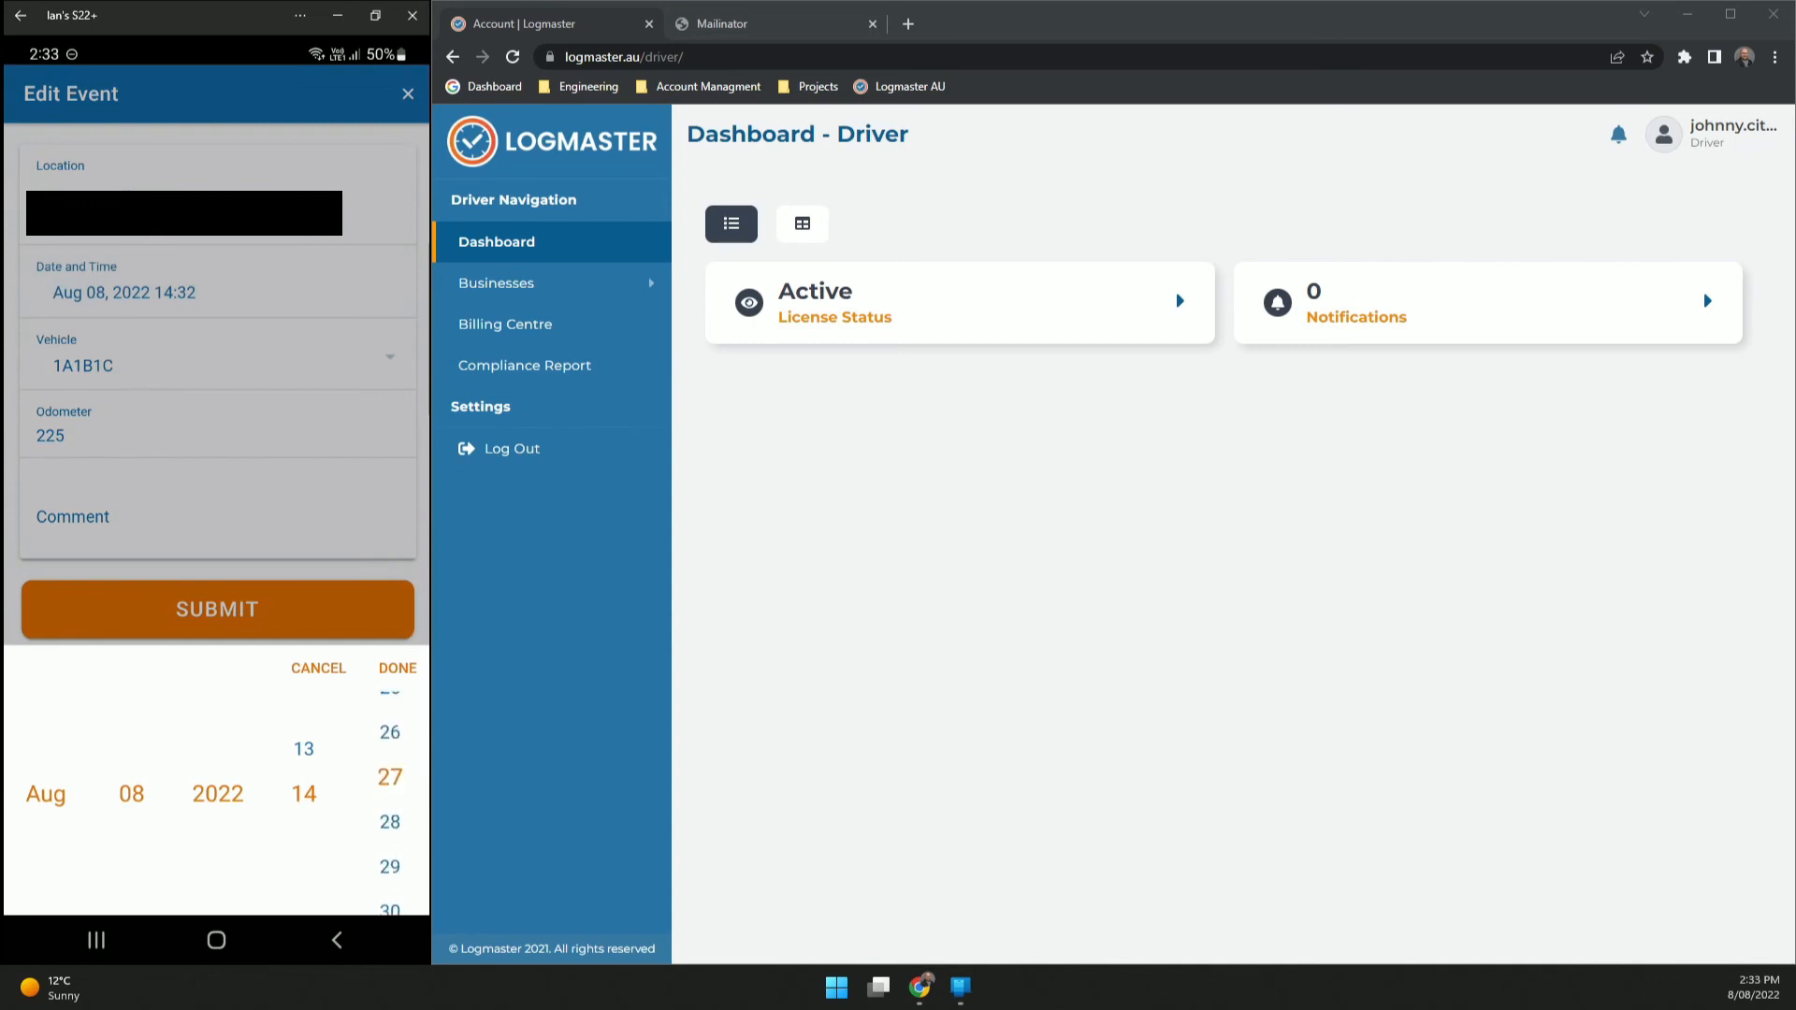
{"action": "left_click_drag", "start_coordinate": [390, 749], "coordinate": [390, 889]}
{"action": "left_click", "coordinate": [397, 668]}
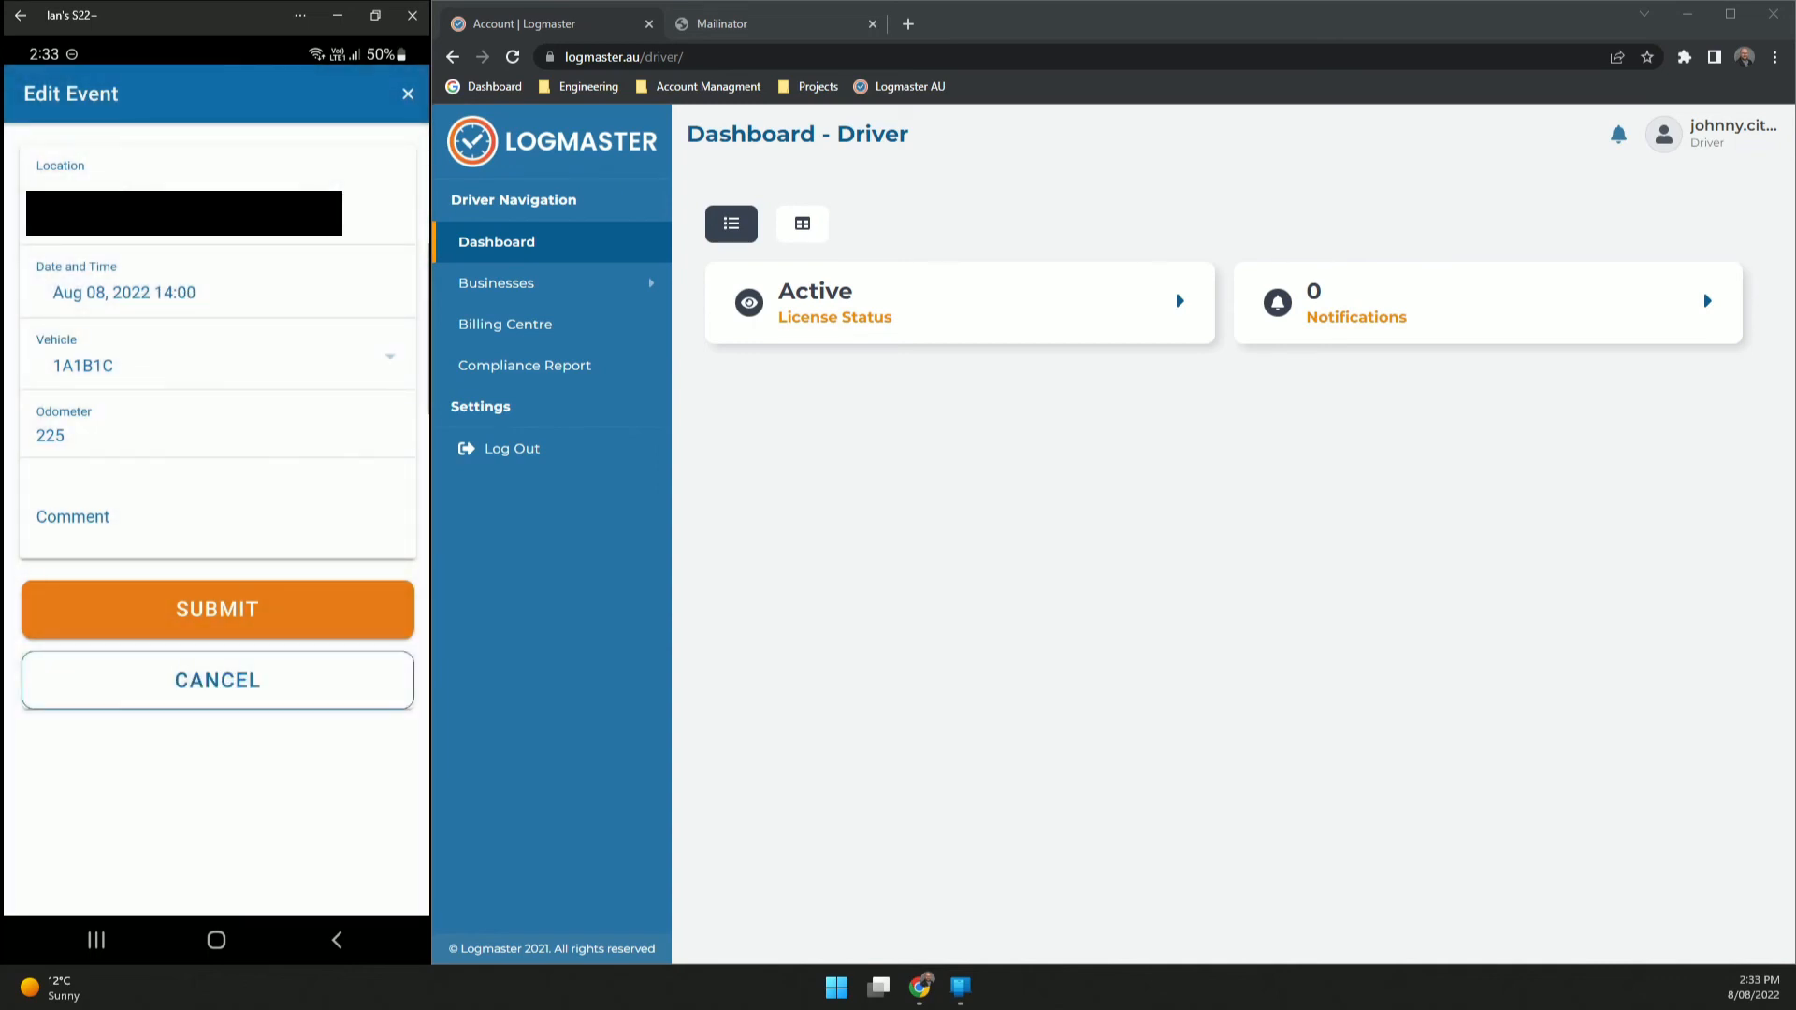
{"action": "left_click", "coordinate": [217, 609]}
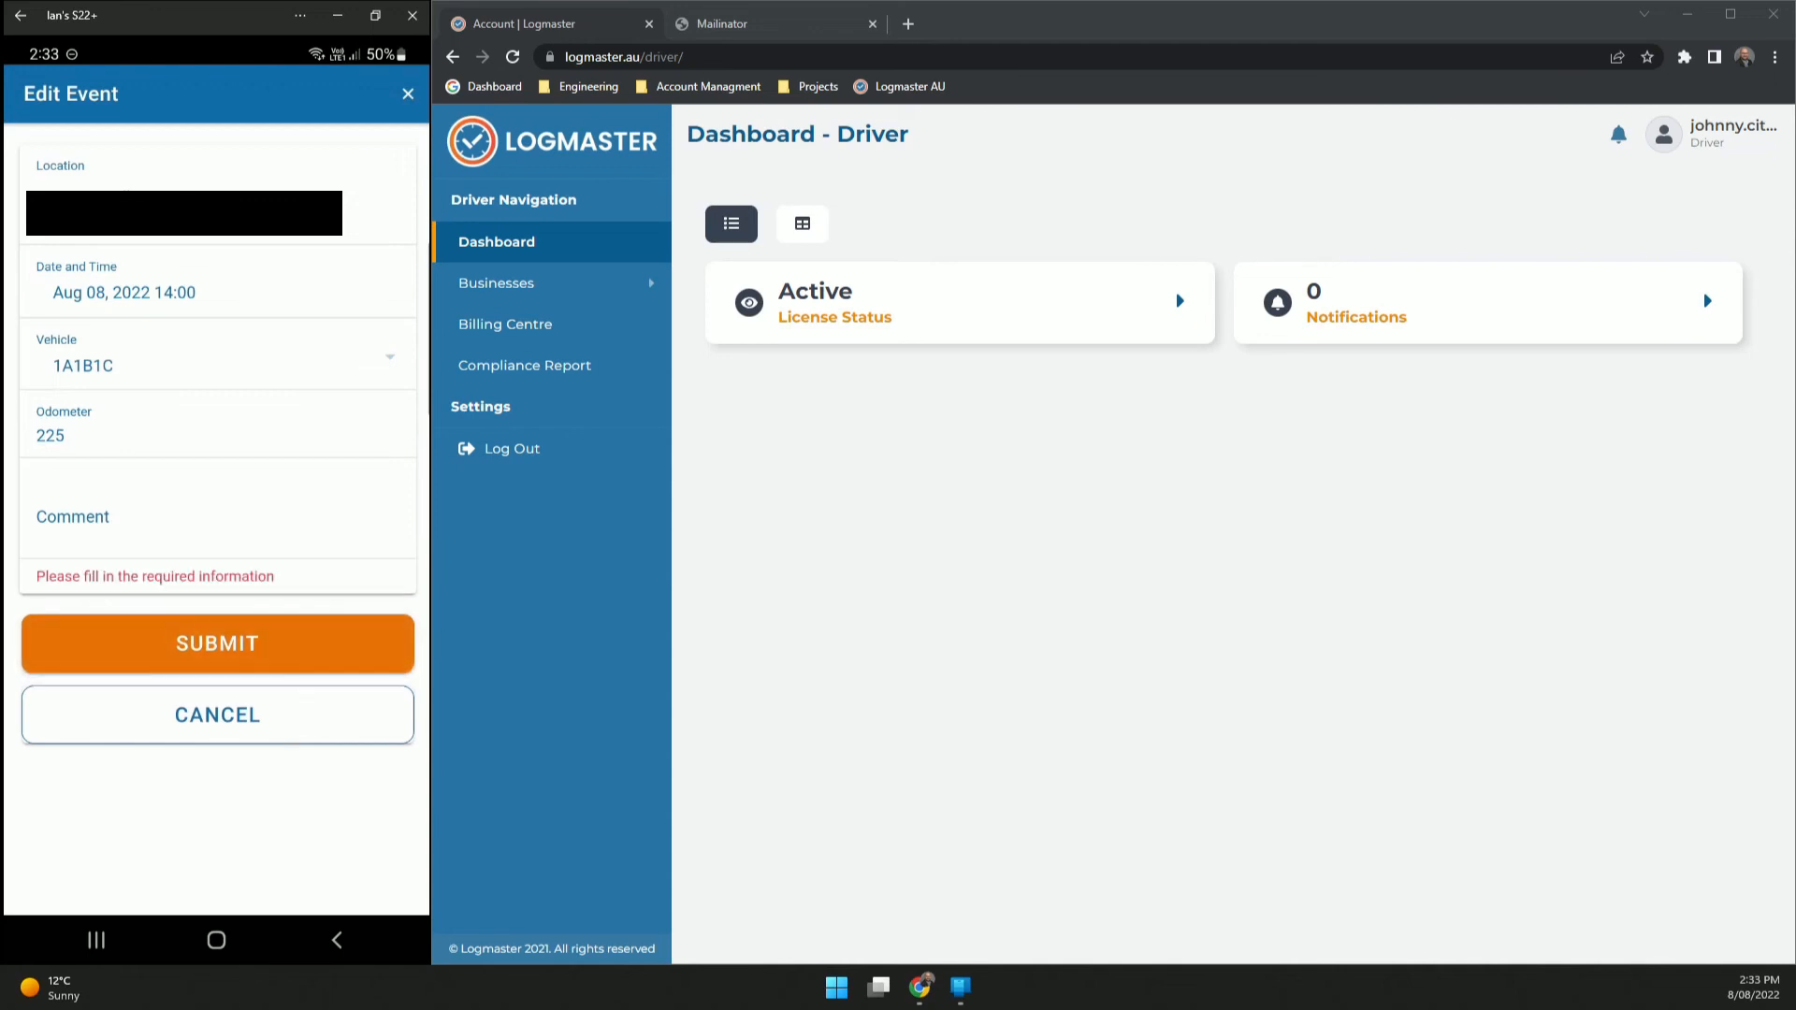
- Add the comment 'example comment', save the event, and reopen it to check its history
{"action": "left_click", "coordinate": [217, 516]}
{"action": "type", "text": "exa"}
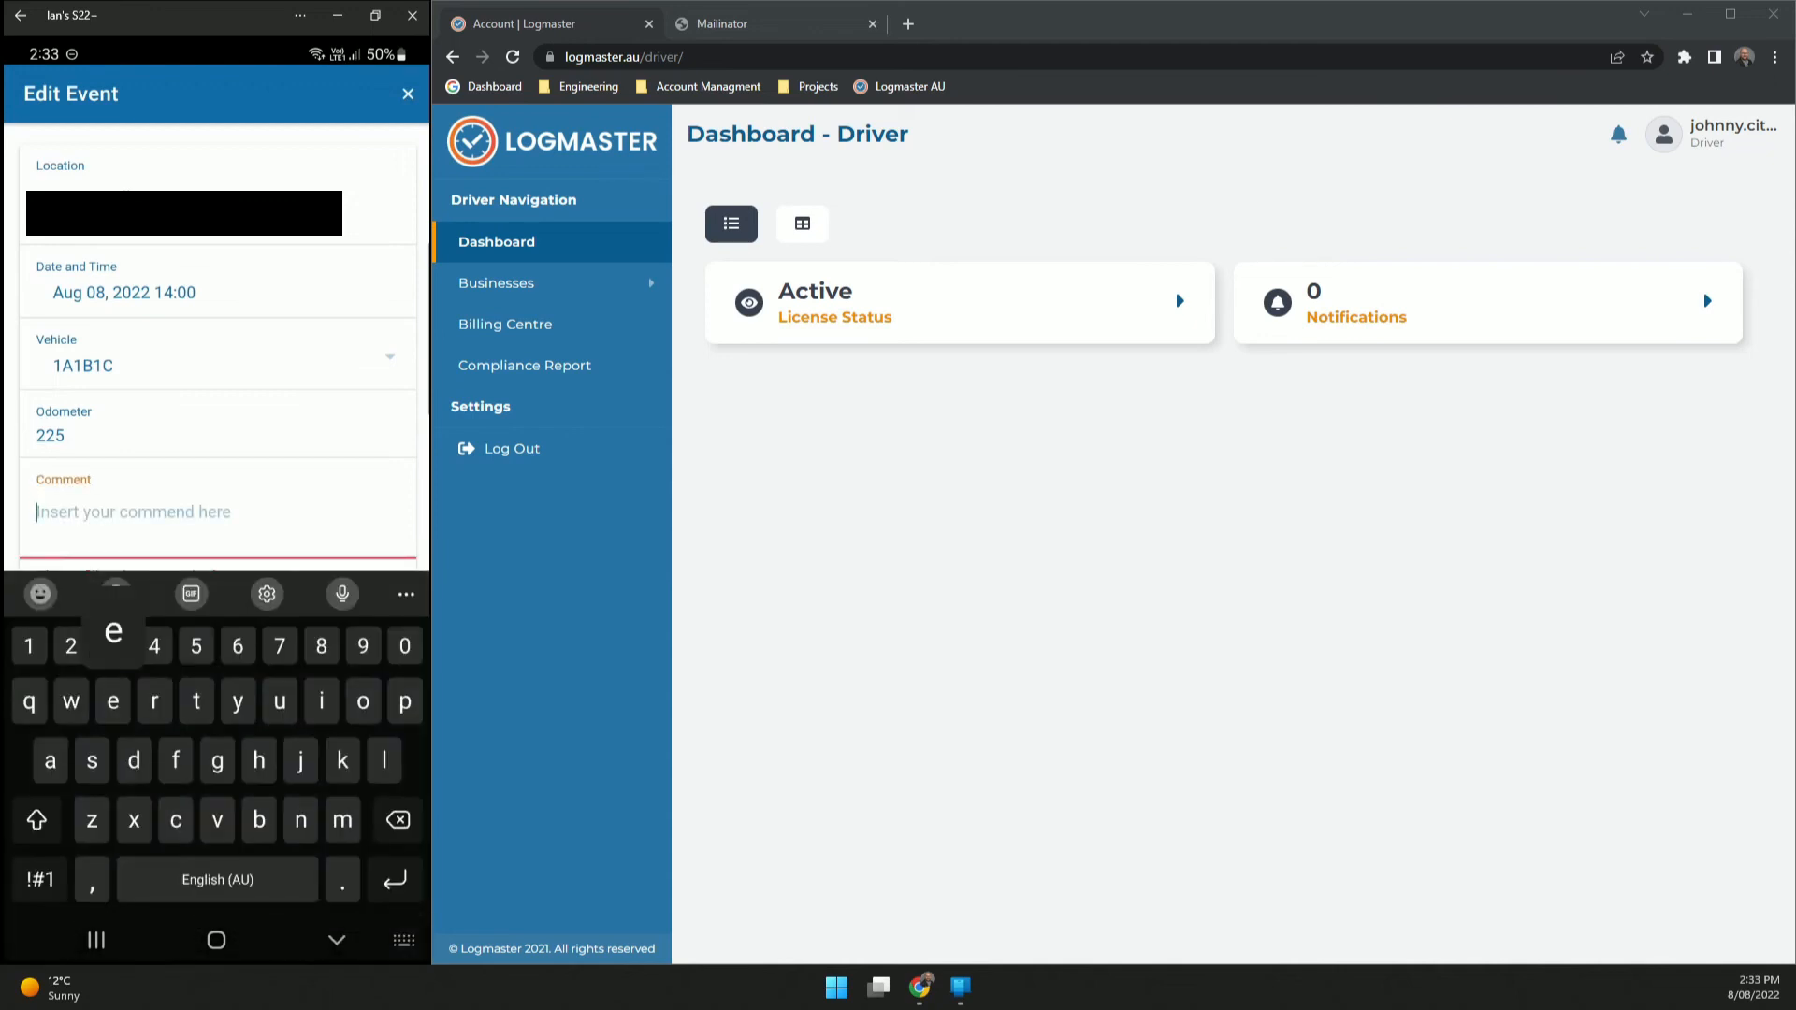
{"action": "type", "text": "mple co"}
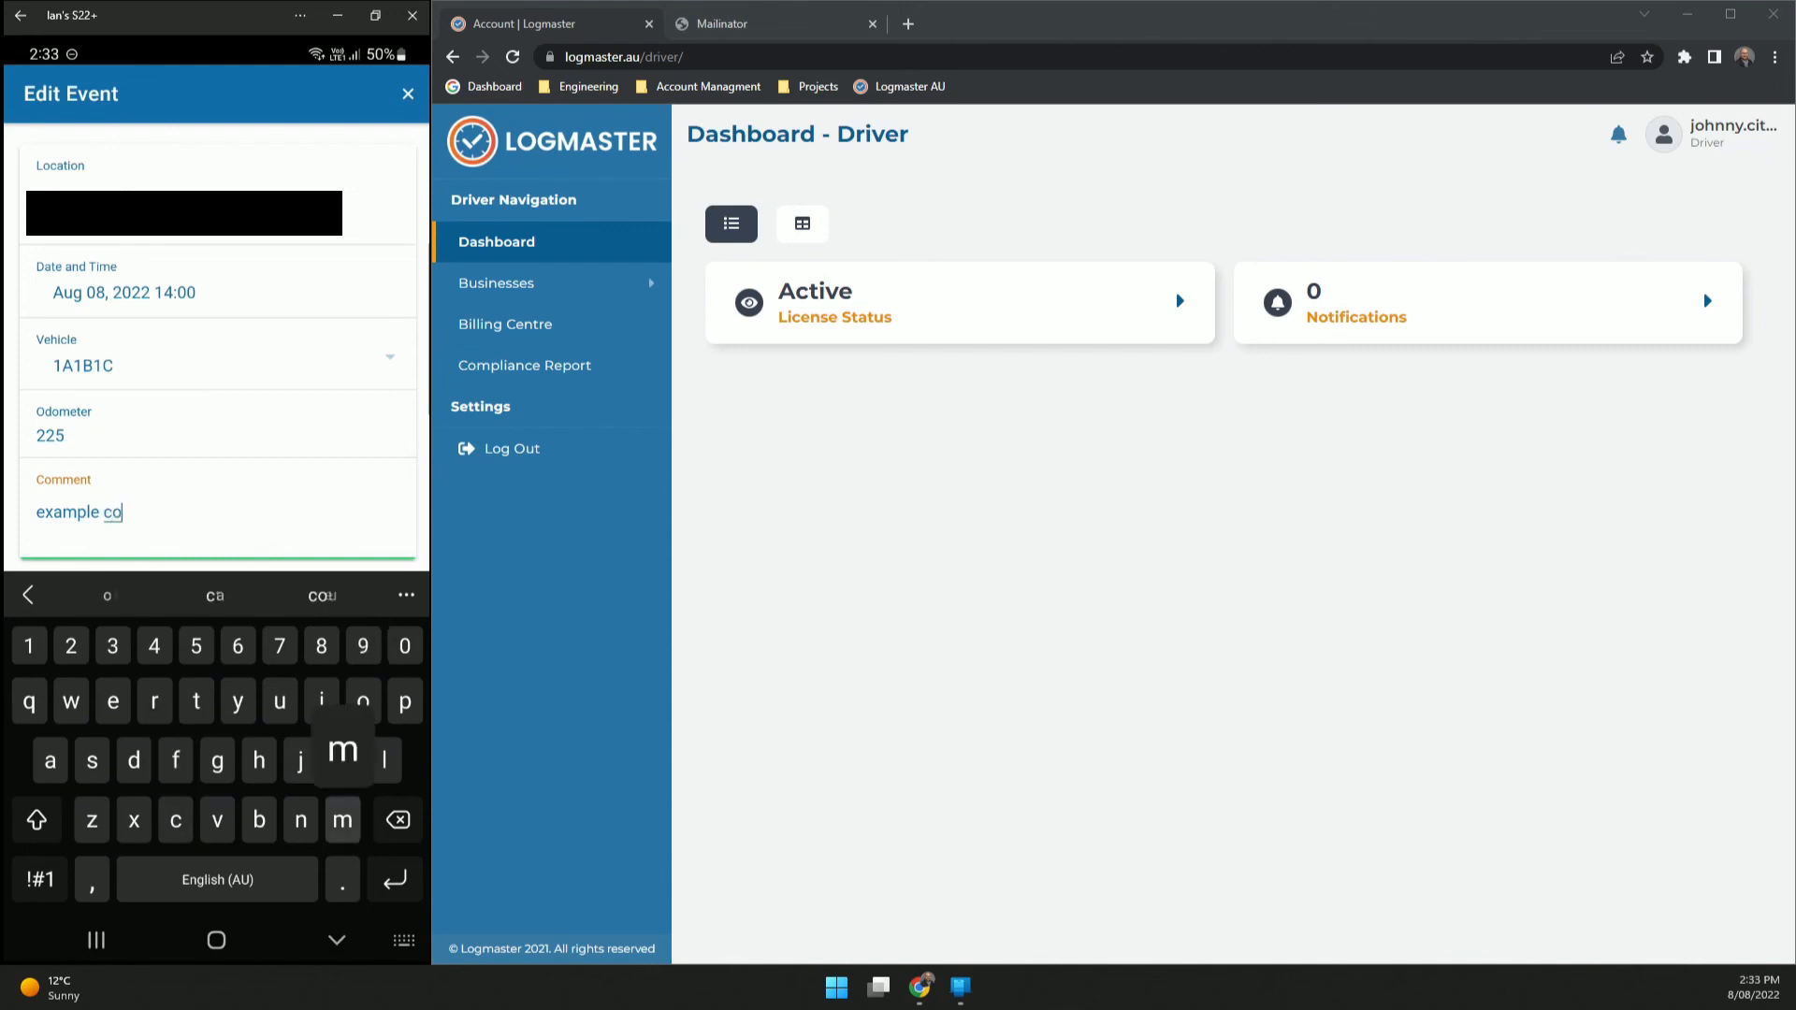
{"action": "type", "text": "mment"}
{"action": "left_click", "coordinate": [337, 939]}
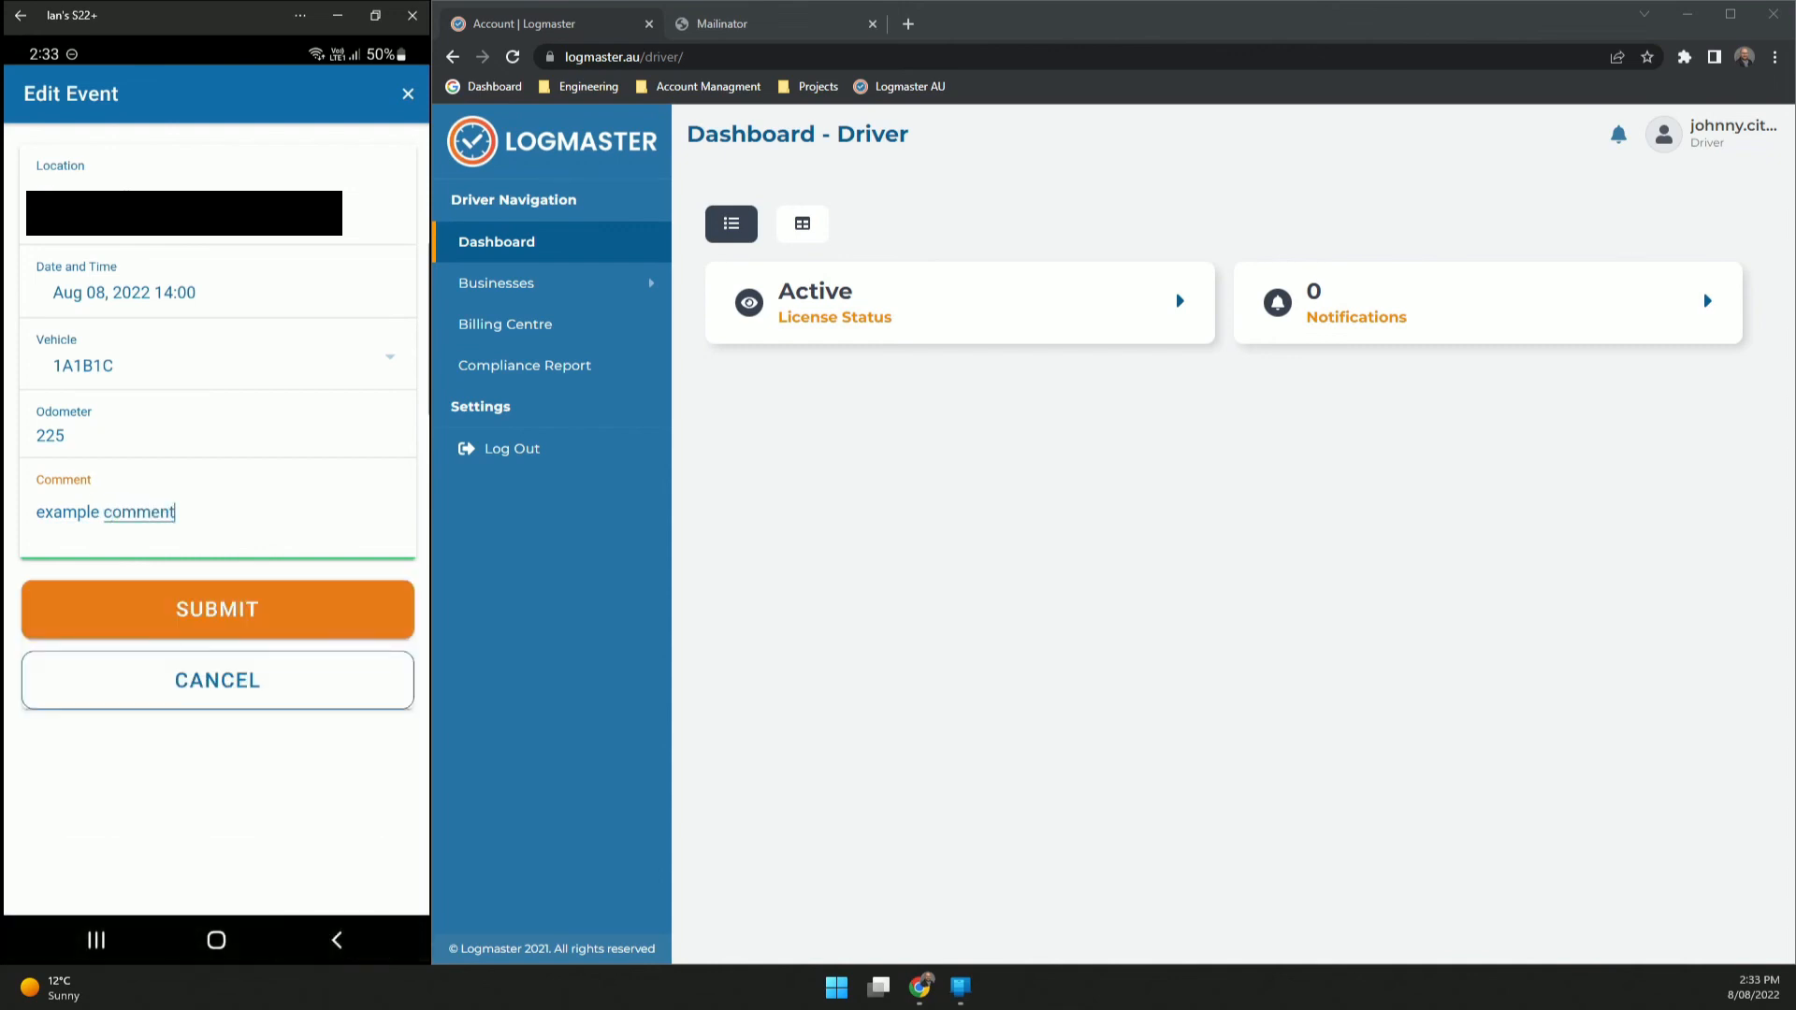
{"action": "left_click", "coordinate": [217, 609]}
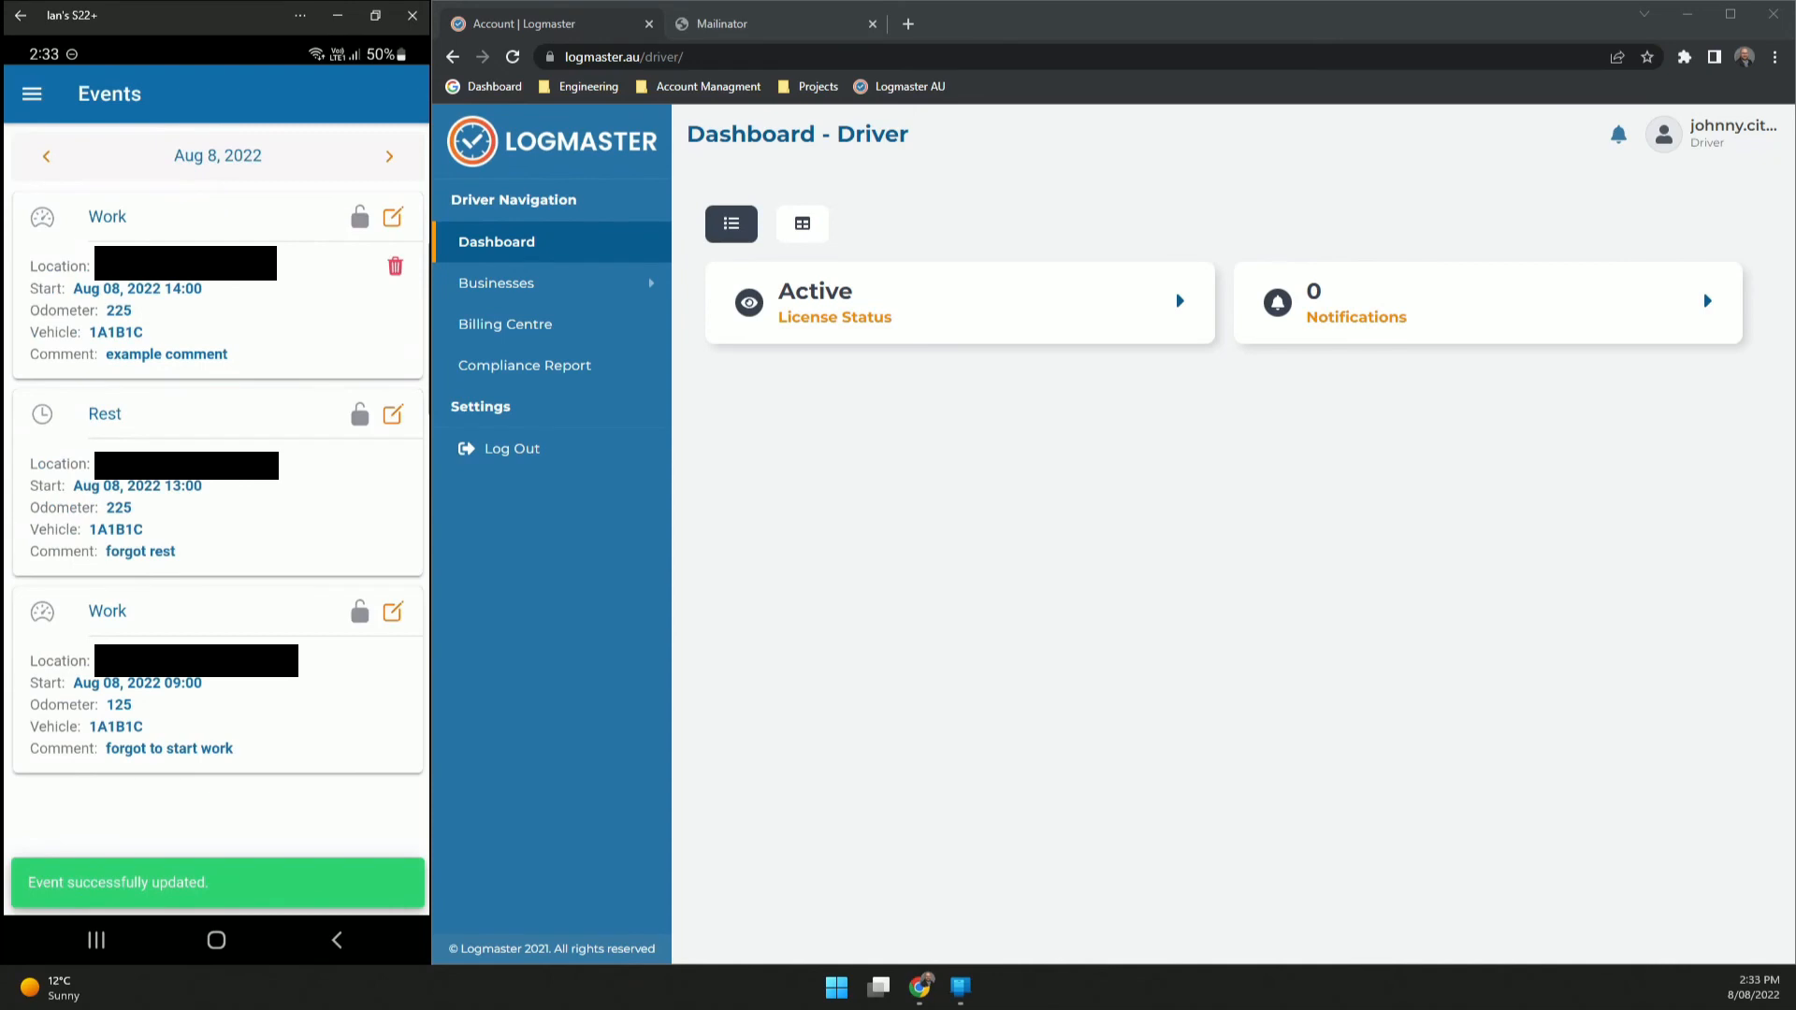
{"action": "left_click", "coordinate": [357, 401]}
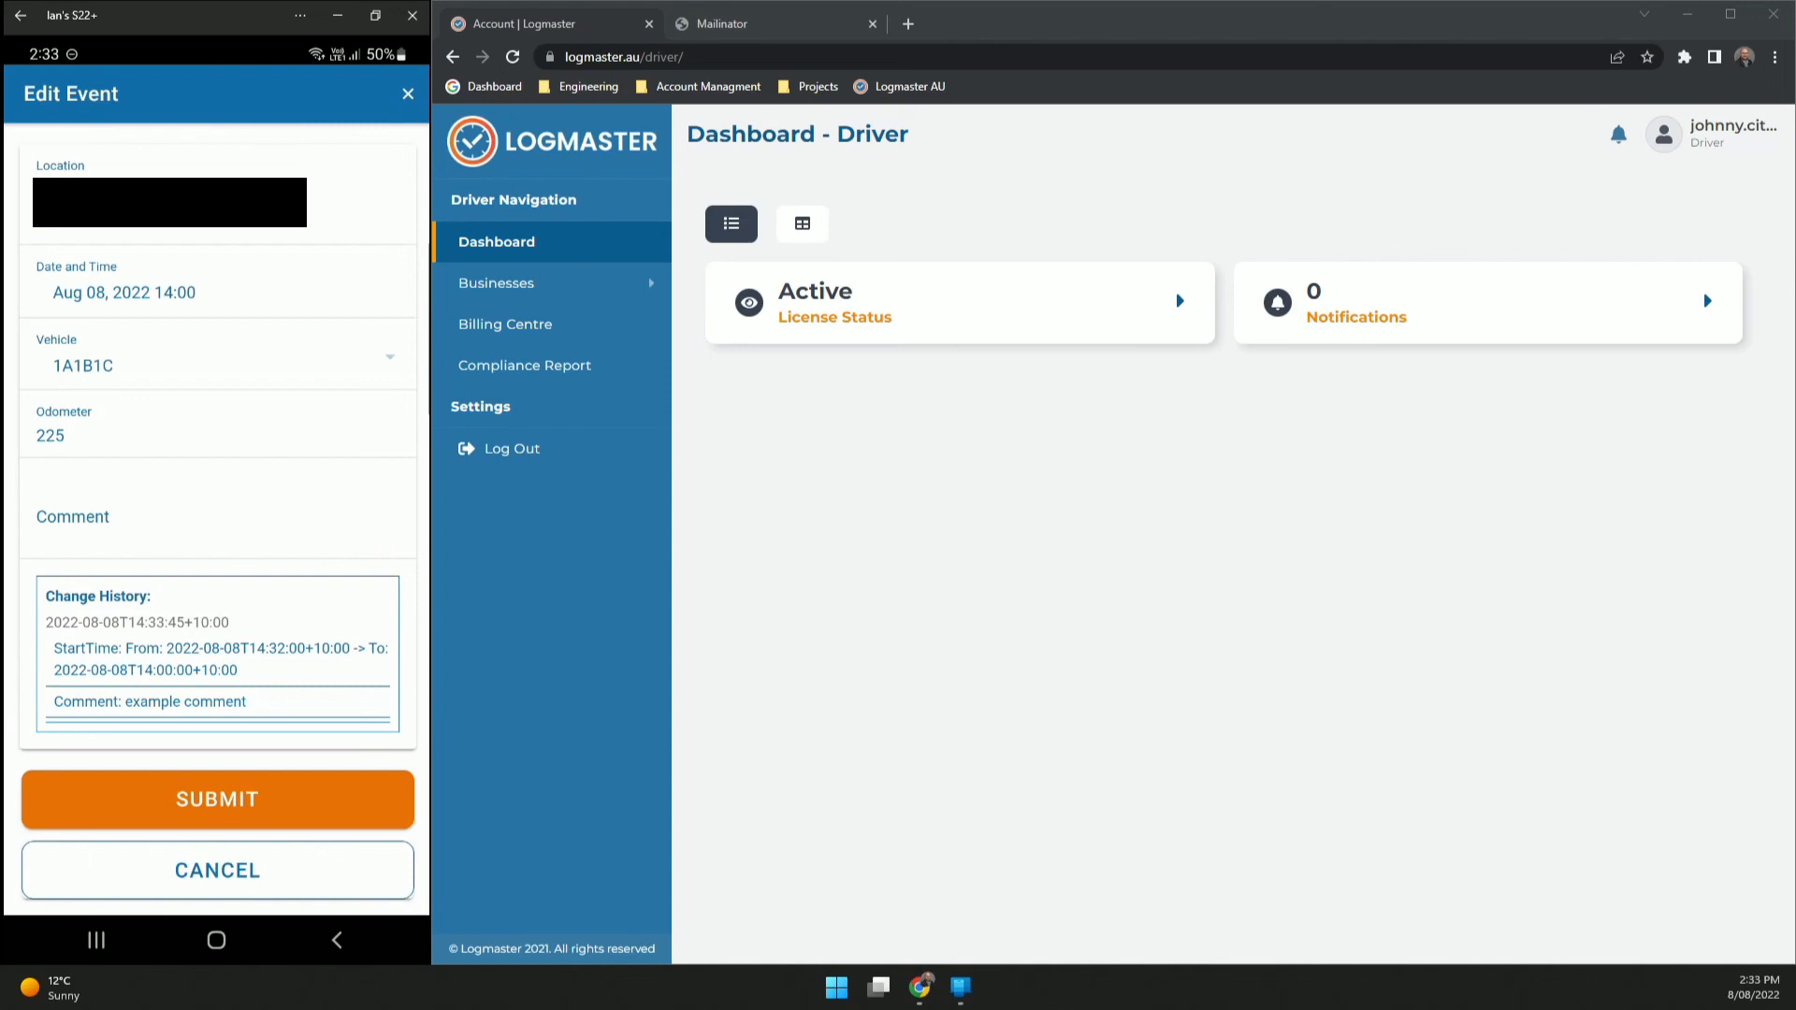
{"action": "left_click", "coordinate": [218, 871]}
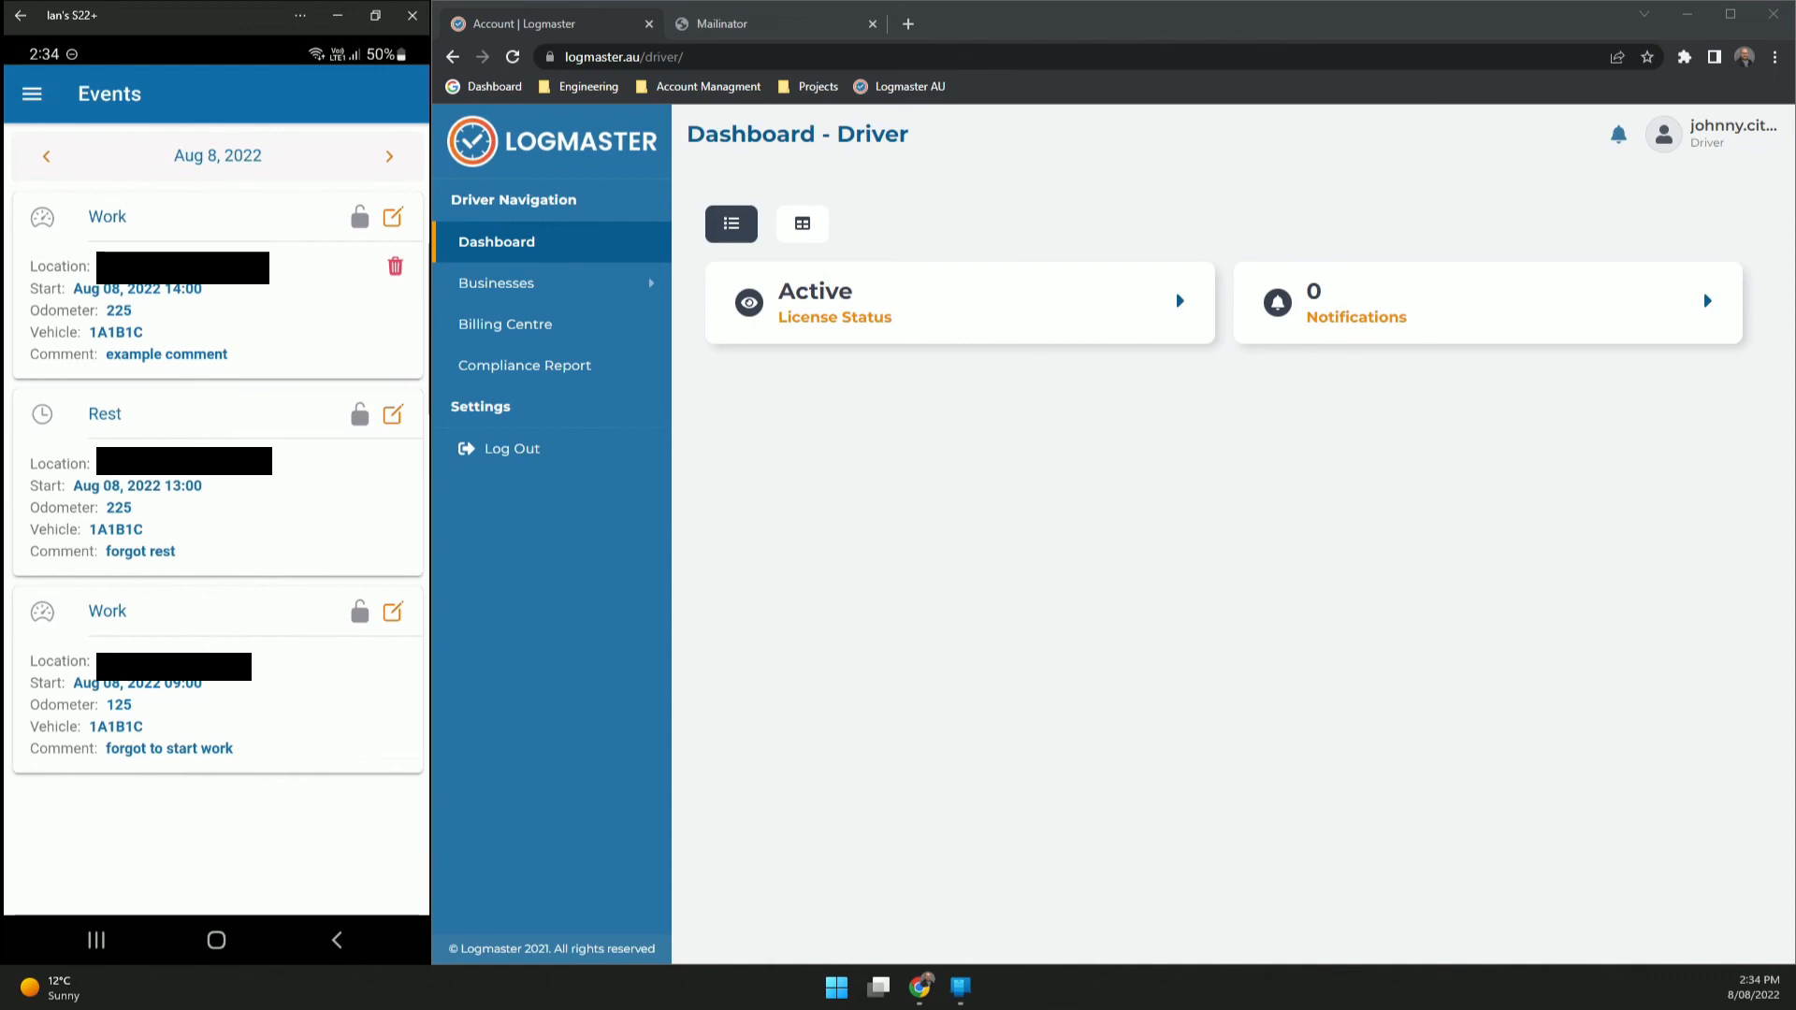
{"action": "left_click", "coordinate": [393, 415]}
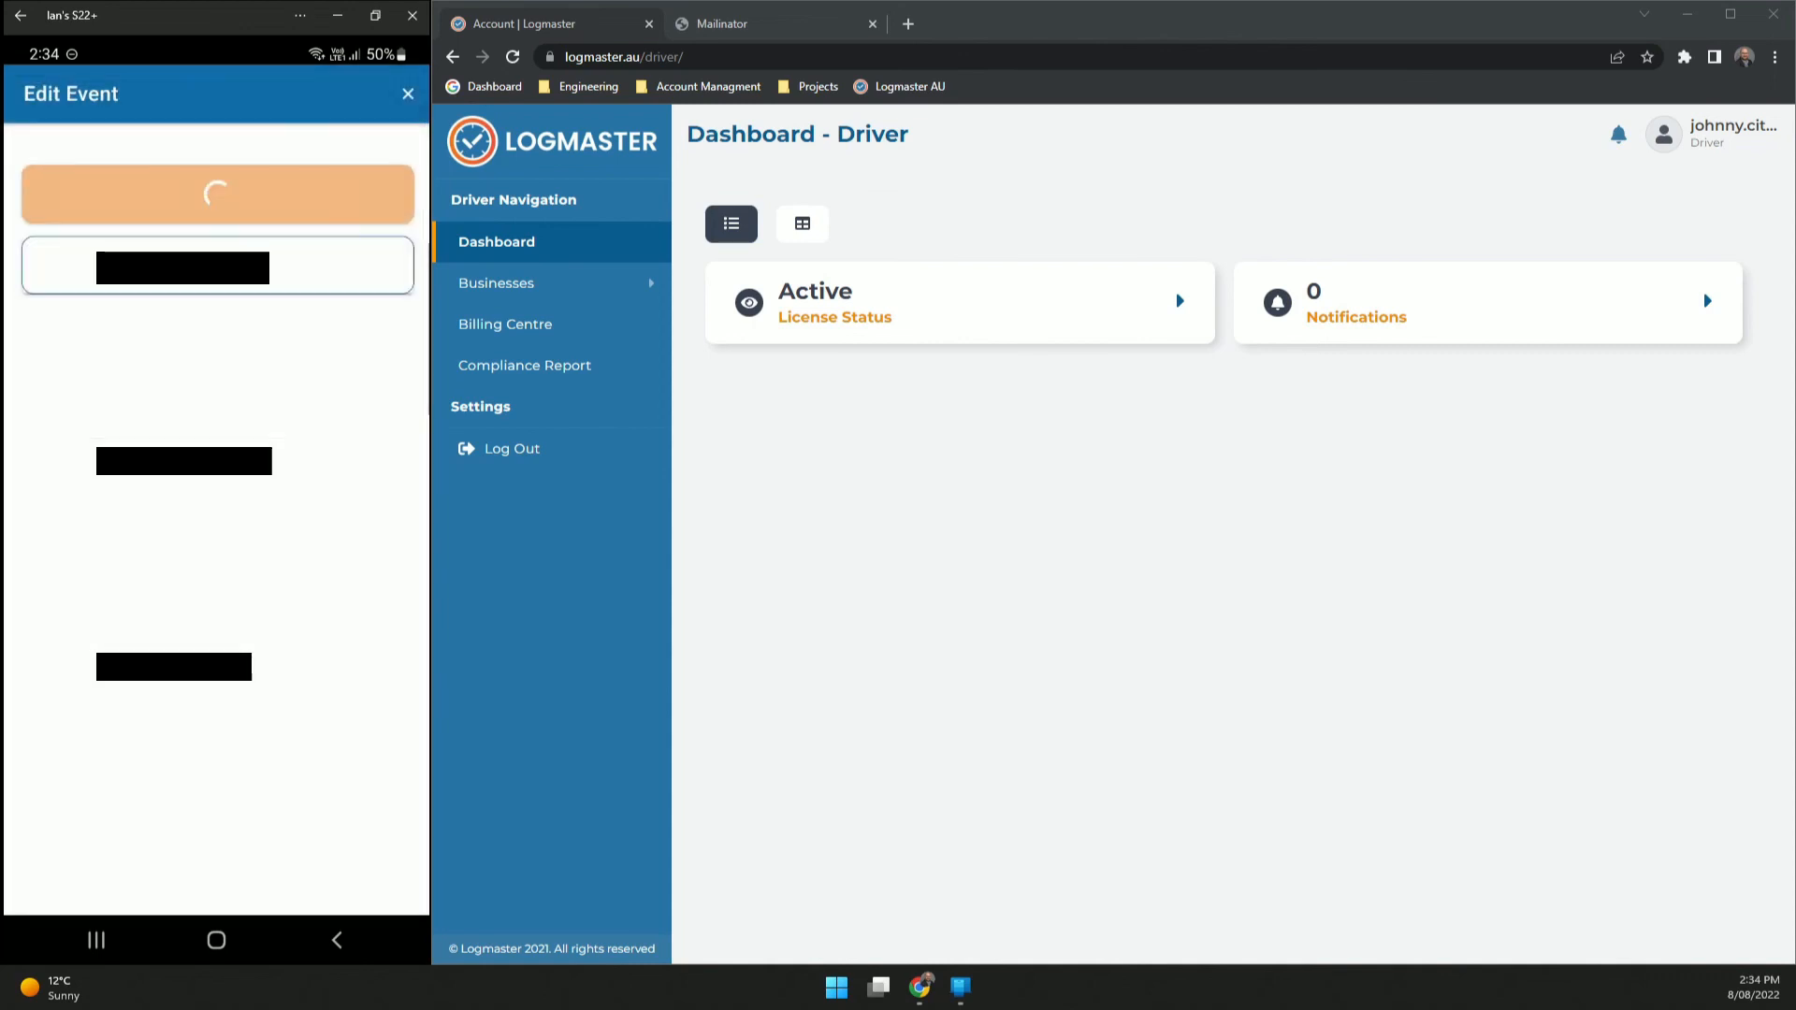
{"action": "left_click", "coordinate": [217, 292]}
{"action": "mouse_move", "coordinate": [304, 840]}
{"action": "left_mouse_down"}
{"action": "mouse_move", "coordinate": [305, 758]}
{"action": "mouse_move", "coordinate": [304, 870]}
{"action": "left_mouse_up"}
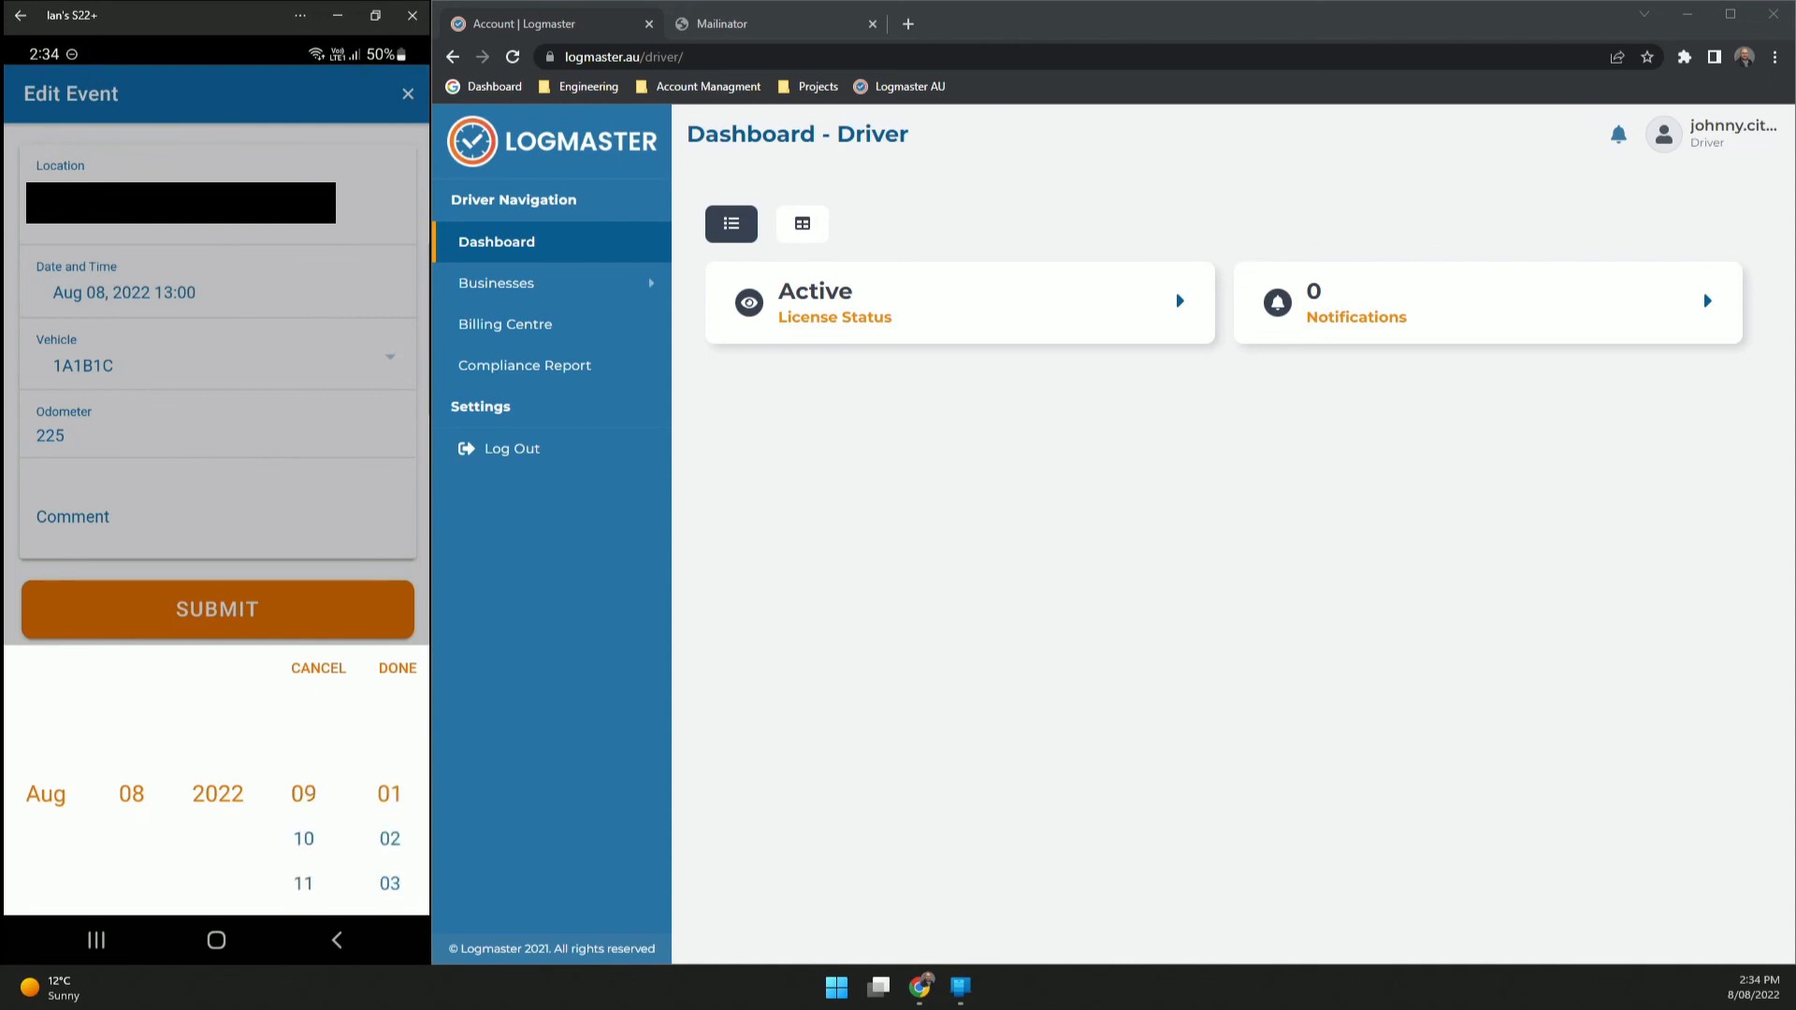
{"action": "left_click", "coordinate": [318, 668]}
{"action": "left_click", "coordinate": [217, 609]}
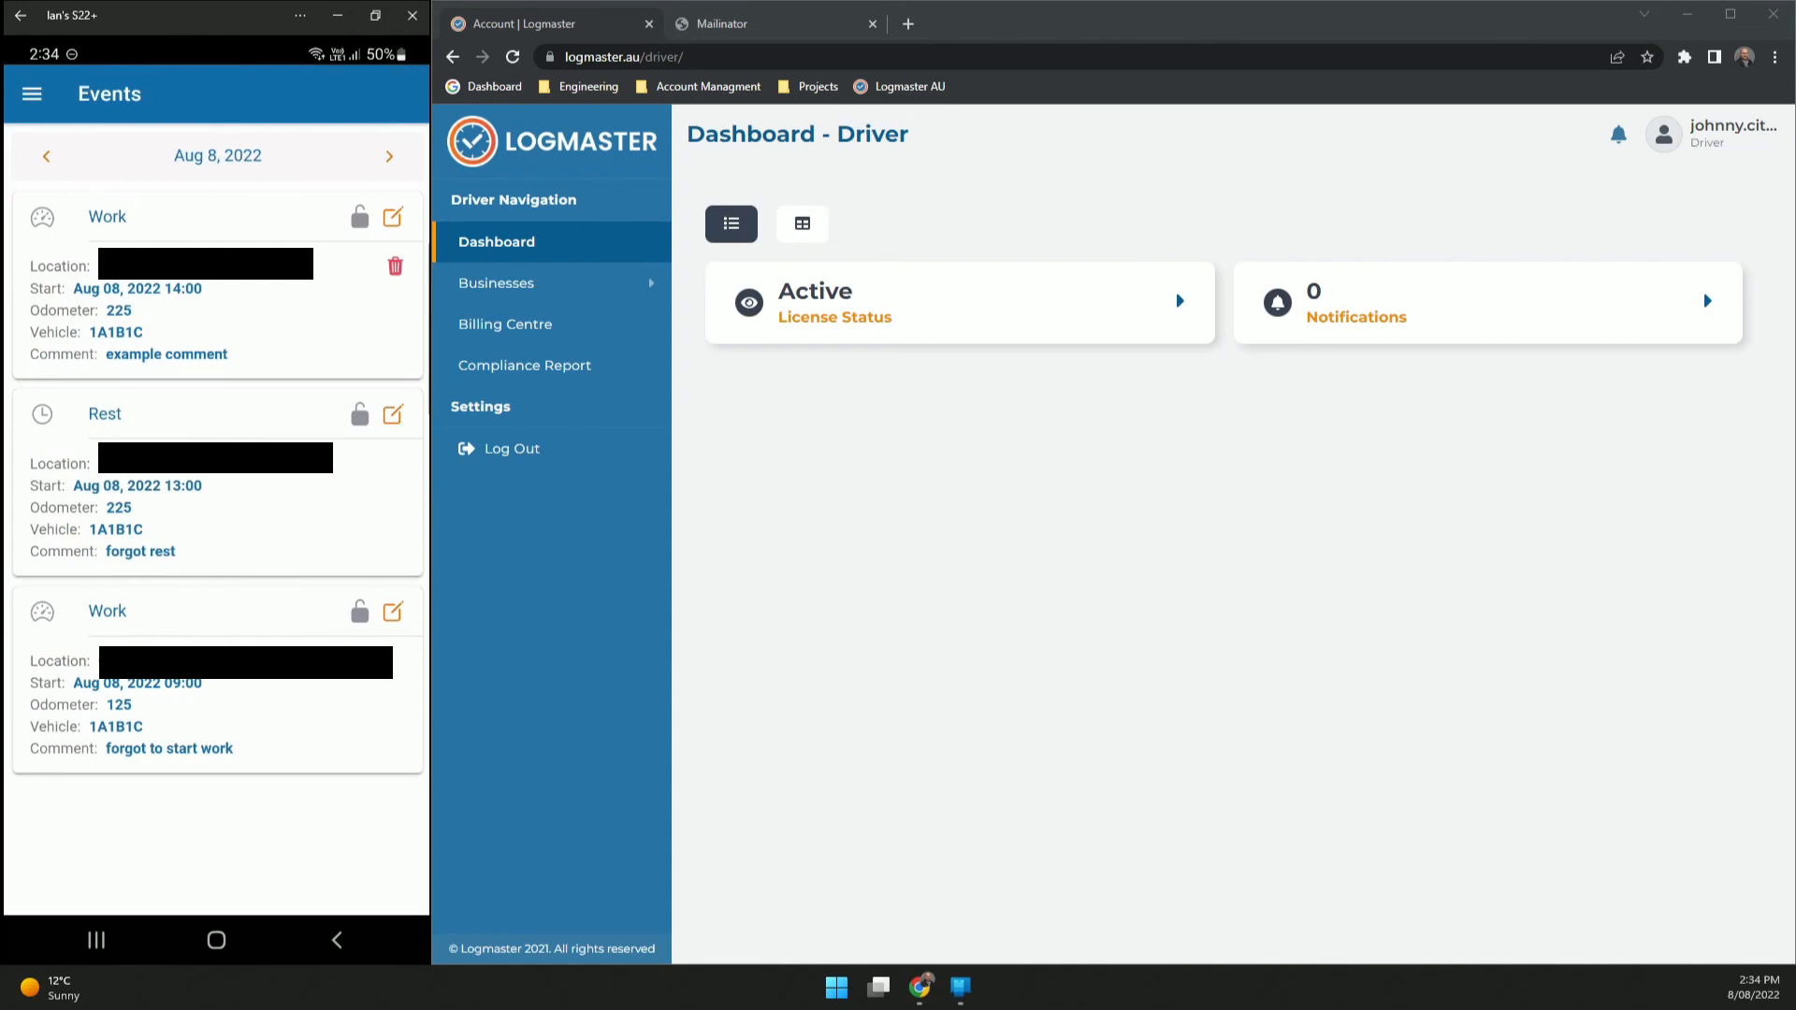
- Delete the 14:00 Work event, then return to the dashboard, now showing Resting 1h 34m
{"action": "left_click", "coordinate": [394, 266]}
{"action": "left_click", "coordinate": [309, 553]}
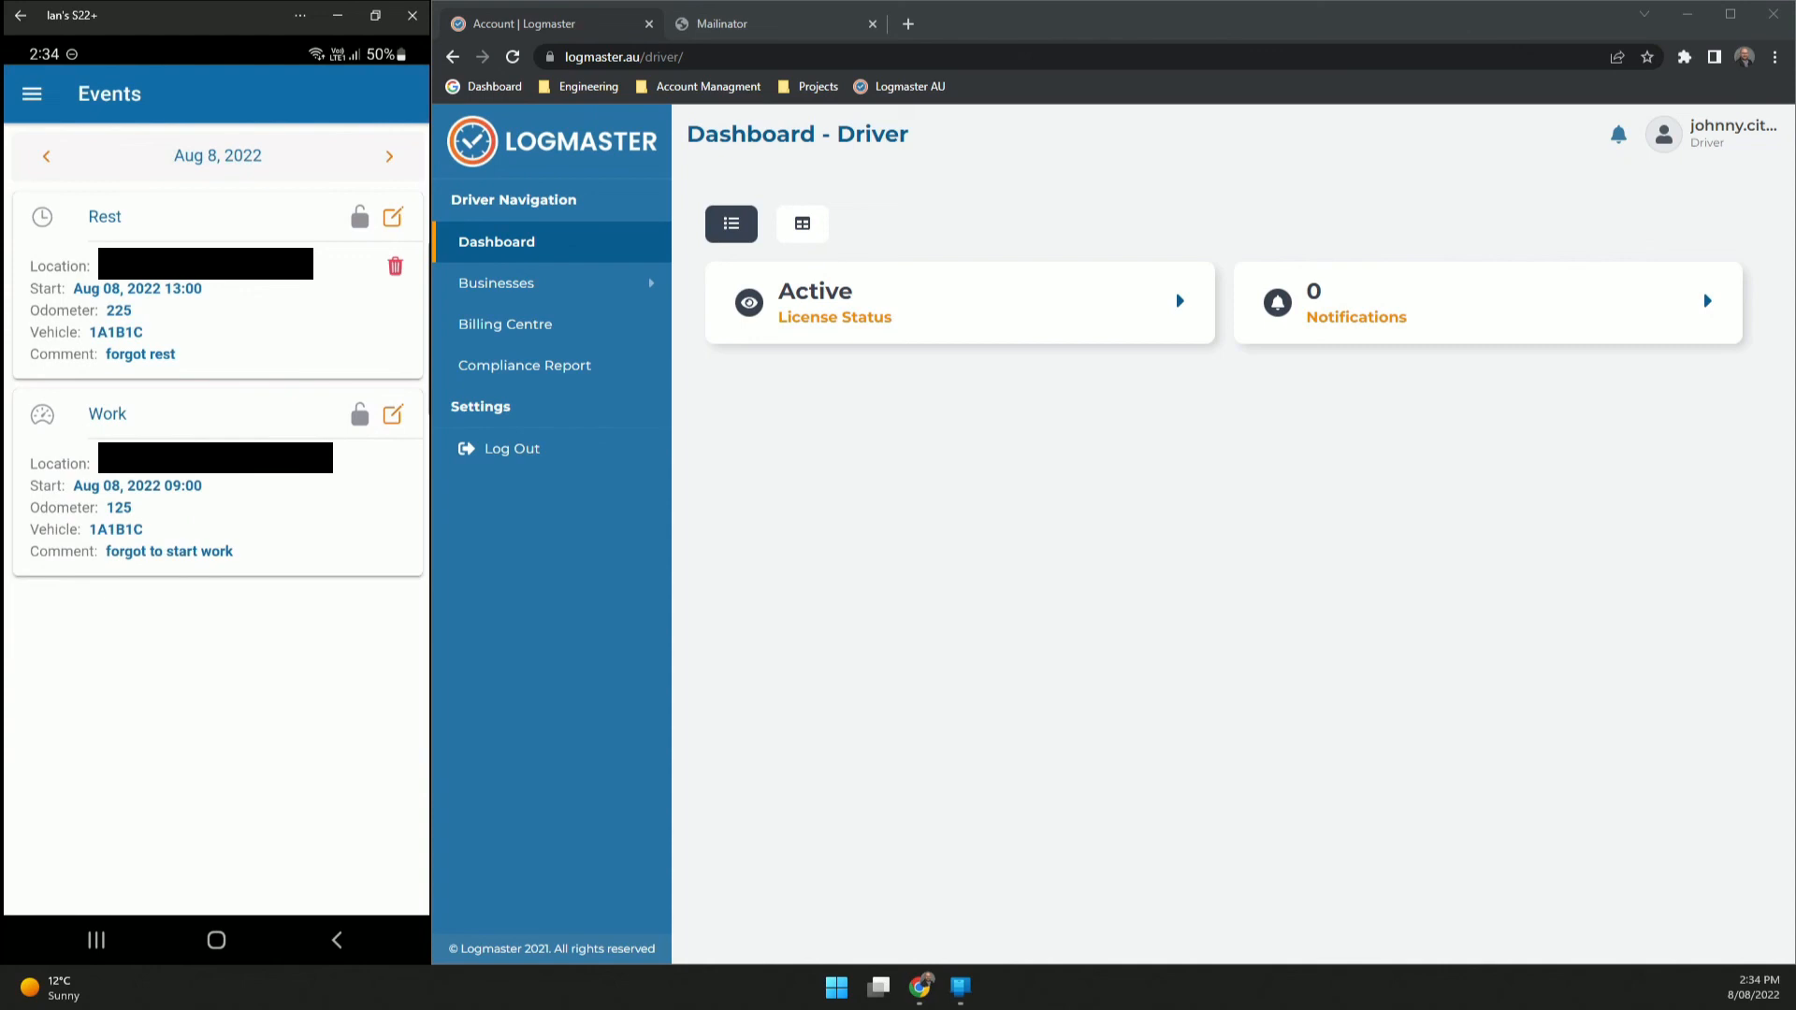
{"action": "left_click", "coordinate": [31, 93]}
{"action": "left_click", "coordinate": [109, 156]}
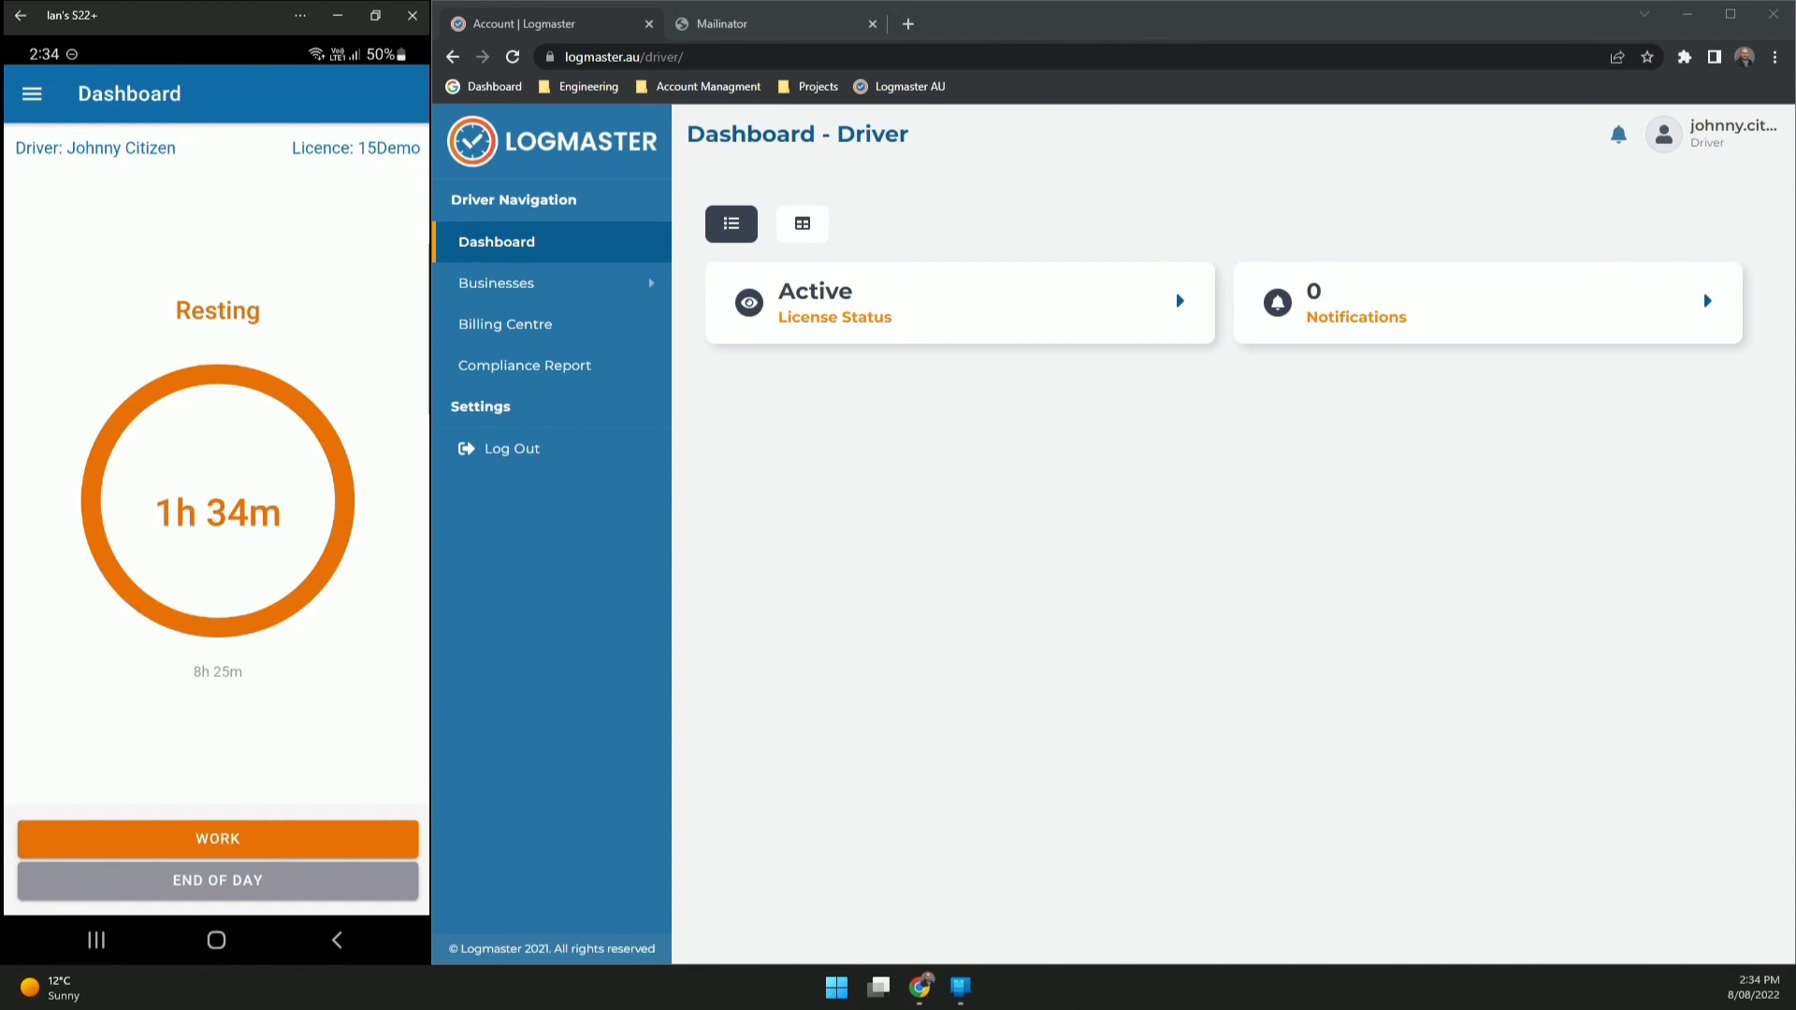
- Submit Aug 8 End of Day with the statement accepted and account password, then view Events
{"action": "left_click", "coordinate": [217, 882]}
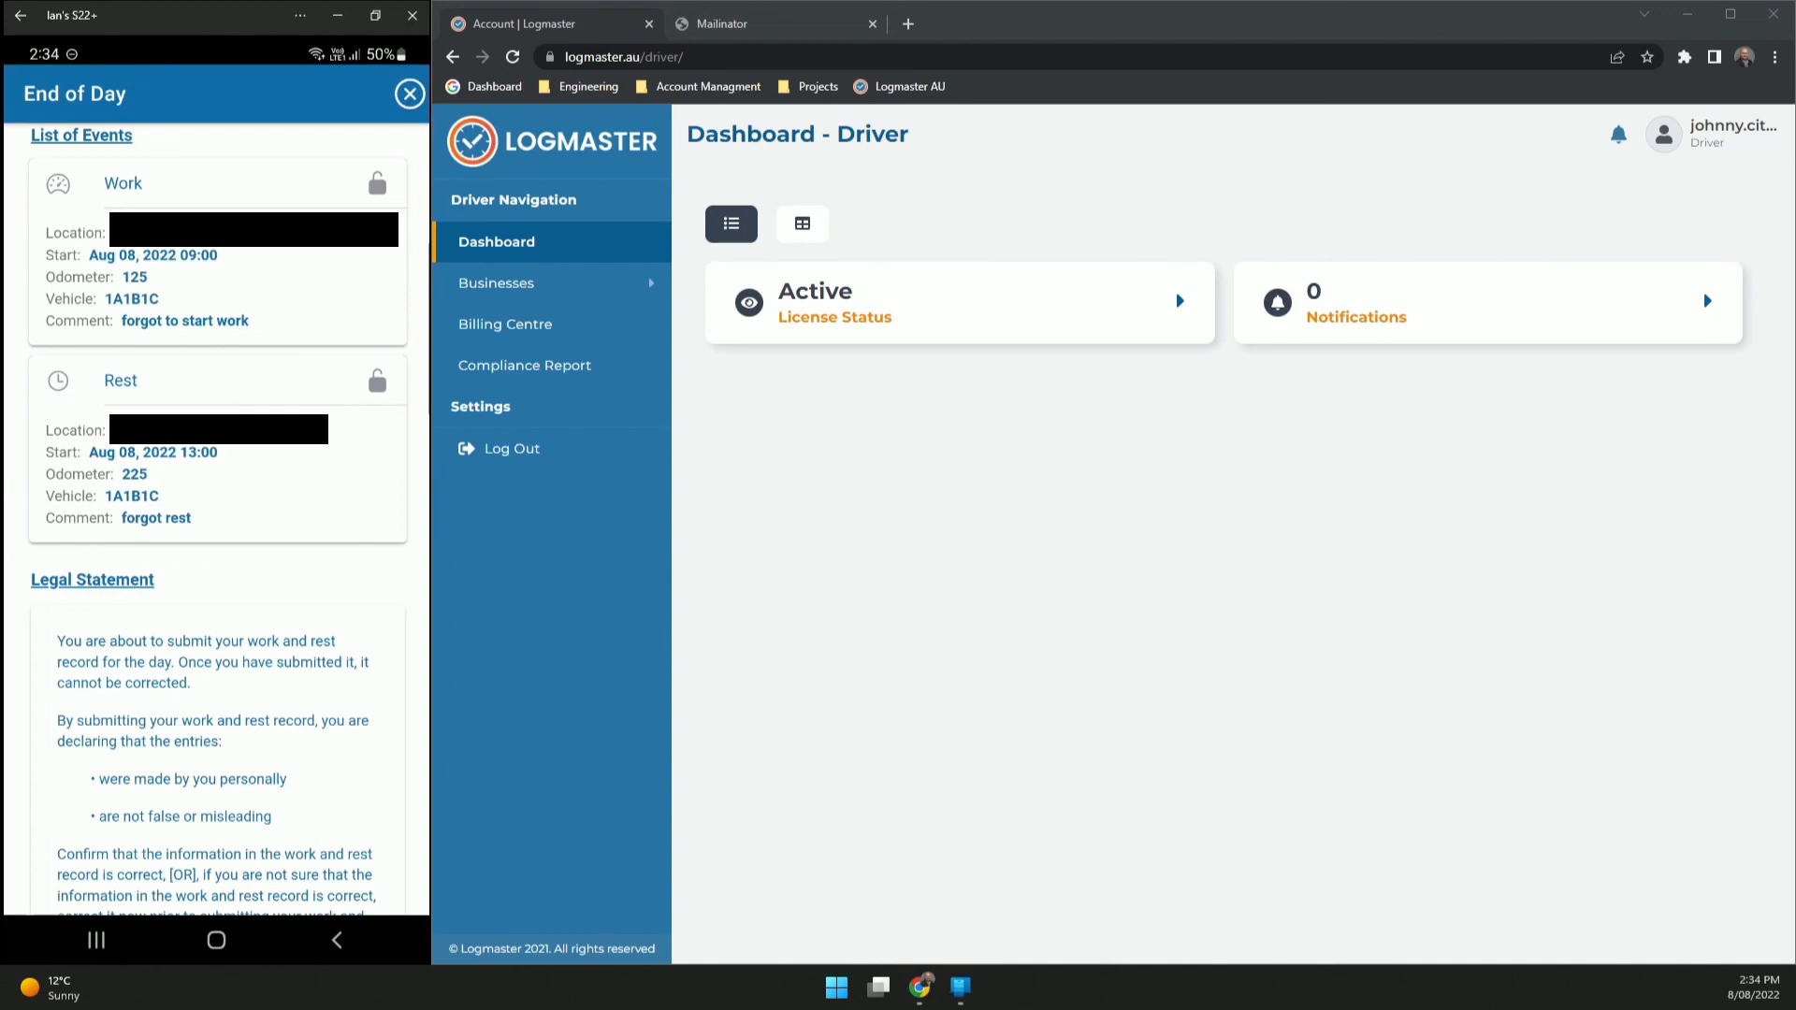
{"action": "scroll", "coordinate": [217, 515], "scroll_direction": "down", "scroll_amount": 5}
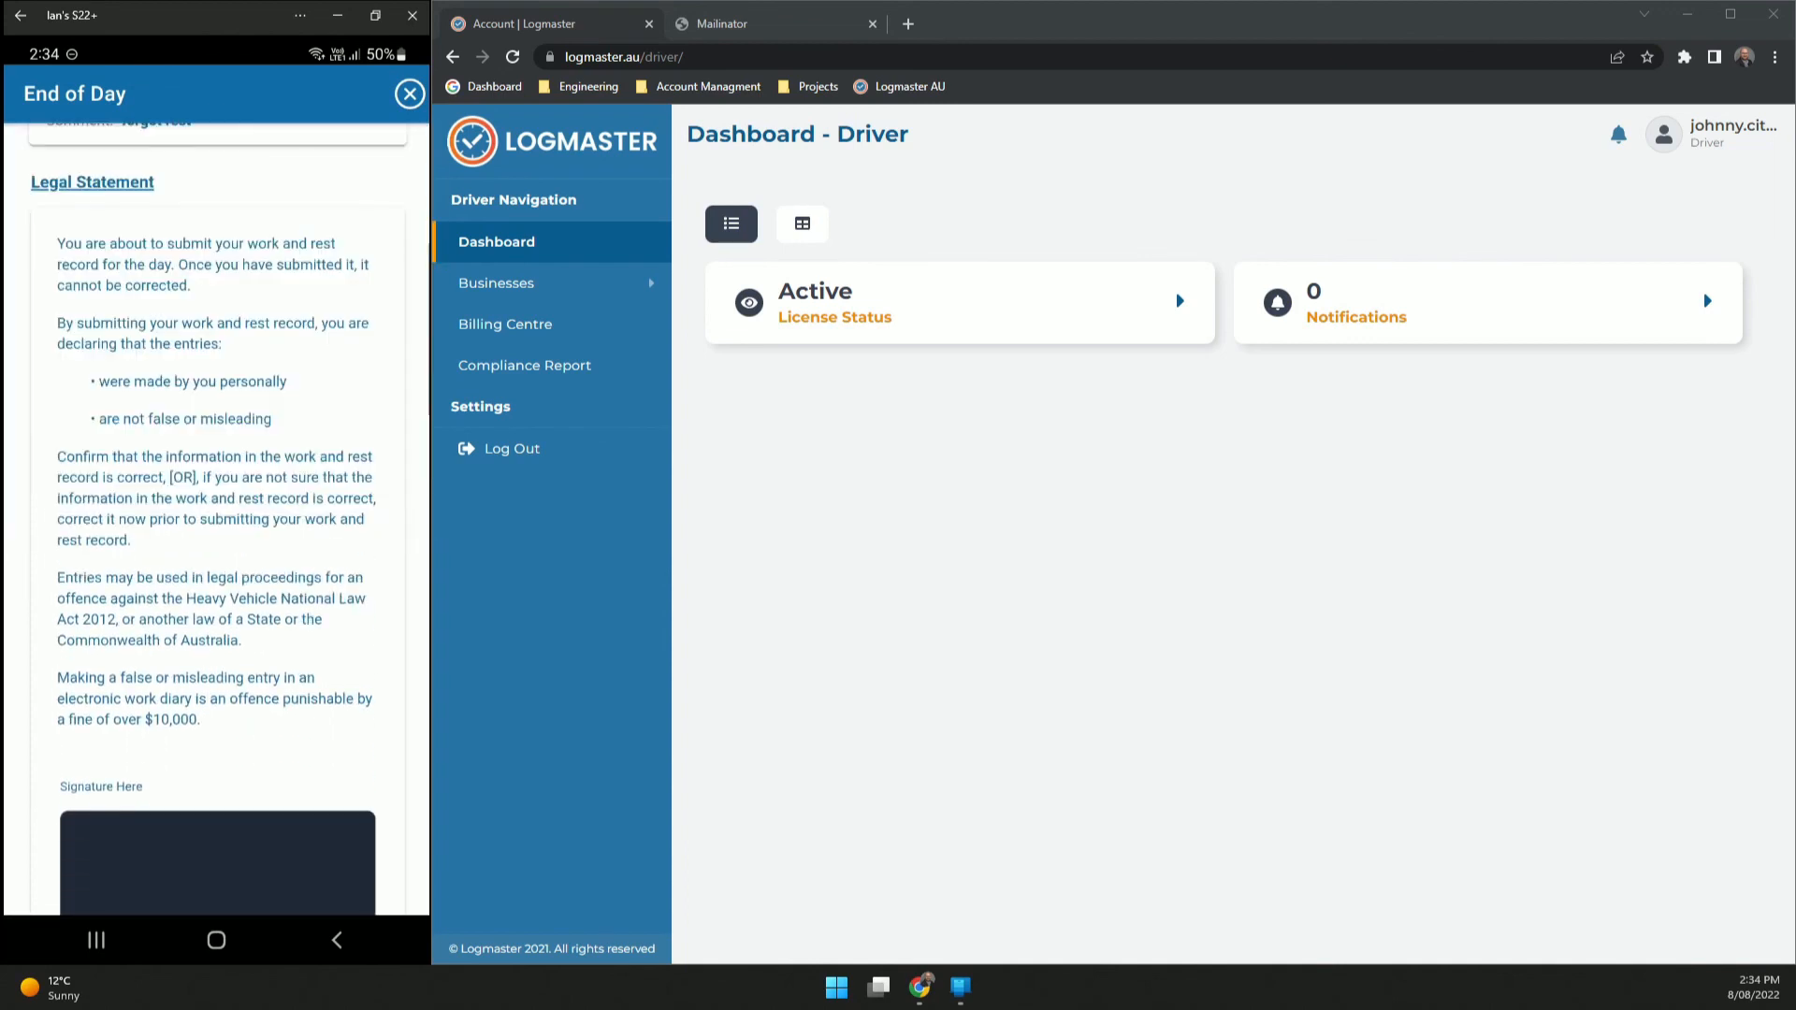
{"action": "scroll", "coordinate": [217, 515], "scroll_direction": "down", "scroll_amount": 6}
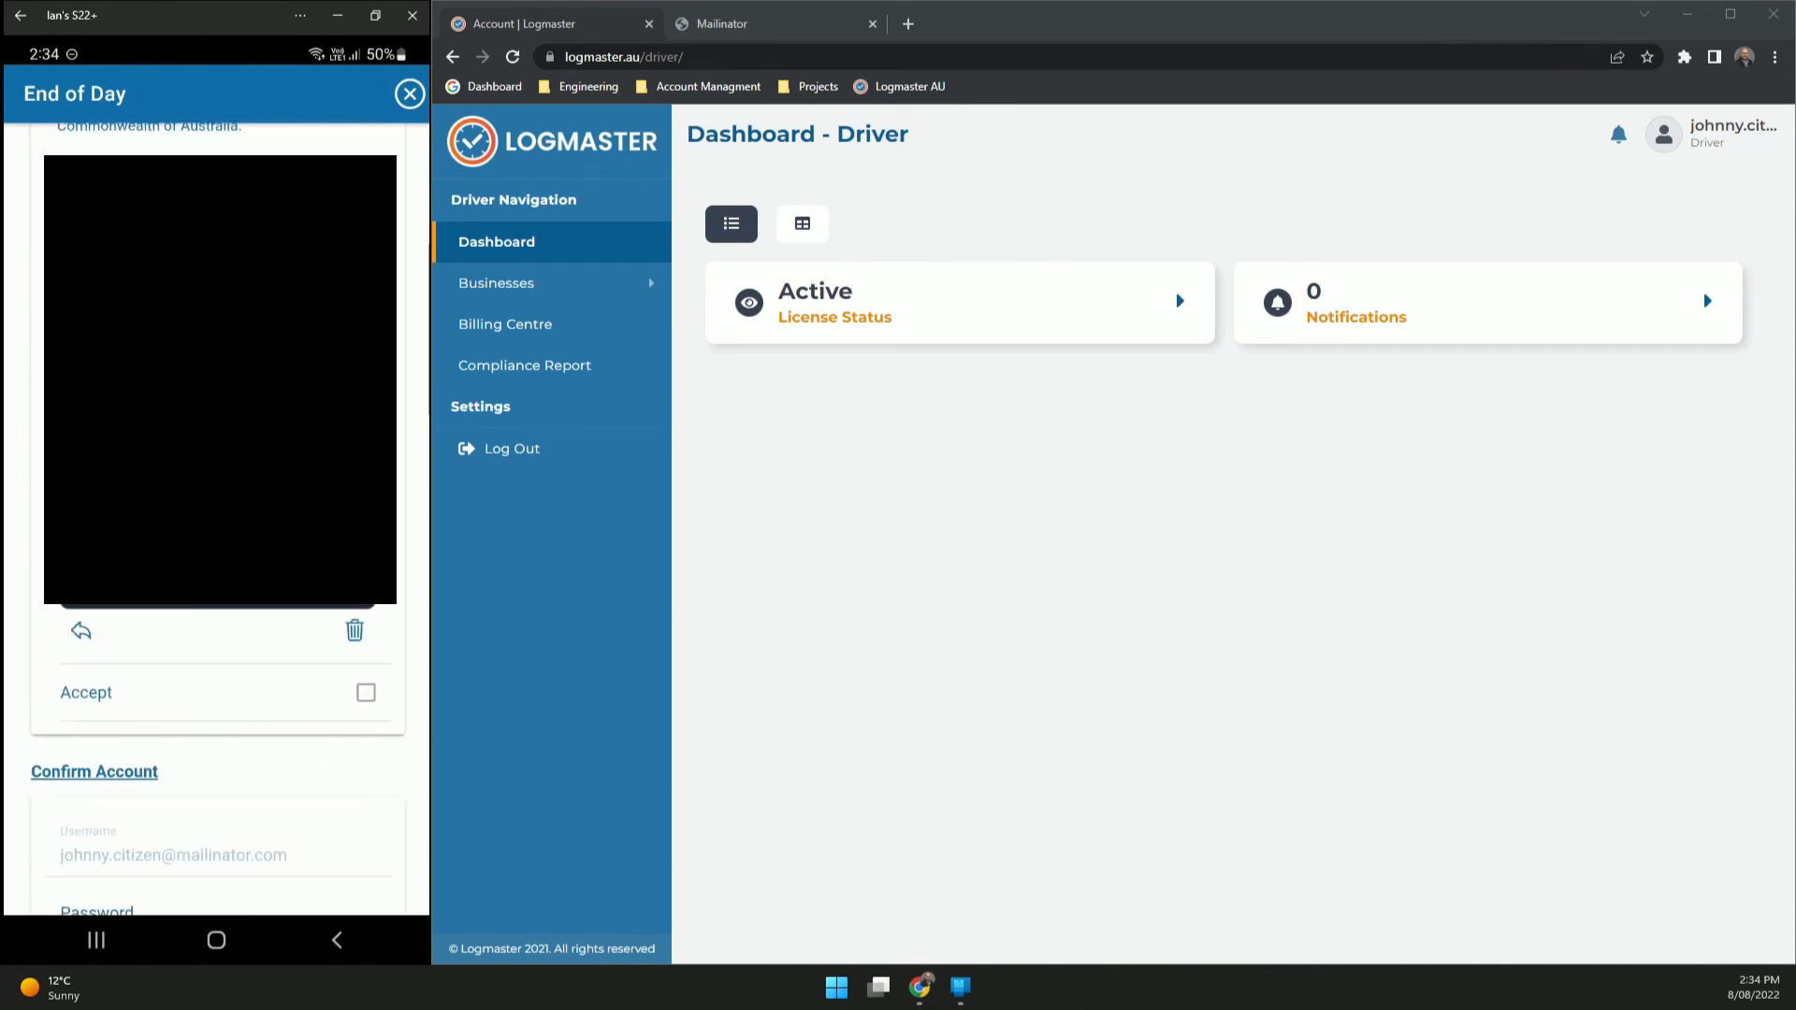
{"action": "left_click", "coordinate": [366, 692]}
{"action": "scroll", "coordinate": [217, 692], "scroll_direction": "down", "scroll_amount": 3}
{"action": "left_click", "coordinate": [217, 759]}
{"action": "type", "text": "Demo123"}
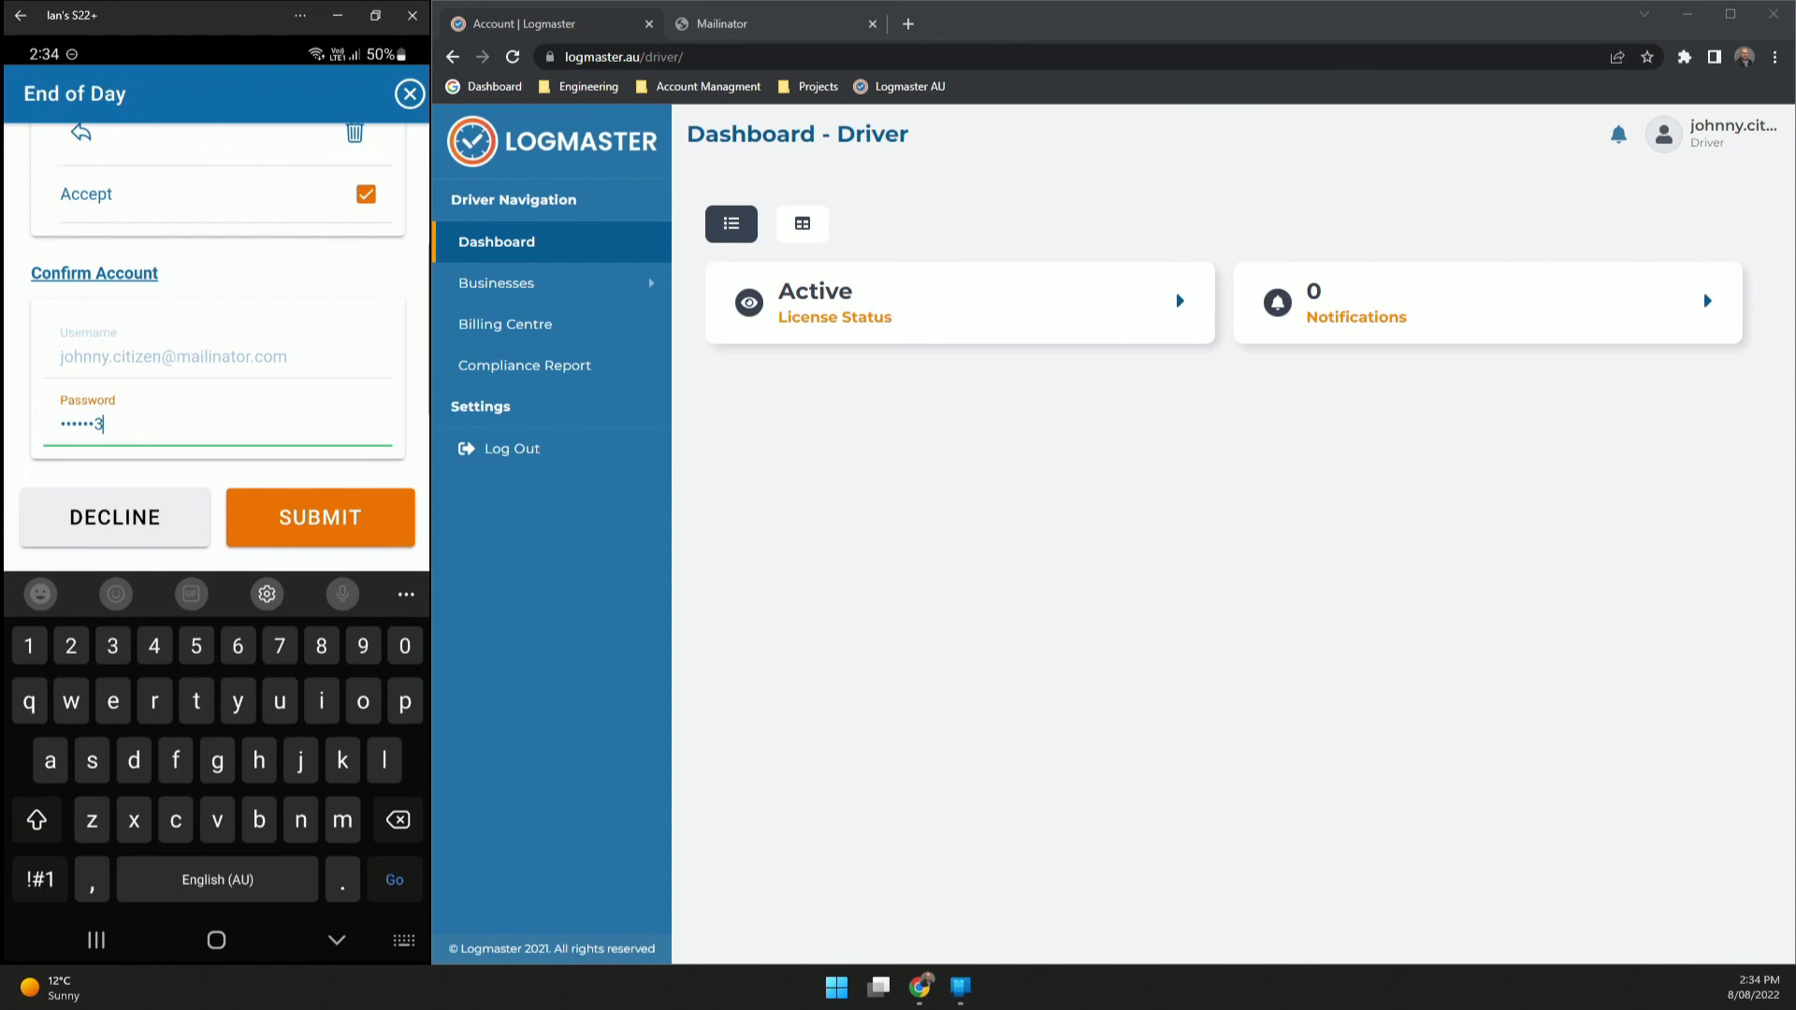
{"action": "left_click", "coordinate": [320, 517]}
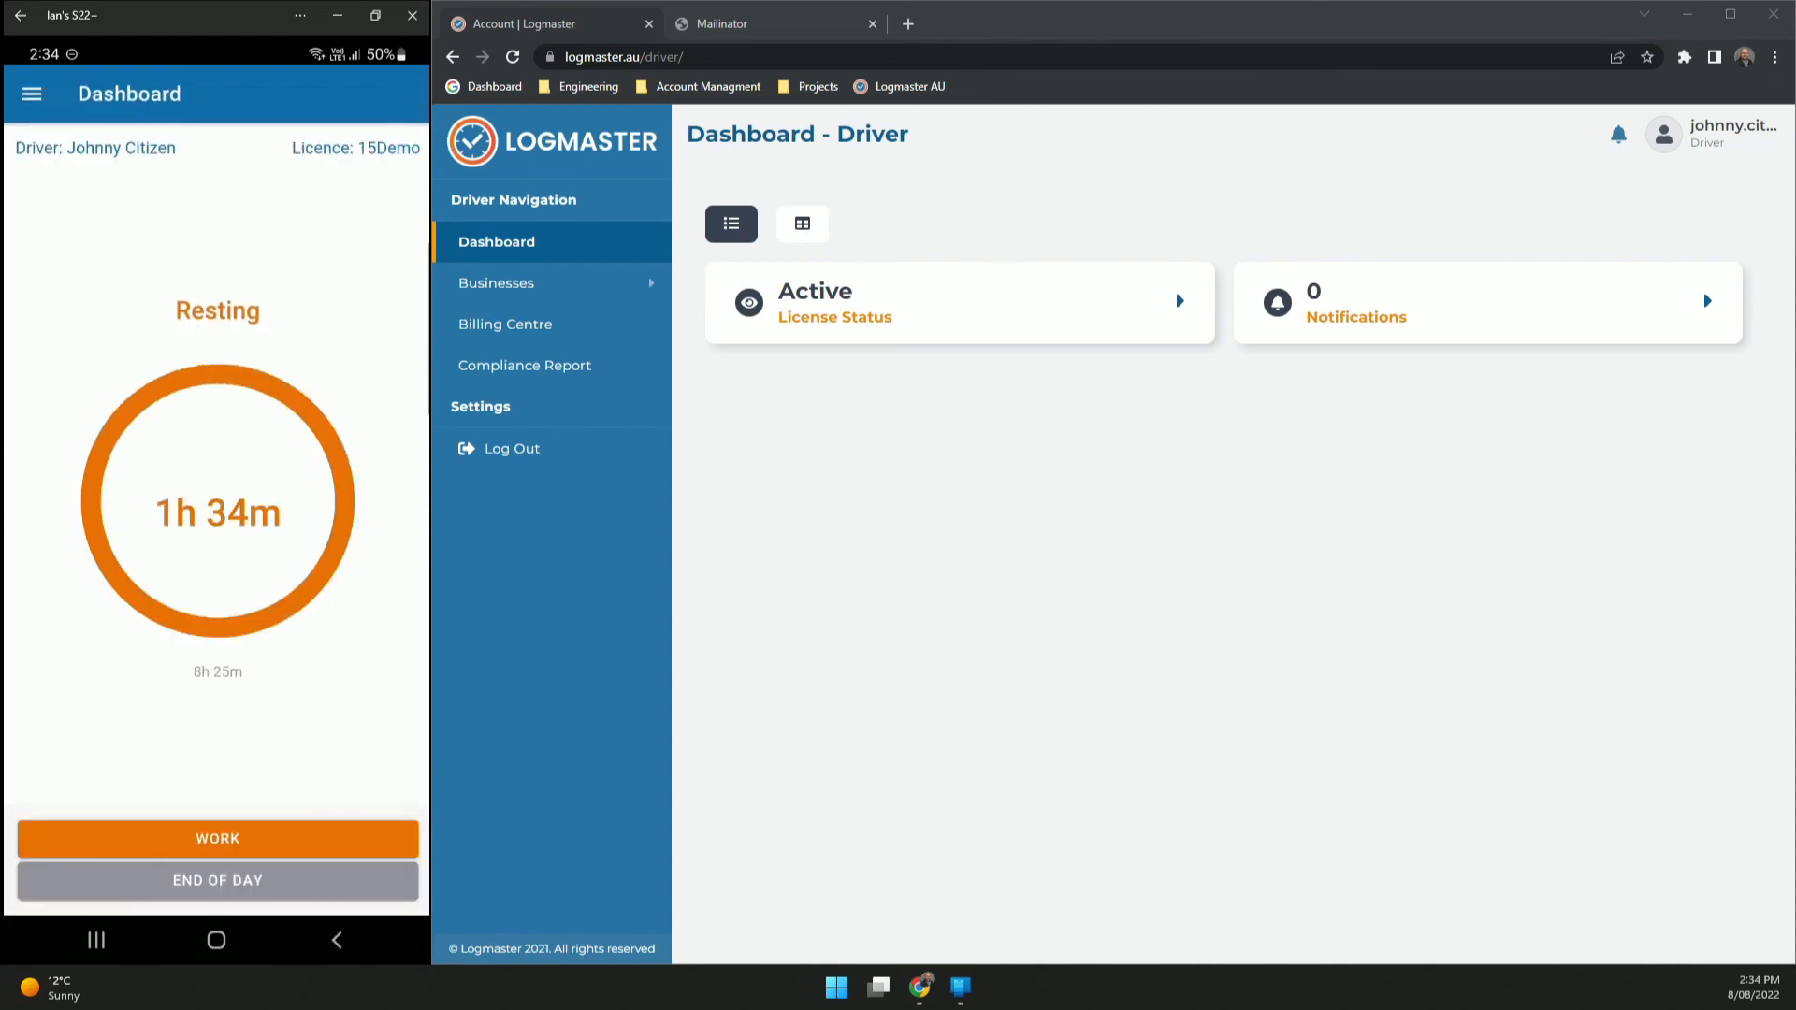
{"action": "left_click", "coordinate": [31, 93]}
{"action": "left_click", "coordinate": [93, 312]}
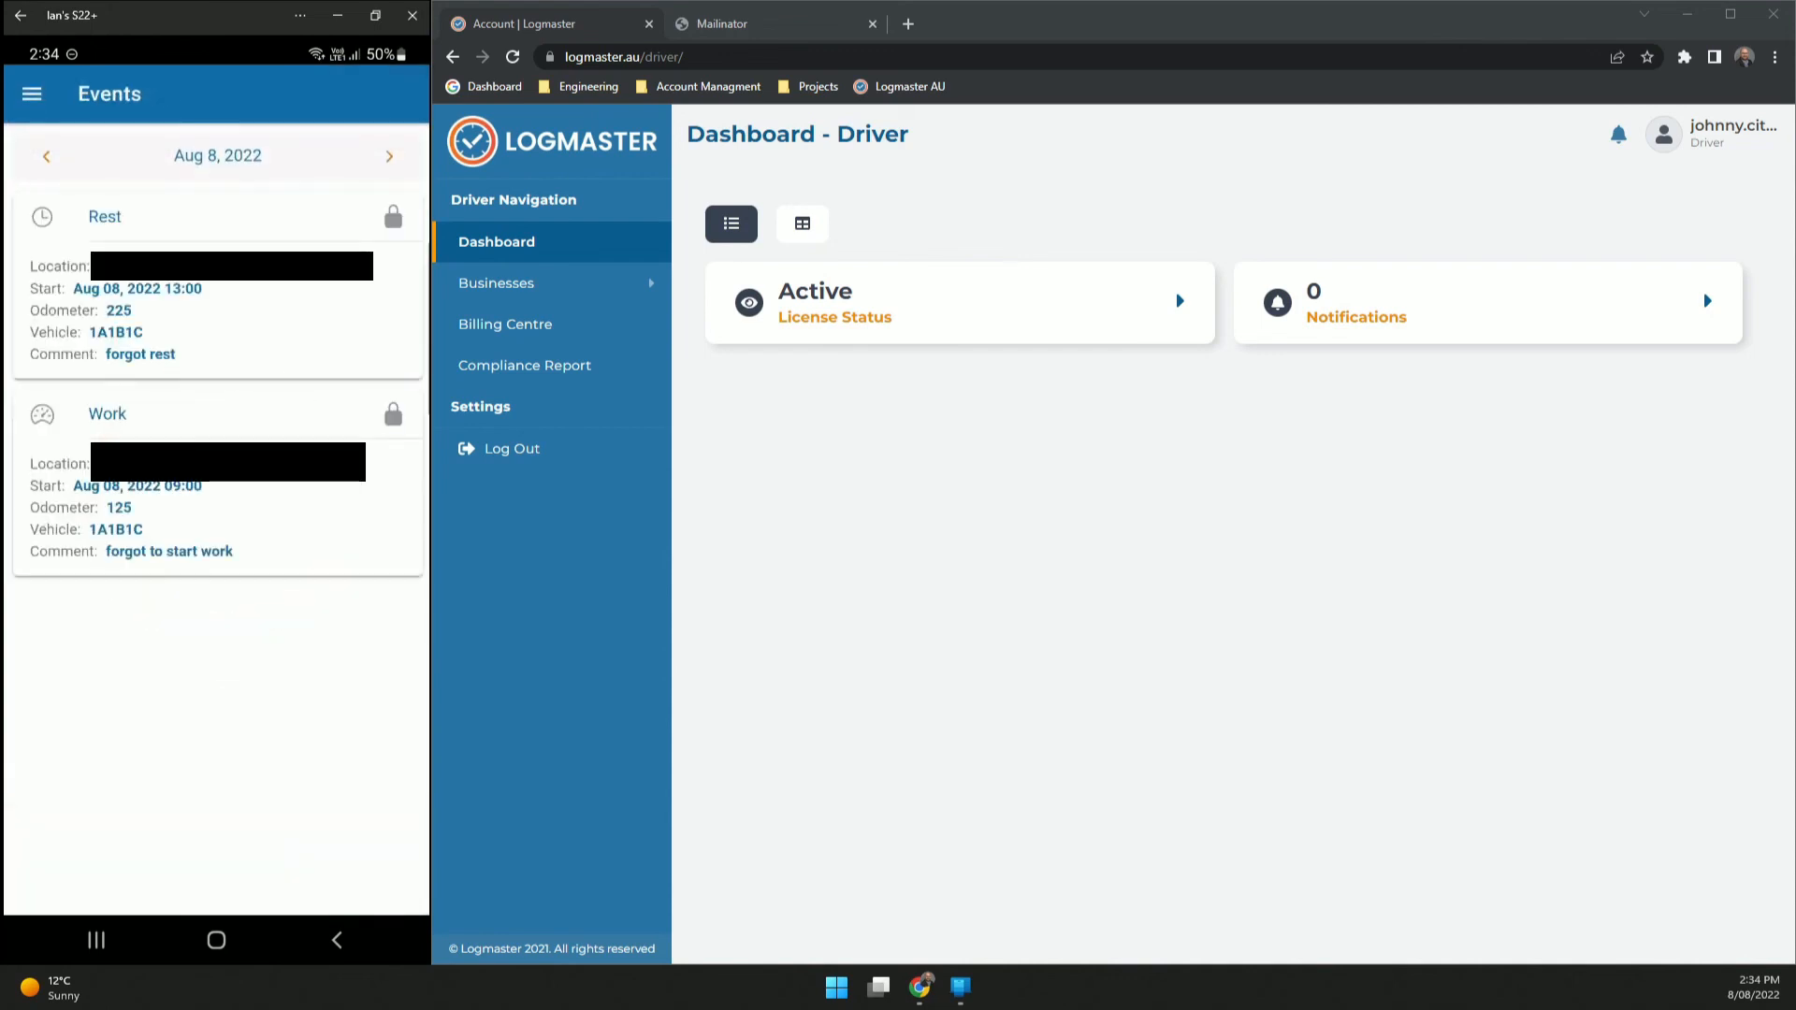